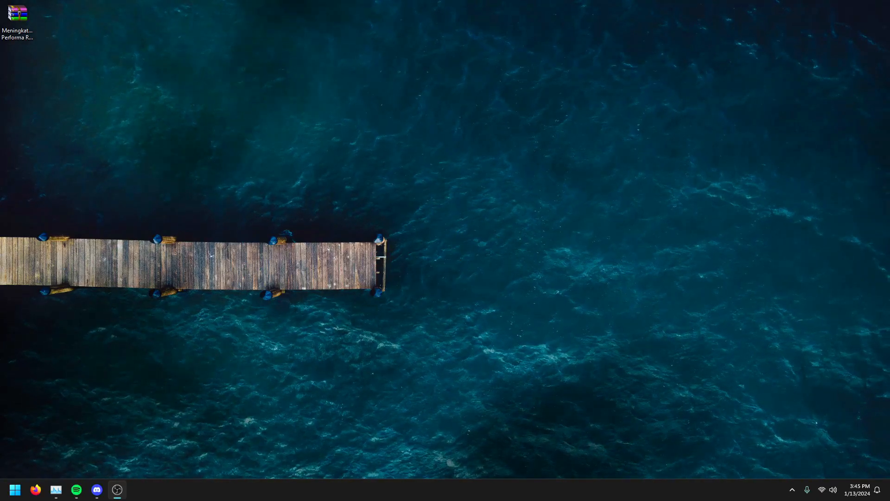
# Move the Meningkatkan Performa RAM archive to the middle of the desktop, extract it there and place the extracted folder beside it
pyautogui.moveTo(22, 21); pyautogui.dragTo(323, 227)
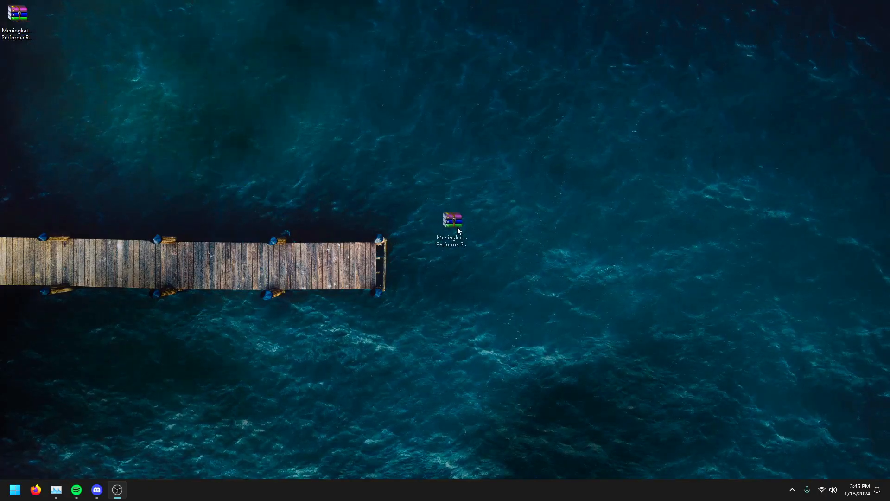
pyautogui.moveTo(454, 230); pyautogui.dragTo(457, 231)
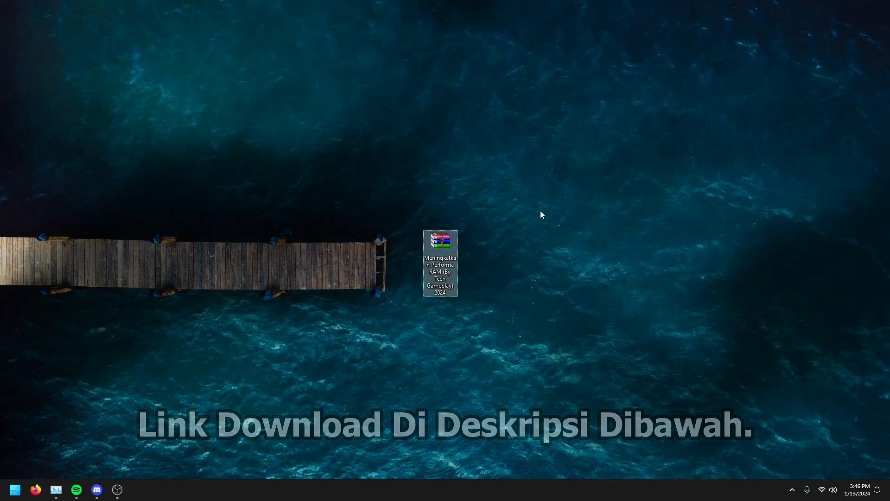
pyautogui.rightClick(438, 247)
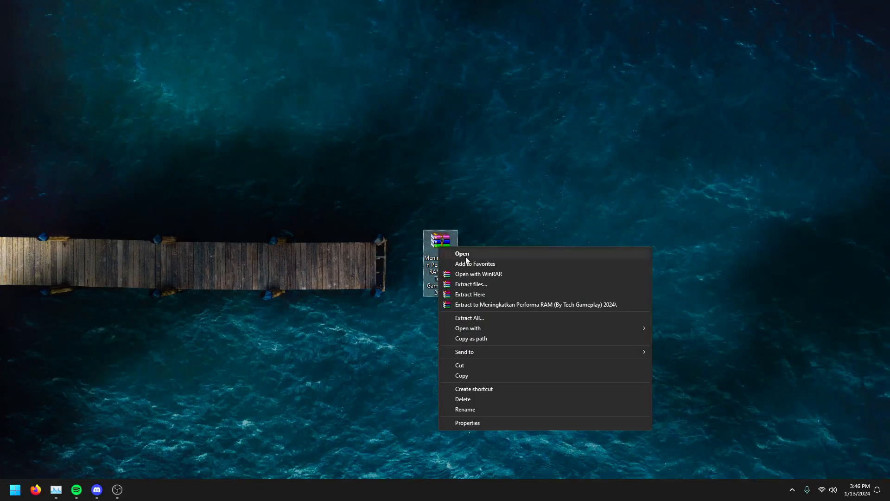
pyautogui.click(496, 295)
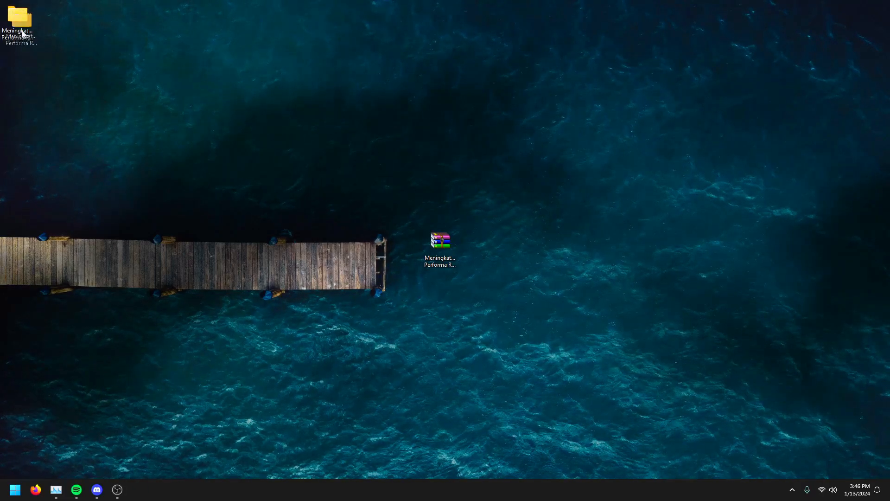
pyautogui.moveTo(18, 23); pyautogui.dragTo(482, 254)
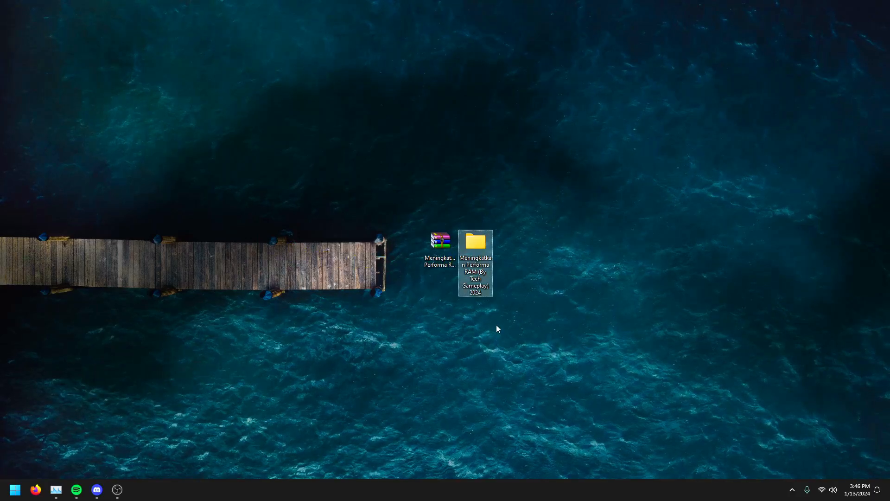
# Open the Restore Point shortcut from the extracted folder's "1. Buat Restore Point" subfolder and bring System Properties fully into view
pyautogui.doubleClick(472, 256)
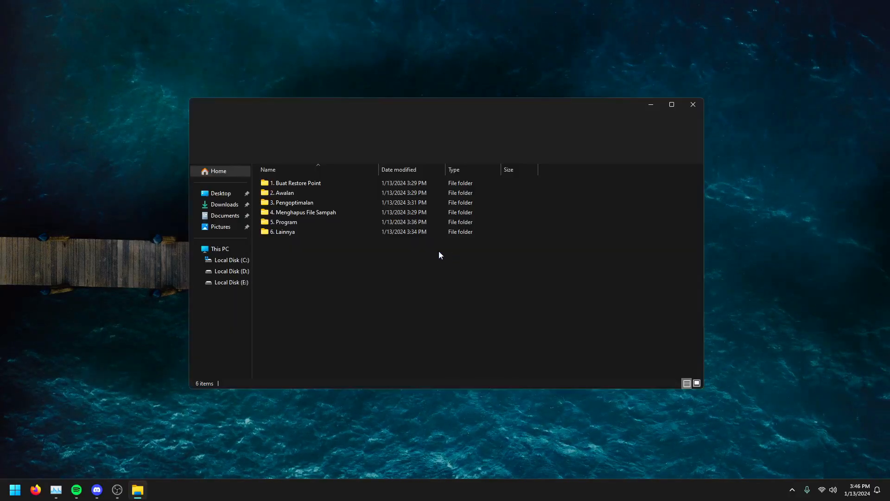
pyautogui.moveTo(301, 273); pyautogui.dragTo(424, 180)
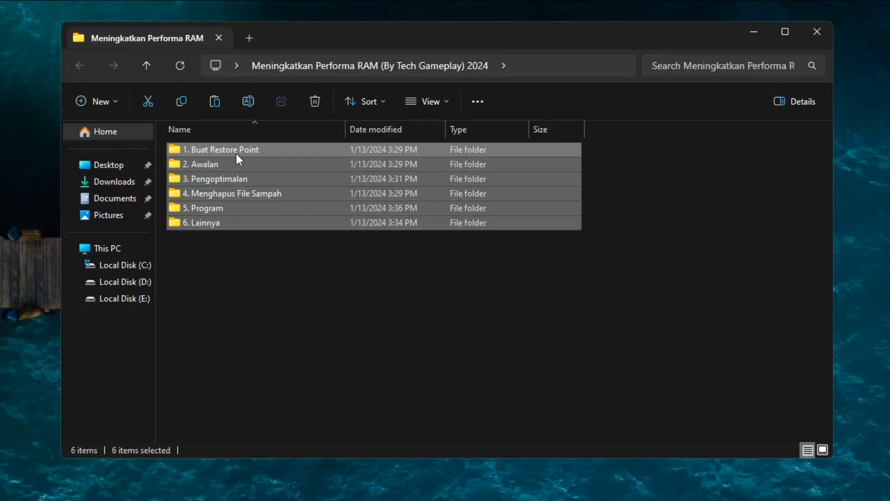
pyautogui.click(238, 150)
pyautogui.doubleClick(238, 150)
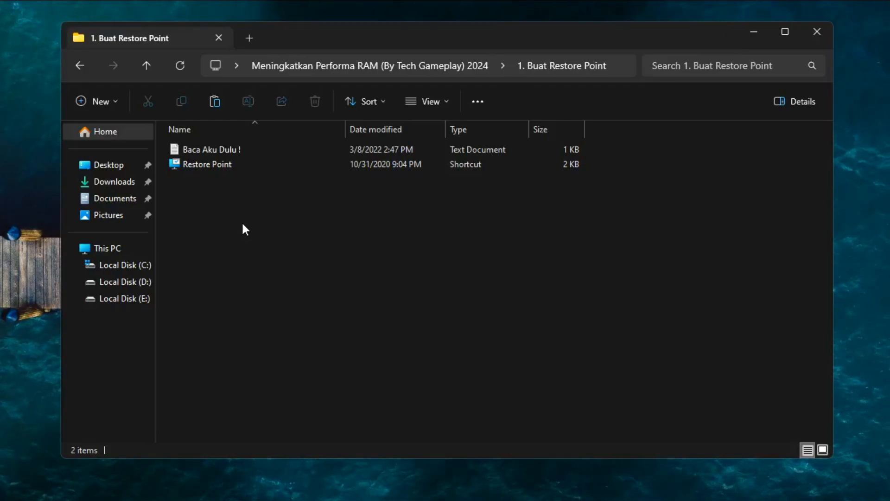
pyautogui.doubleClick(229, 166)
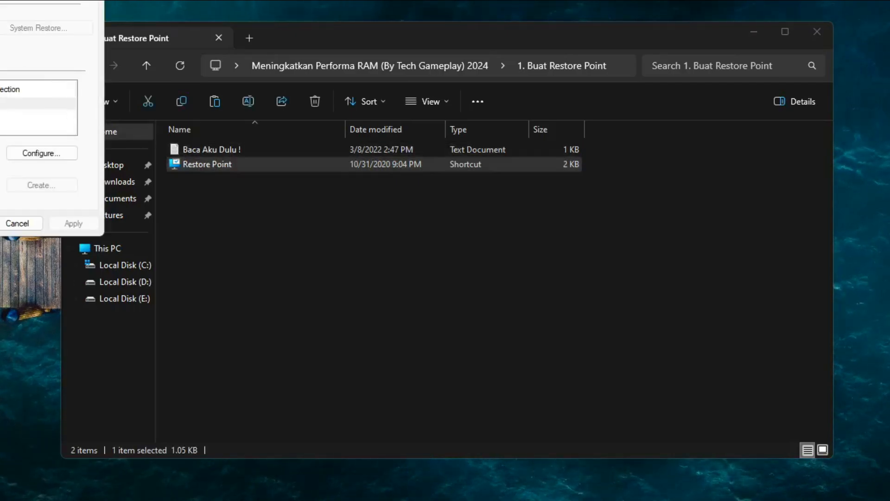
pyautogui.moveTo(2, 2); pyautogui.dragTo(459, 89)
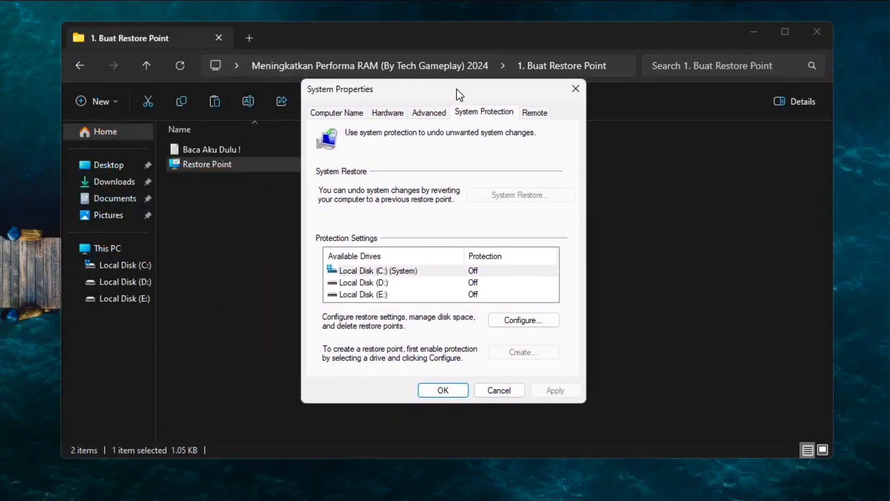
# Turn on system protection for Local Disk (C:) with a maximum disk space usage of 5%
pyautogui.click(376, 274)
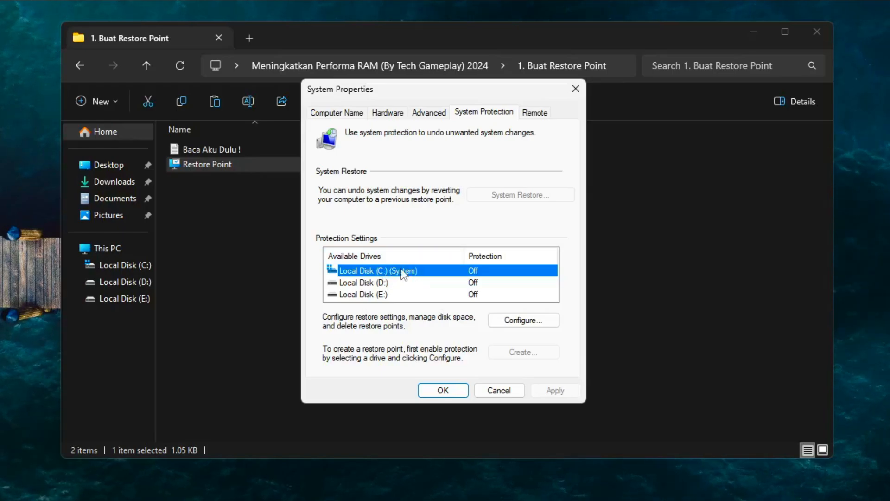
pyautogui.click(512, 320)
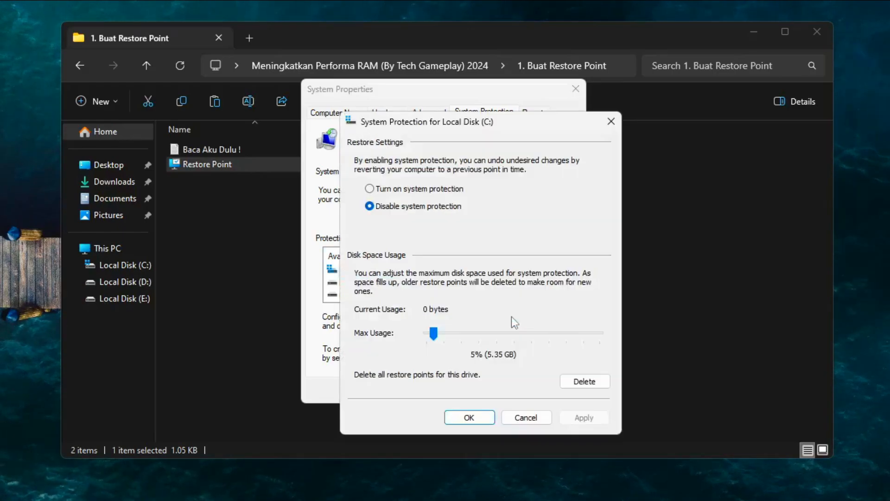
pyautogui.click(427, 191)
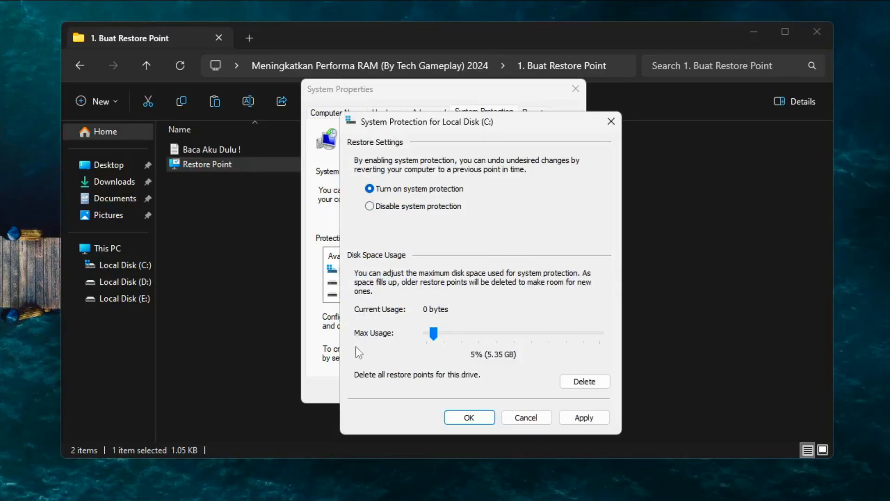
pyautogui.moveTo(436, 338); pyautogui.dragTo(436, 334)
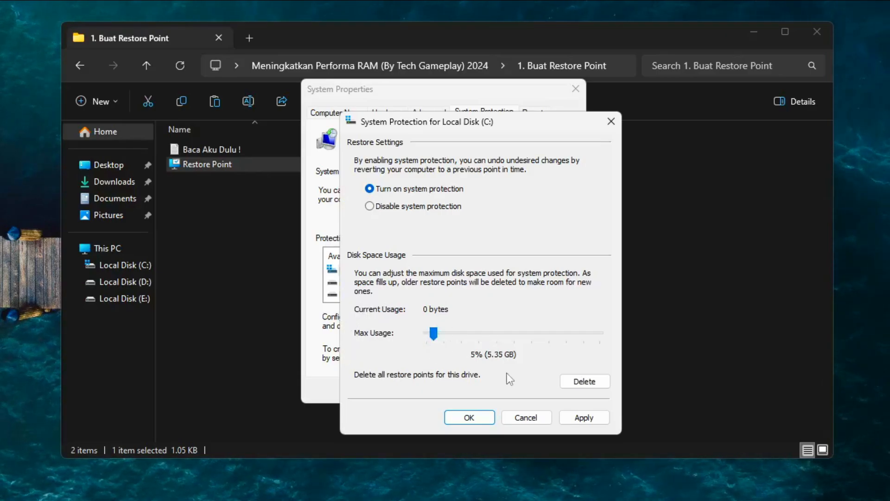
pyautogui.click(585, 418)
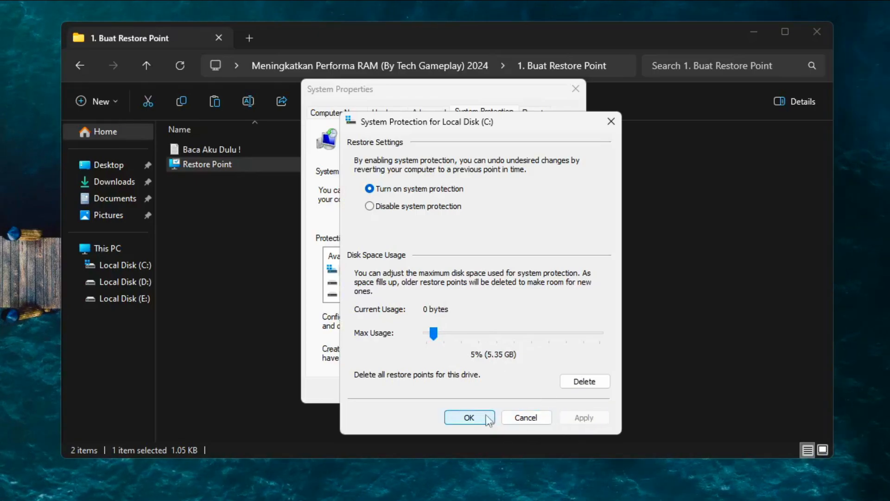
pyautogui.click(482, 418)
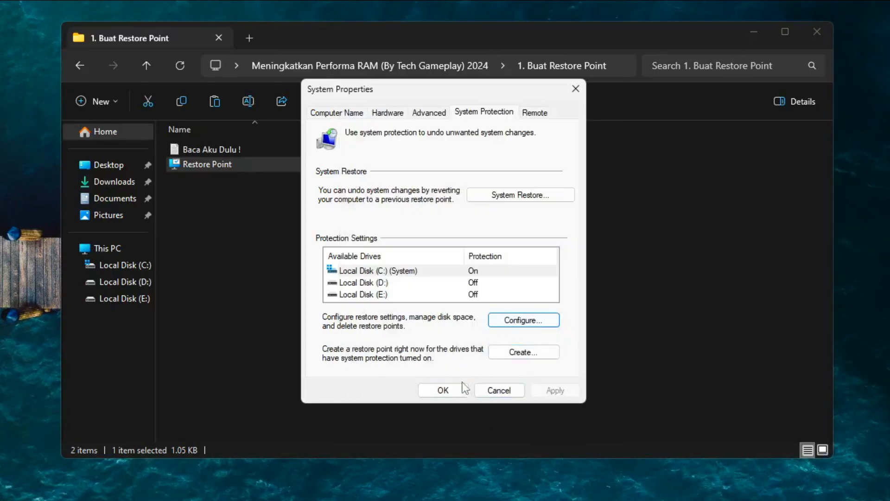
# Create a restore point with the description "RAM" and close System Properties
pyautogui.click(526, 357)
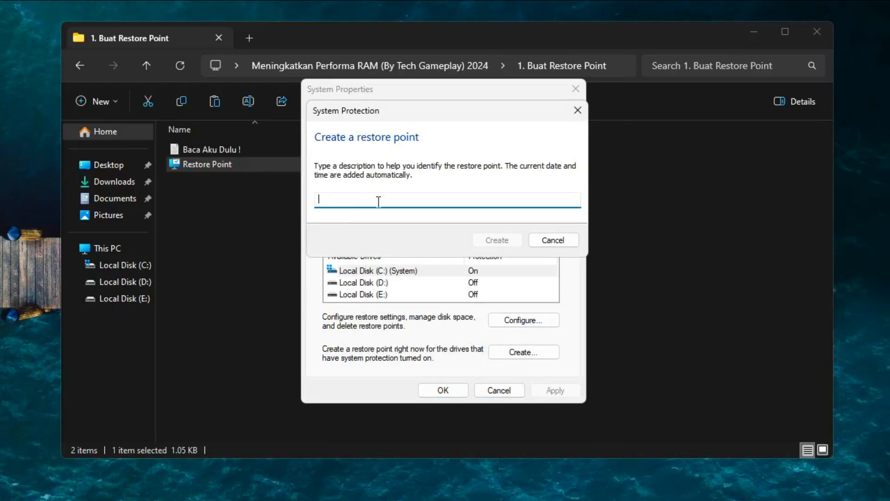
pyautogui.write('RAM')
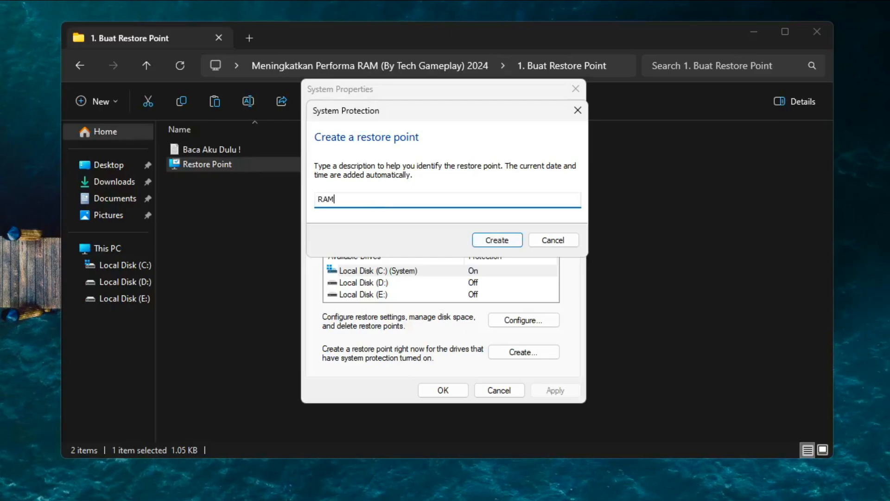
pyautogui.click(491, 240)
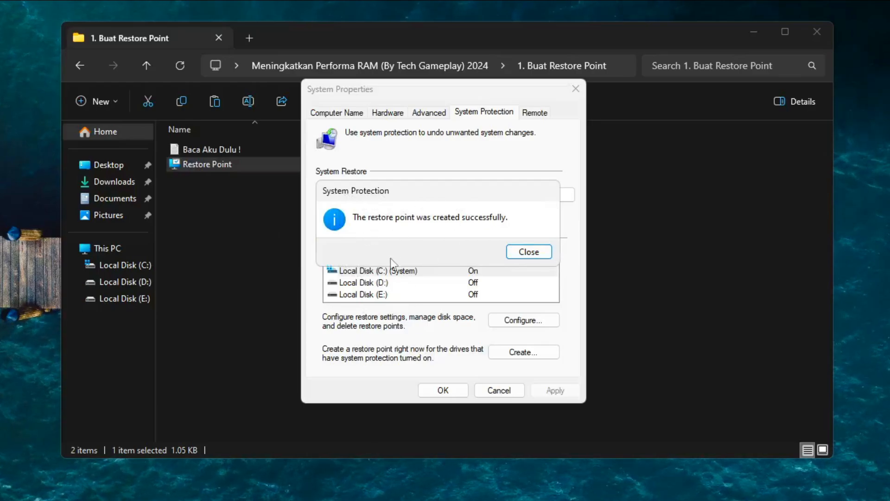
pyautogui.click(537, 255)
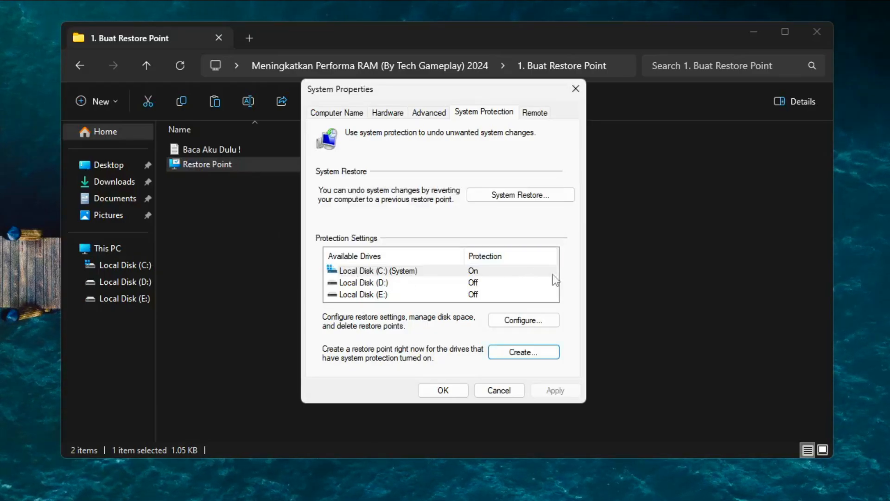
pyautogui.click(456, 391)
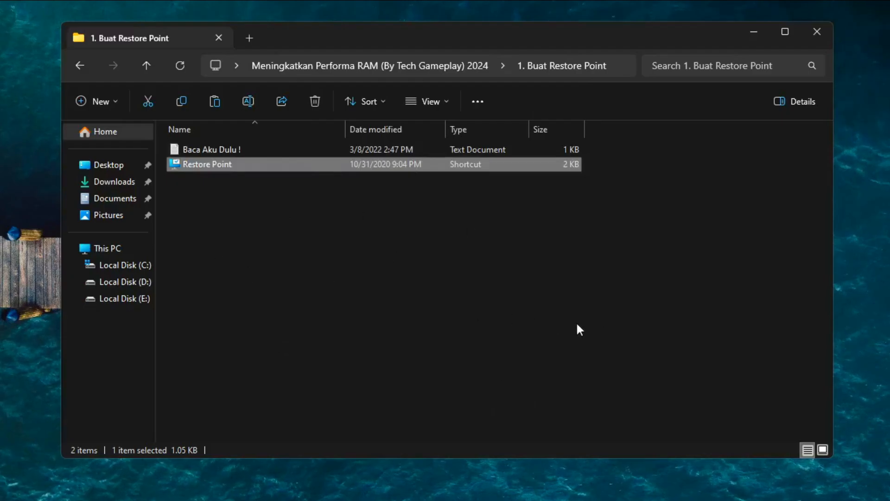
# Open the Performance Options shortcut from the "1. Performance Options" folder inside "2. Awalan"
pyautogui.click(366, 66)
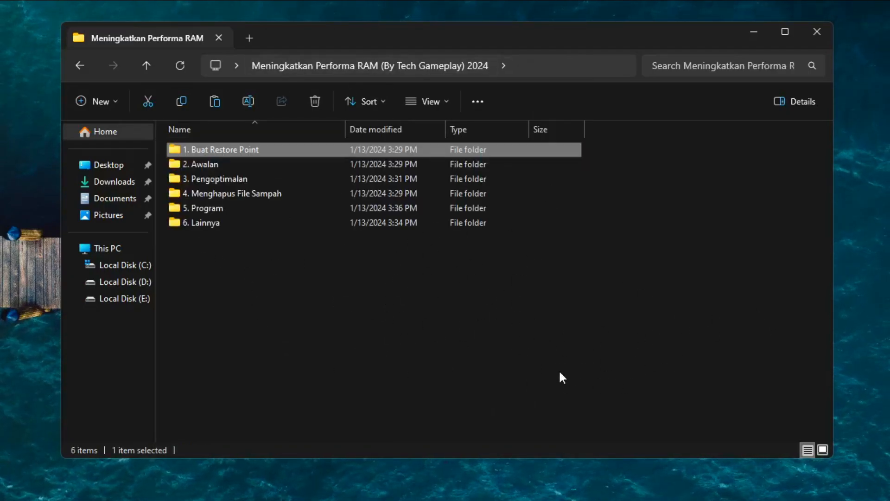
pyautogui.doubleClick(222, 164)
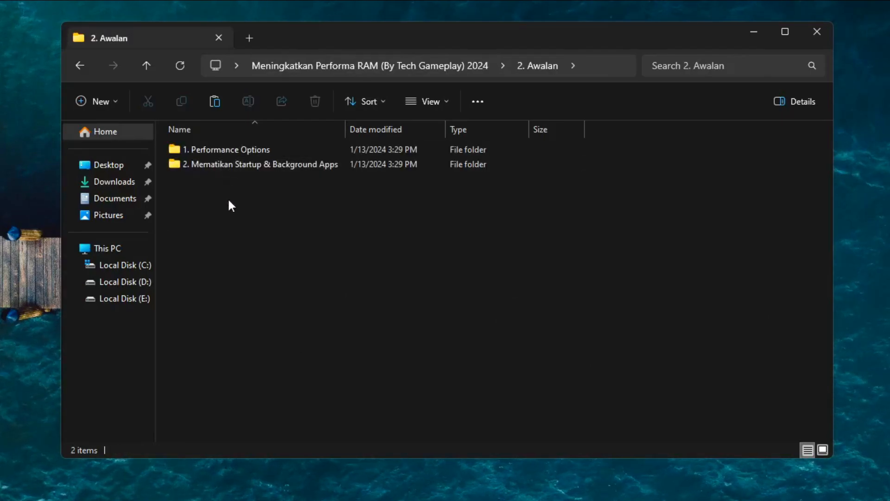
pyautogui.doubleClick(218, 150)
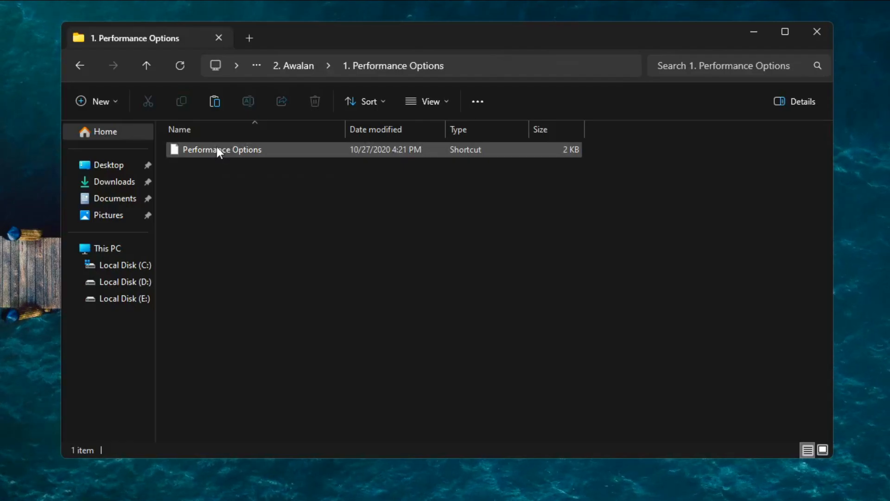
pyautogui.doubleClick(216, 148)
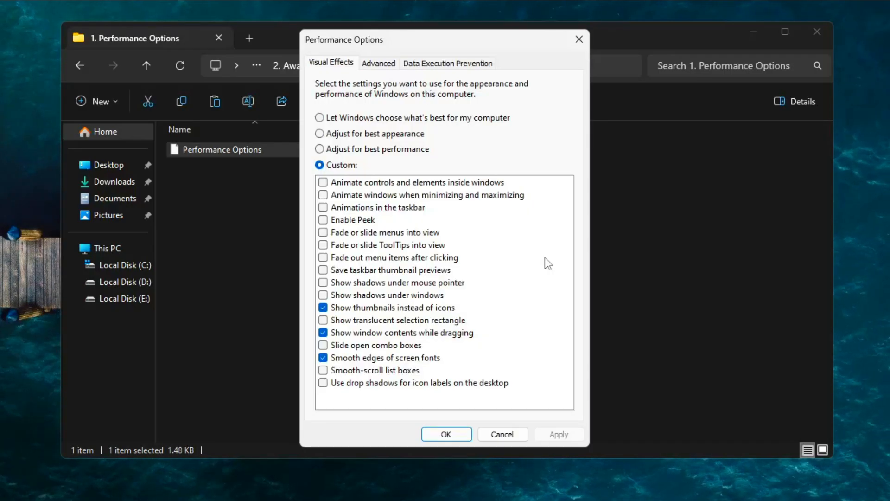
# Adjust visual effects for best performance, keeping only smooth screen fonts, window contents while dragging and thumbnails instead of icons, and apply
pyautogui.click(409, 117)
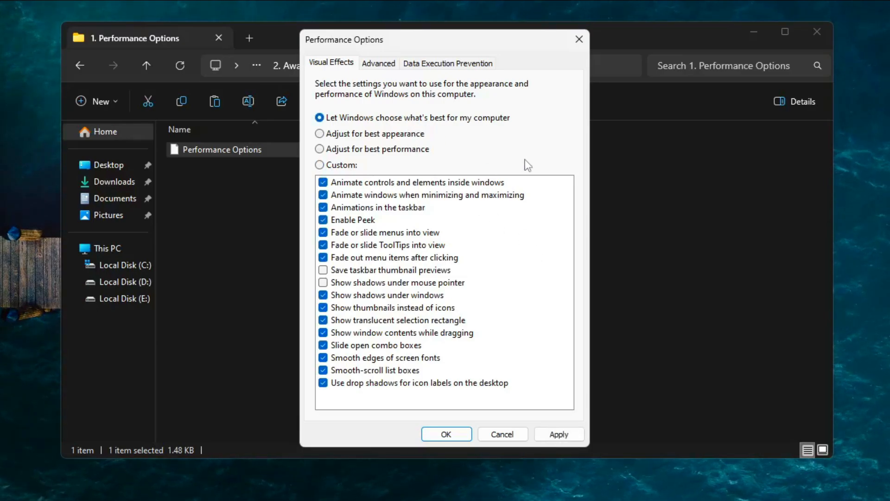
pyautogui.click(413, 153)
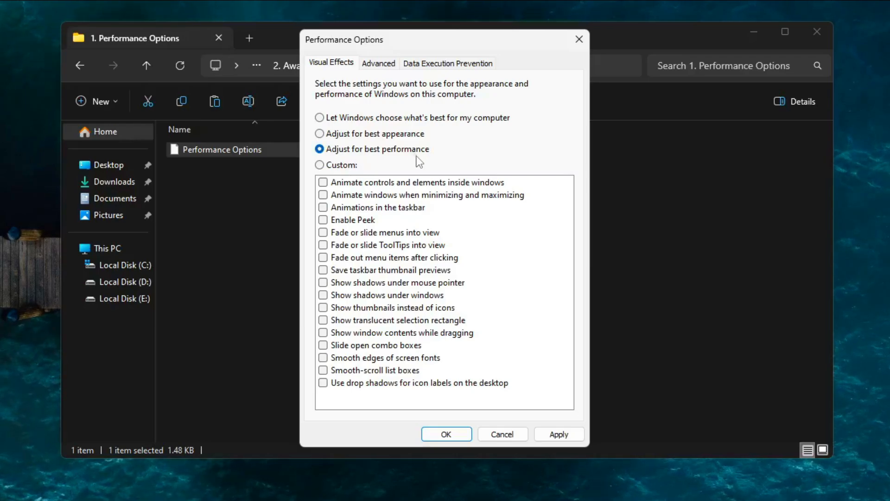
pyautogui.click(386, 360)
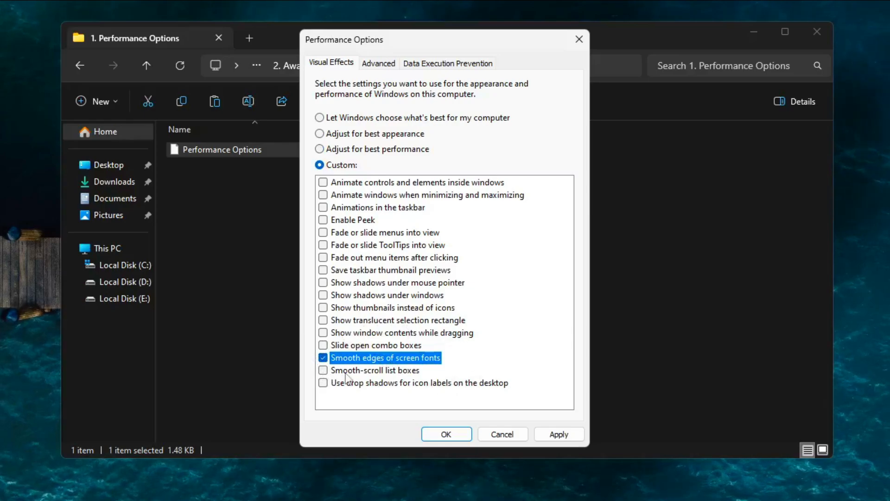
pyautogui.click(383, 333)
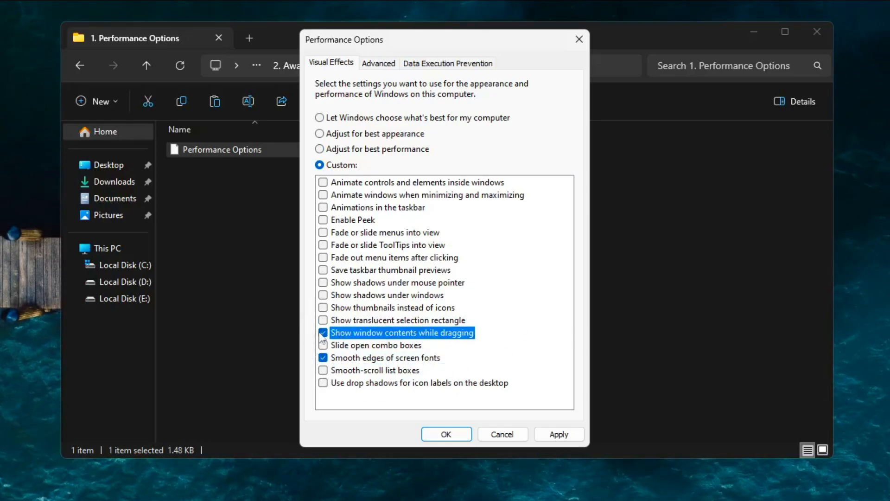
pyautogui.click(390, 308)
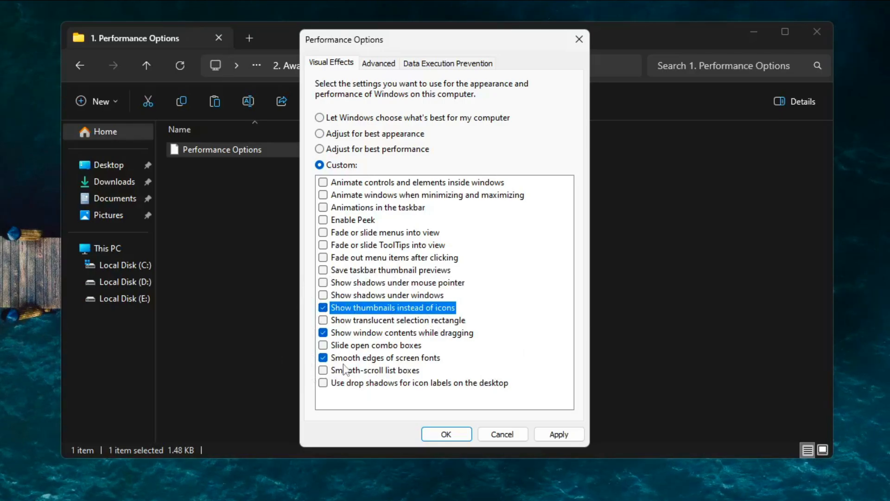
pyautogui.click(573, 437)
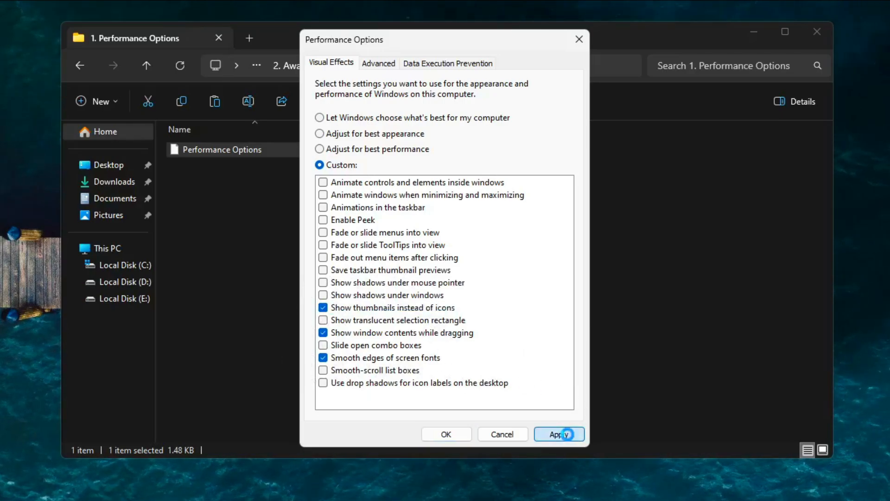
# Set processor scheduling to best performance of Programs and apply the setting
pyautogui.click(388, 66)
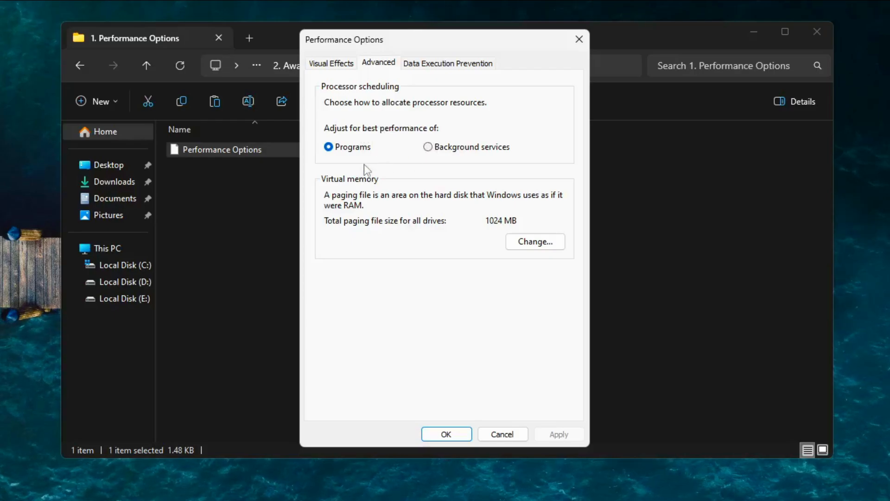
pyautogui.click(349, 152)
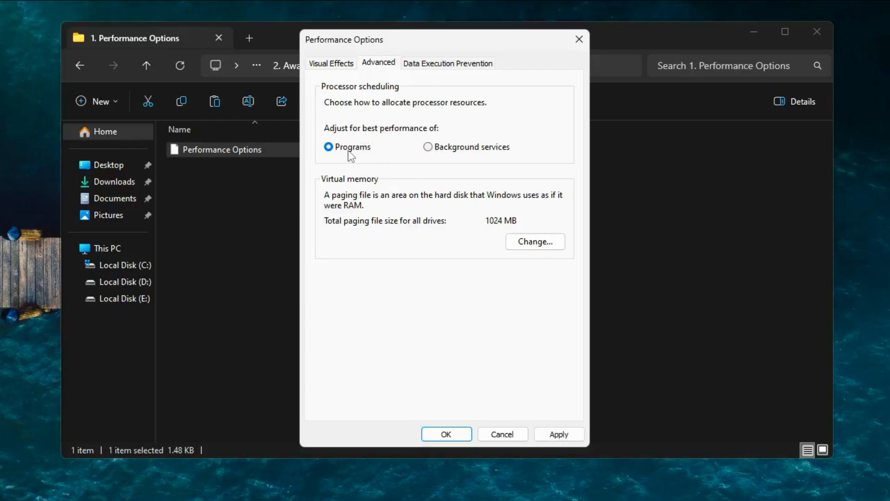
pyautogui.click(478, 153)
pyautogui.click(353, 154)
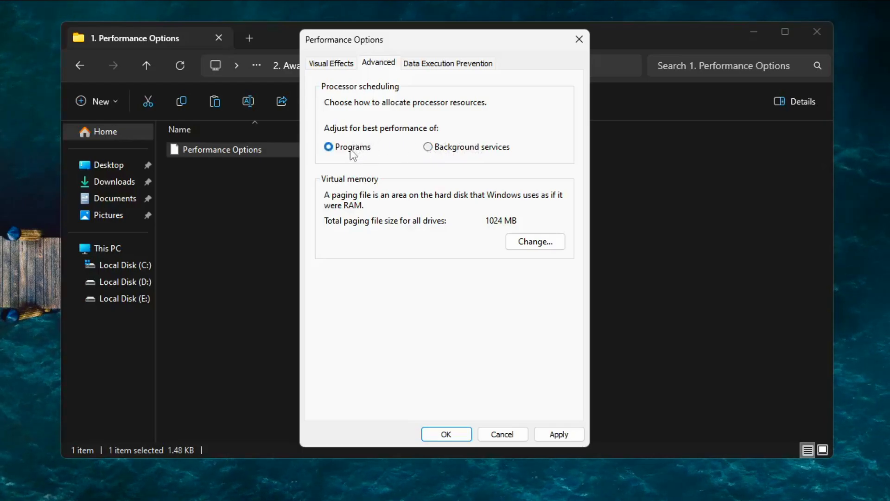
pyautogui.click(569, 439)
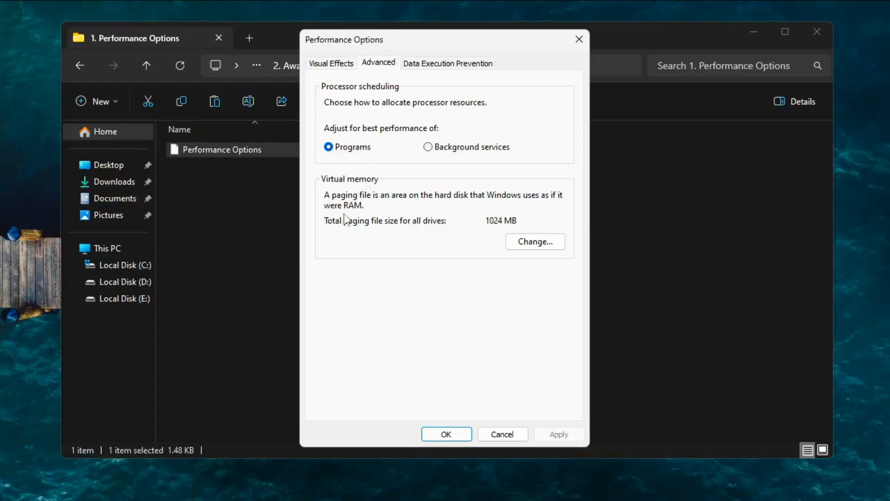
# Set virtual memory to automatically manage paging file size for all drives, accept the restart notice and close Performance Options
pyautogui.click(543, 248)
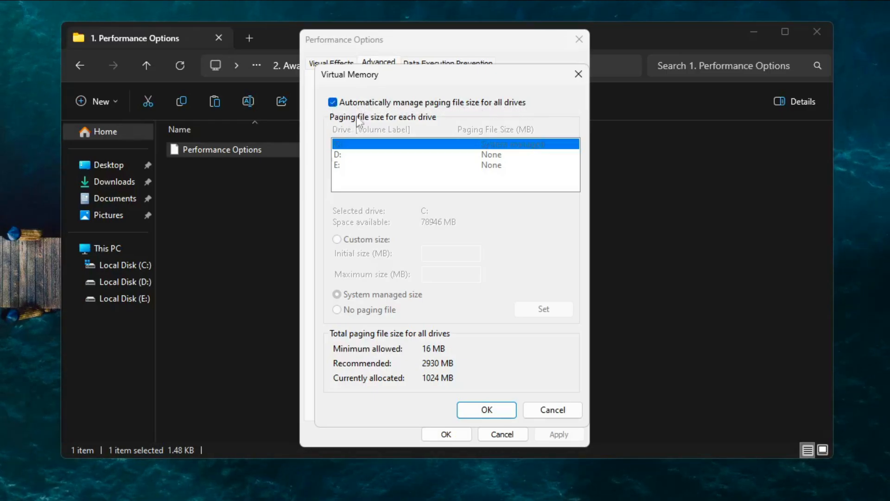
pyautogui.click(338, 99)
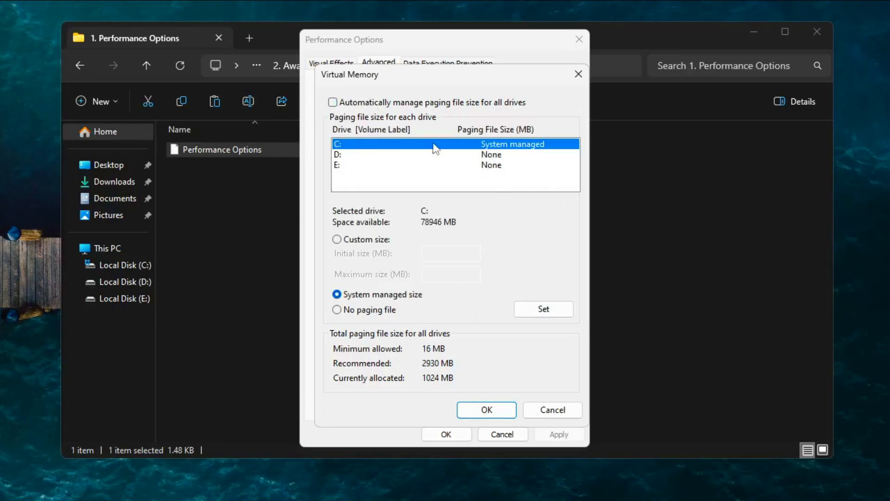
pyautogui.click(332, 102)
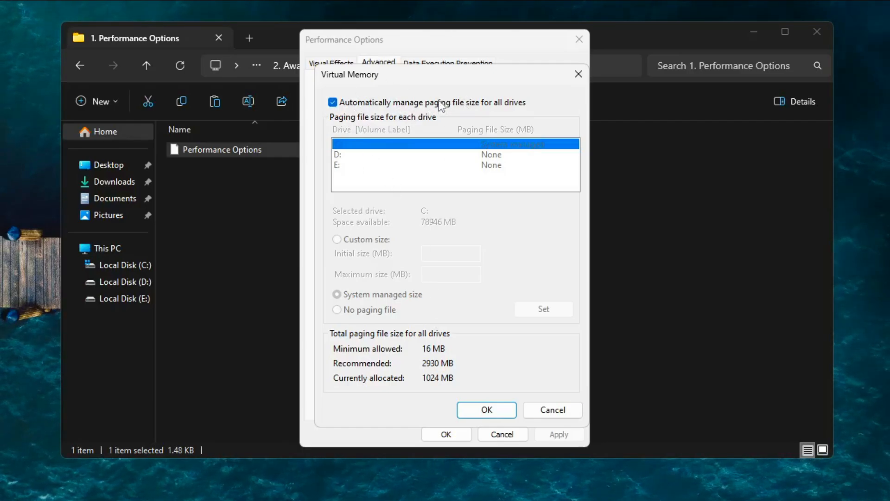
pyautogui.click(508, 410)
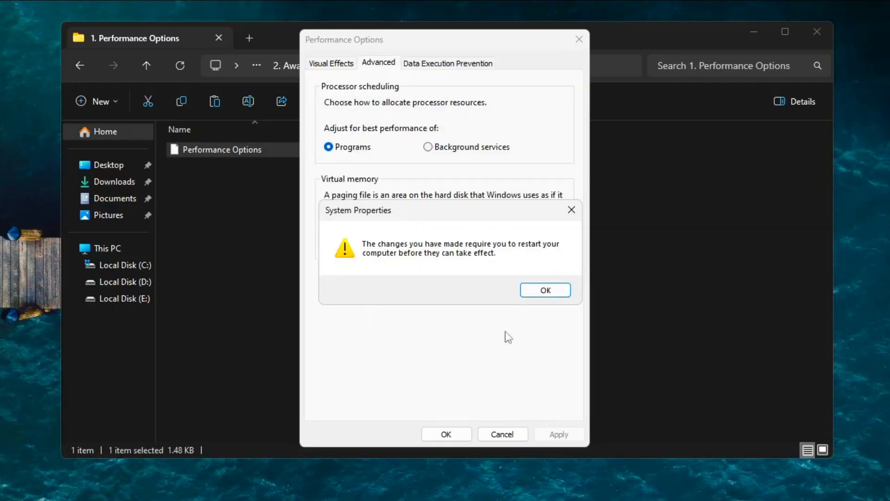
pyautogui.click(549, 291)
pyautogui.click(556, 433)
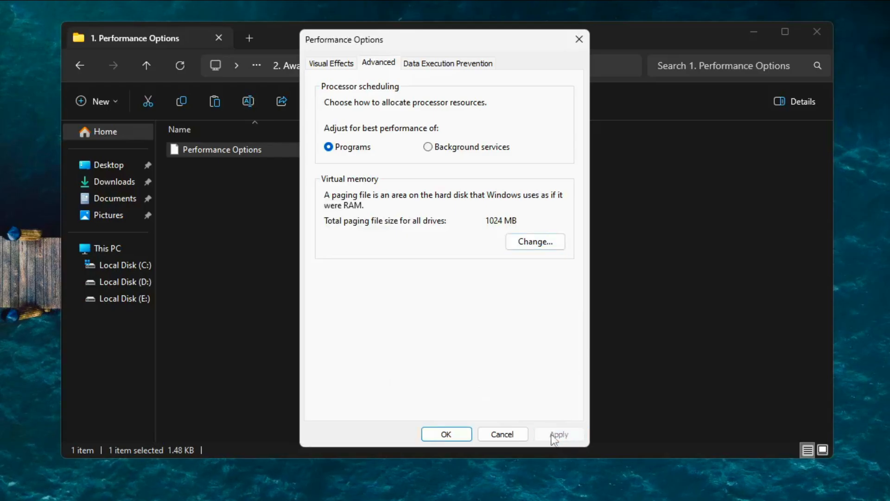
pyautogui.click(446, 434)
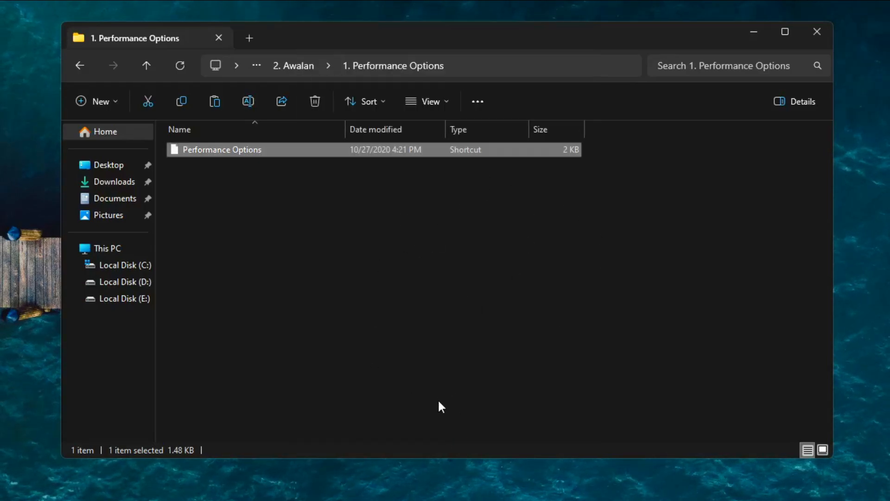
# Merge the "Off (Recommended)" registry file from "Mematikan Background Apps" inside "2. Mematikan Startup & Background Apps" into the registry
pyautogui.click(308, 69)
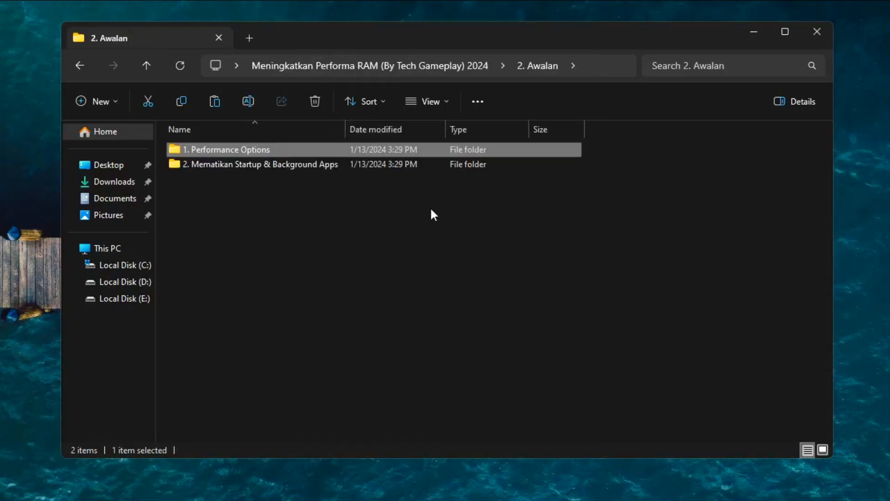
pyautogui.doubleClick(259, 163)
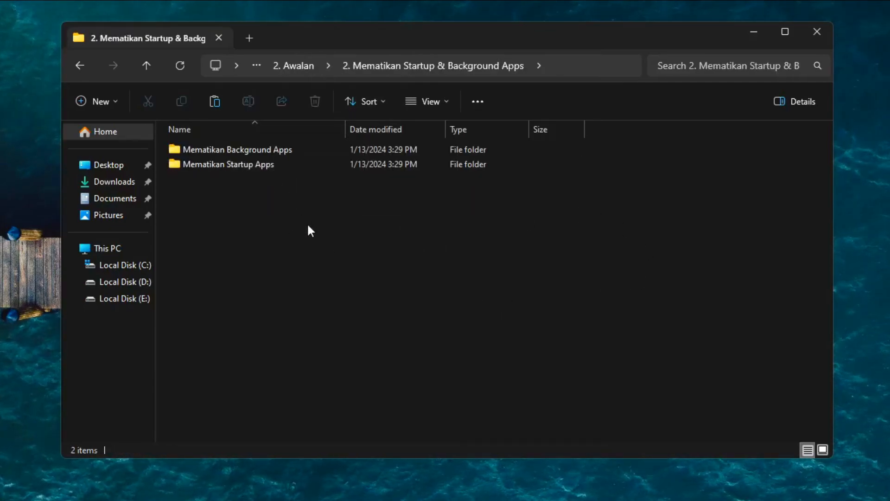
pyautogui.doubleClick(276, 151)
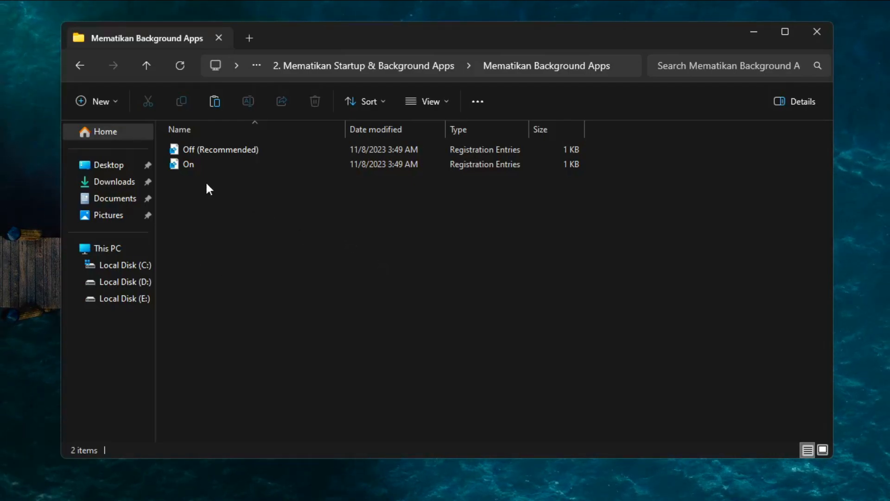
pyautogui.click(191, 164)
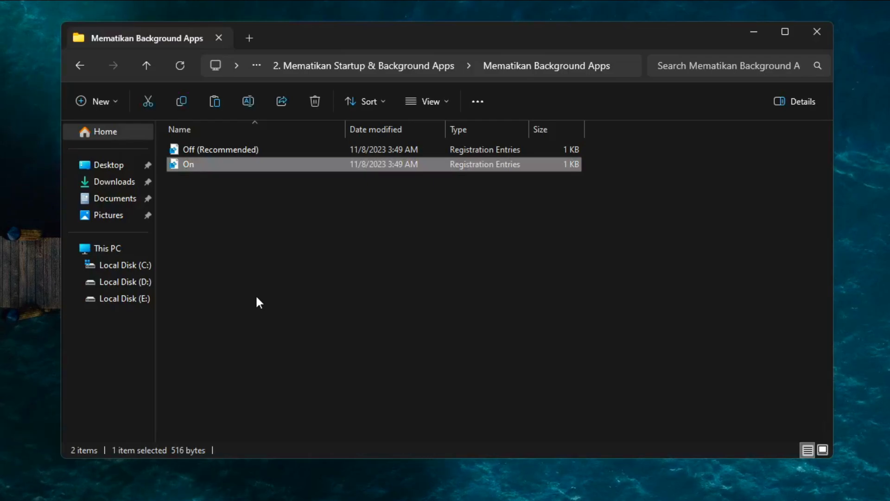
pyautogui.rightClick(198, 149)
pyautogui.click(252, 169)
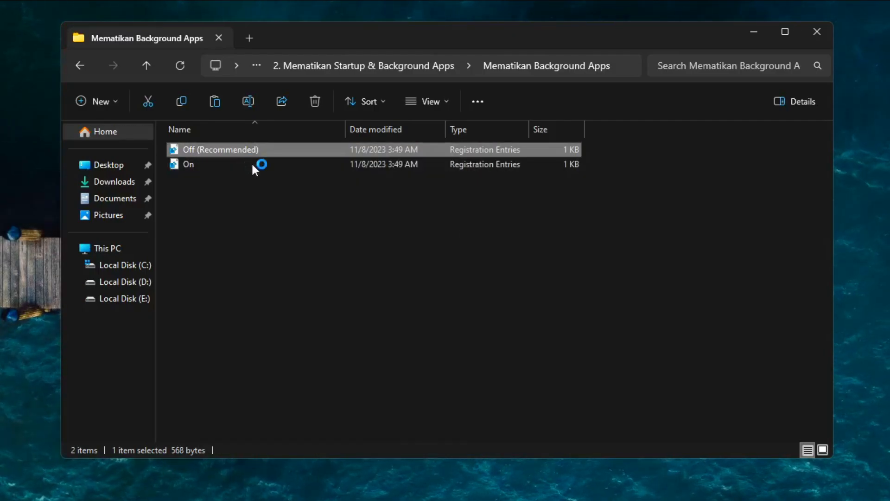
pyautogui.click(428, 389)
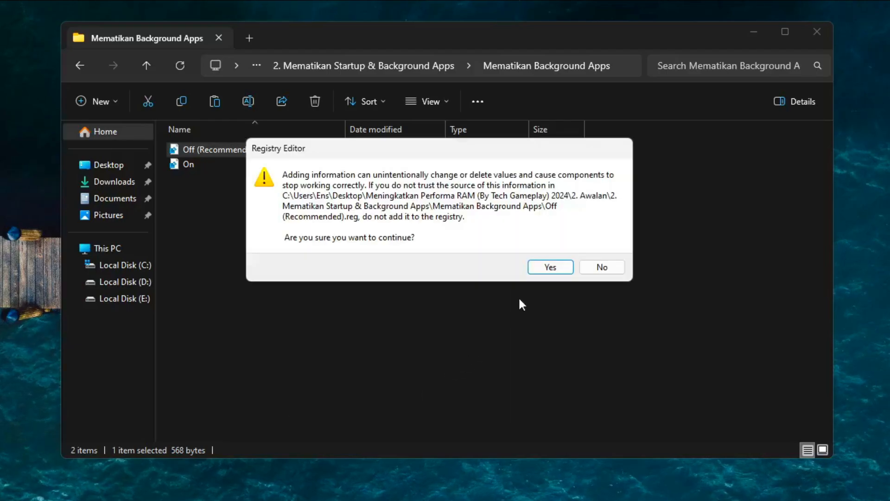
pyautogui.click(548, 265)
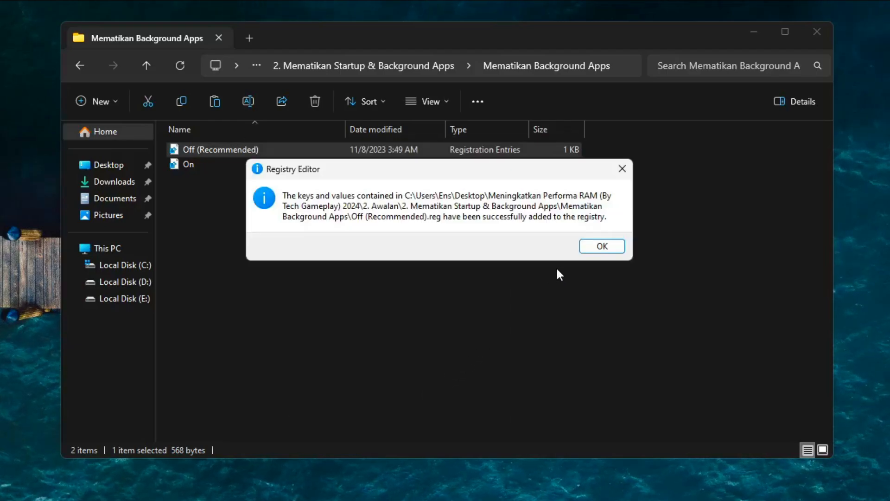
pyautogui.click(601, 246)
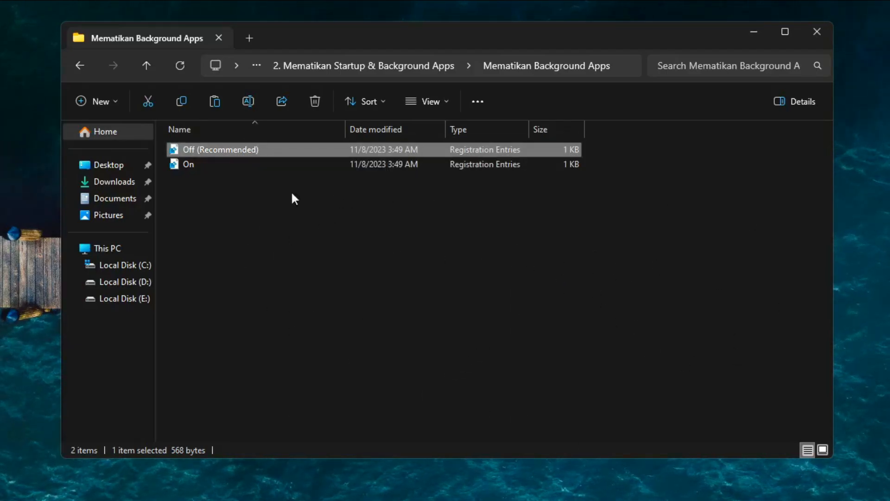
# Open the "64-Bit" folder of Autoruns inside the "Mematikan Startup Apps" folder
pyautogui.click(412, 66)
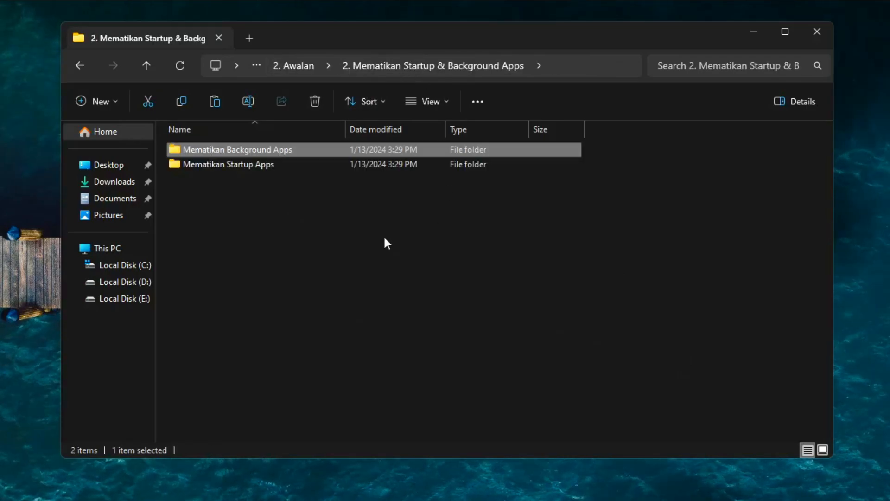
pyautogui.doubleClick(246, 167)
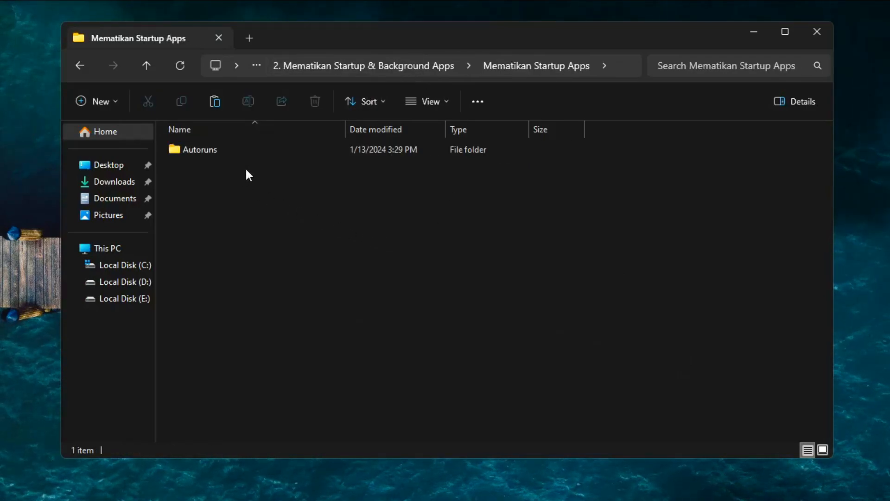
pyautogui.doubleClick(219, 151)
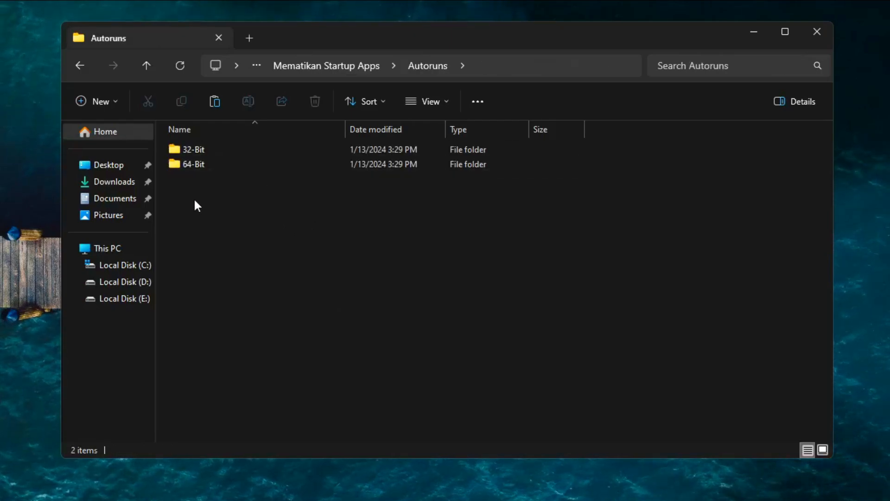
pyautogui.moveTo(194, 199); pyautogui.dragTo(294, 142)
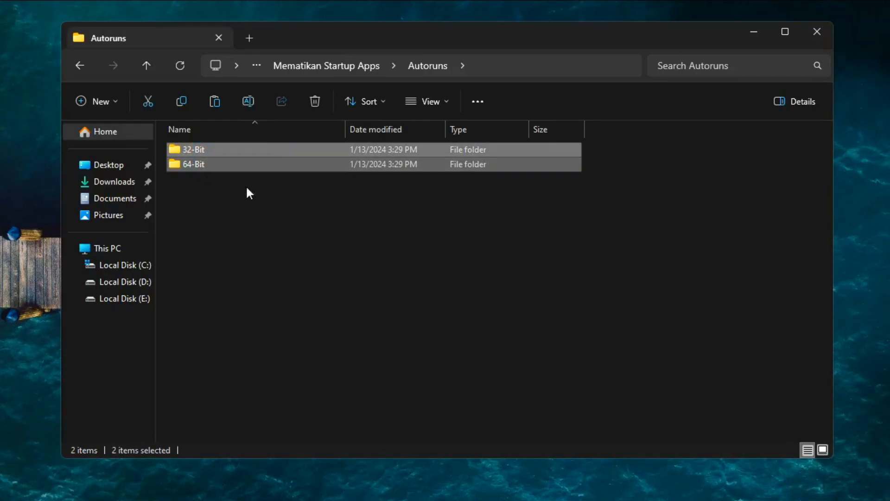
pyautogui.moveTo(194, 149)
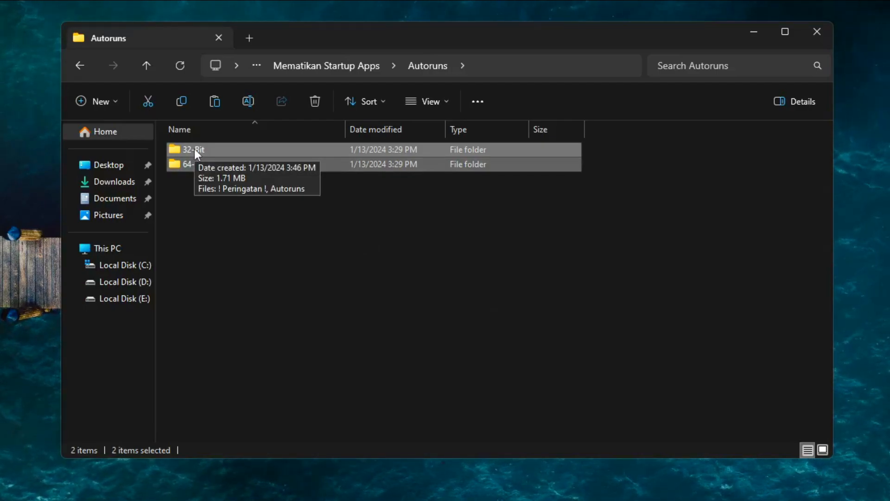
pyautogui.moveTo(202, 166)
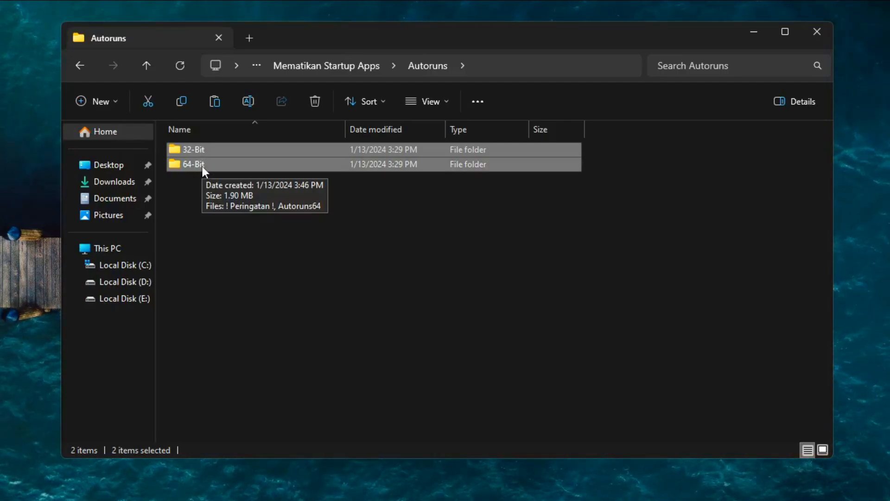
pyautogui.click(202, 166)
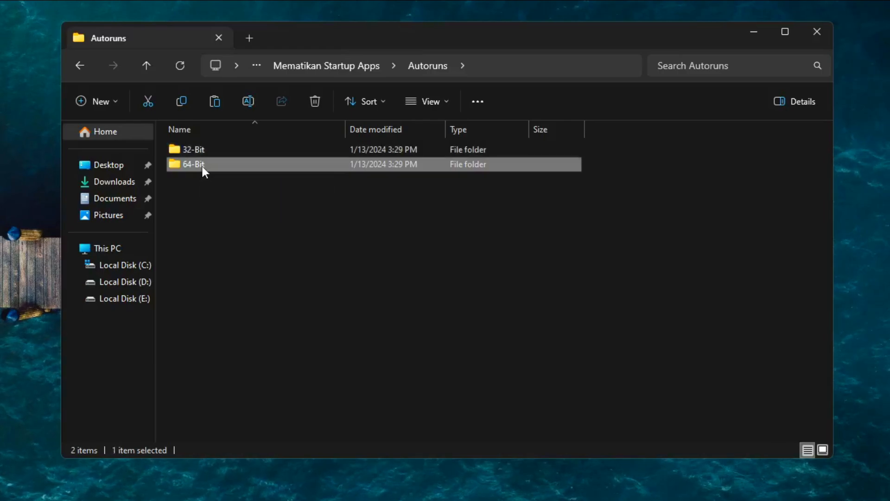
pyautogui.doubleClick(202, 166)
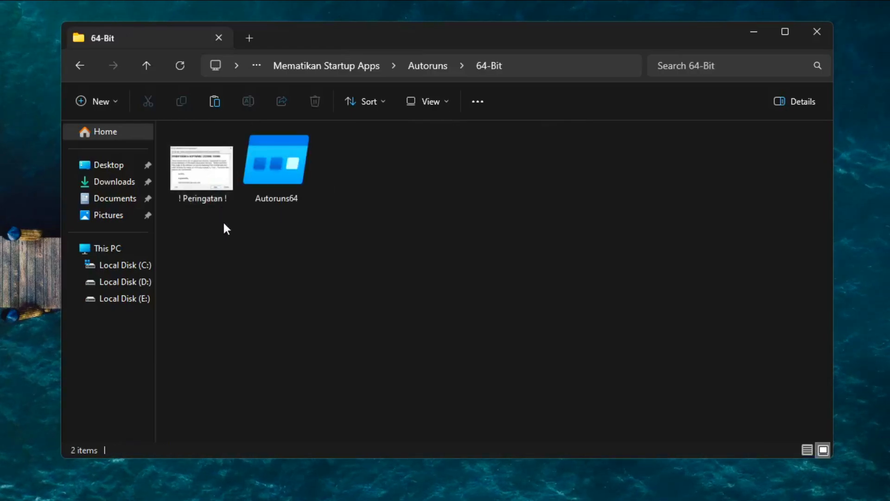
# Run Autoruns64 as administrator and allow it to make changes to the device
pyautogui.moveTo(201, 195)
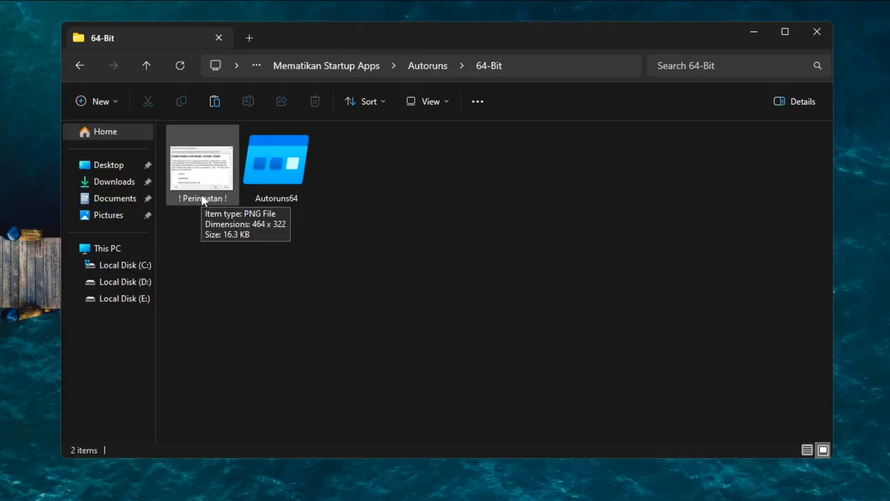
pyautogui.click(201, 194)
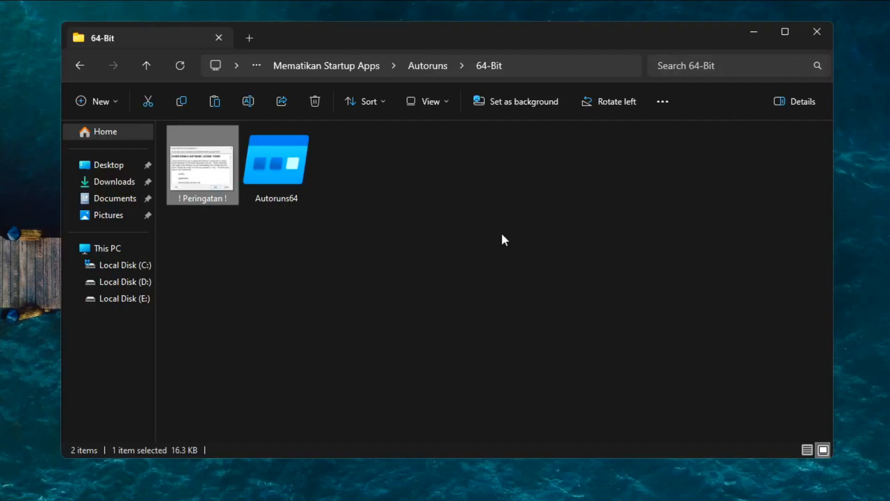
pyautogui.rightClick(291, 161)
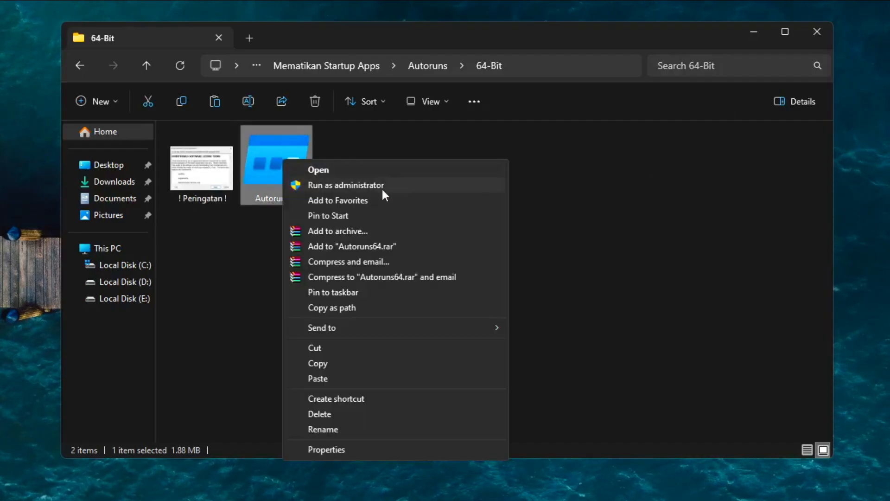
pyautogui.click(382, 188)
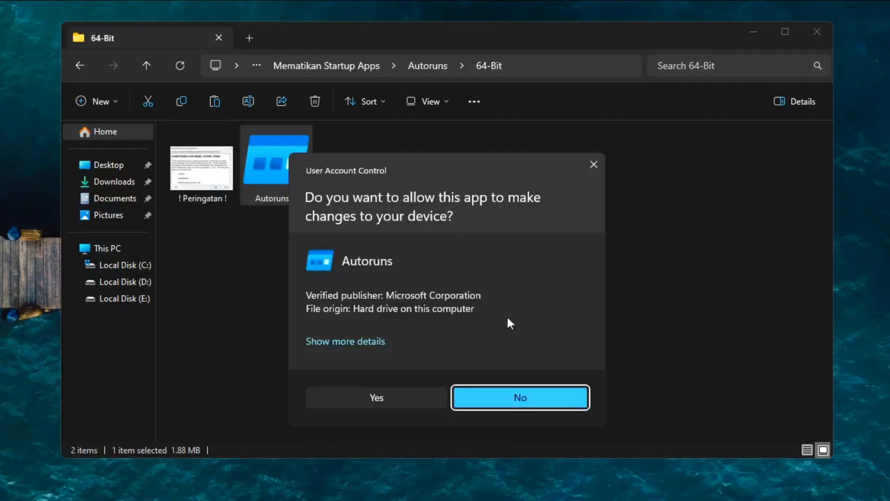
pyautogui.click(402, 402)
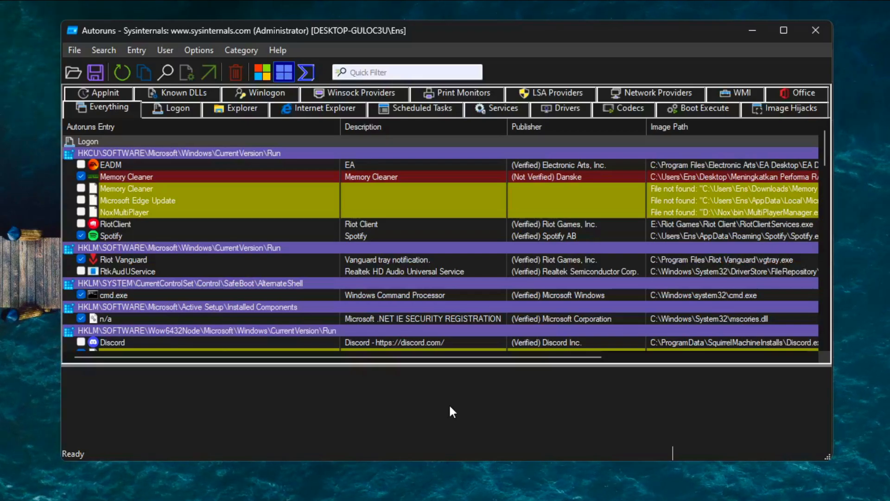
# Disable the enabled Memory Cleaner startup entry among the Logon entries in Autoruns
pyautogui.click(177, 109)
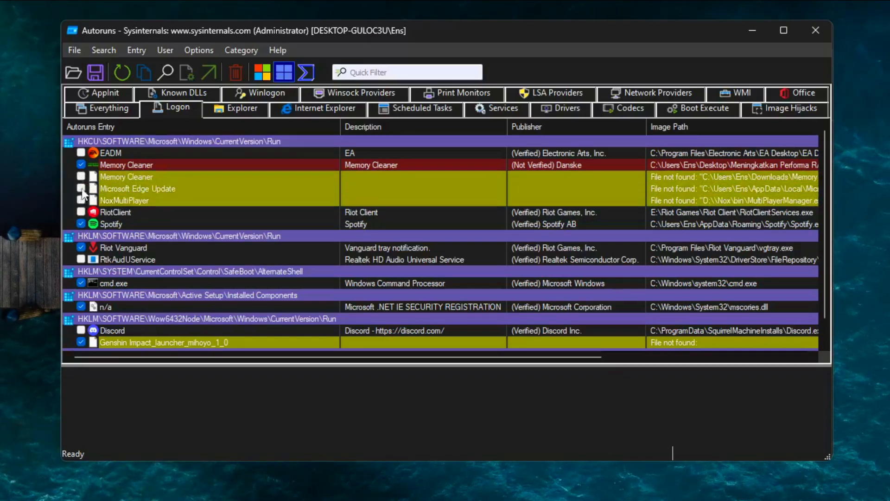
pyautogui.scroll(-1, 149, 263)
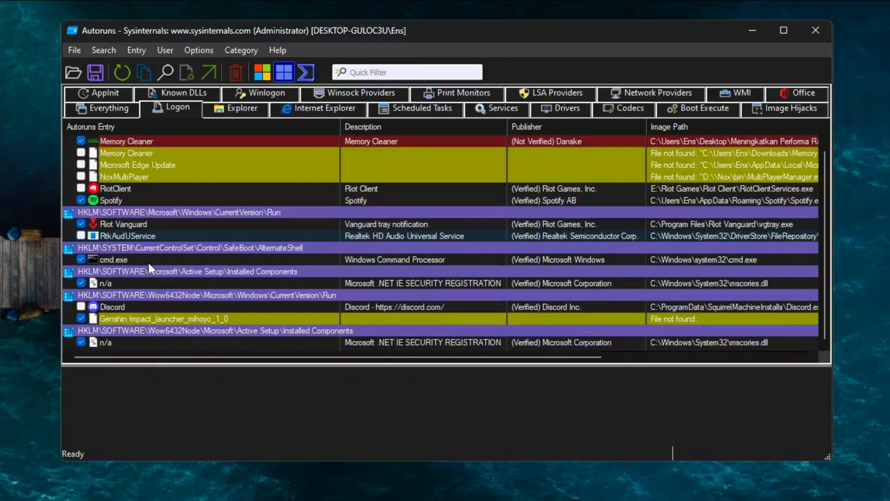
pyautogui.scroll(1, 138, 302)
pyautogui.click(81, 162)
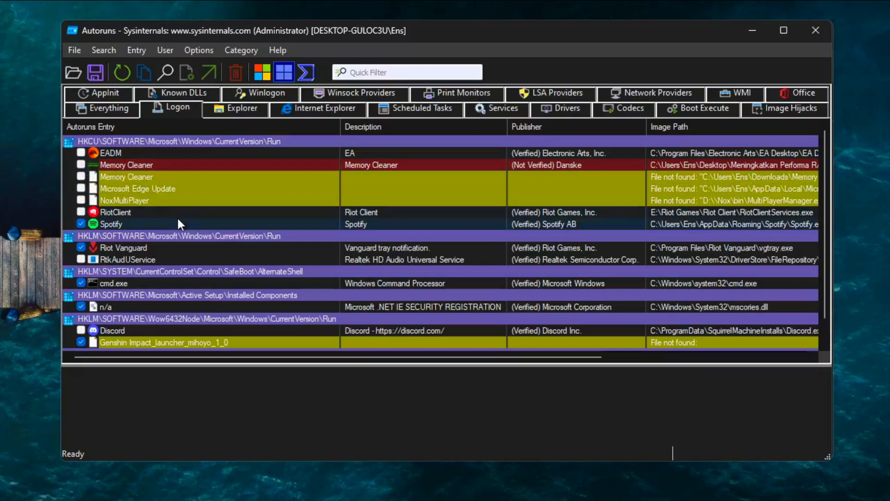
# Try to disable the scheduled task "\Microsoft\Windows\UpdateOrchestrator\USO_UxBroker"
pyautogui.click(408, 108)
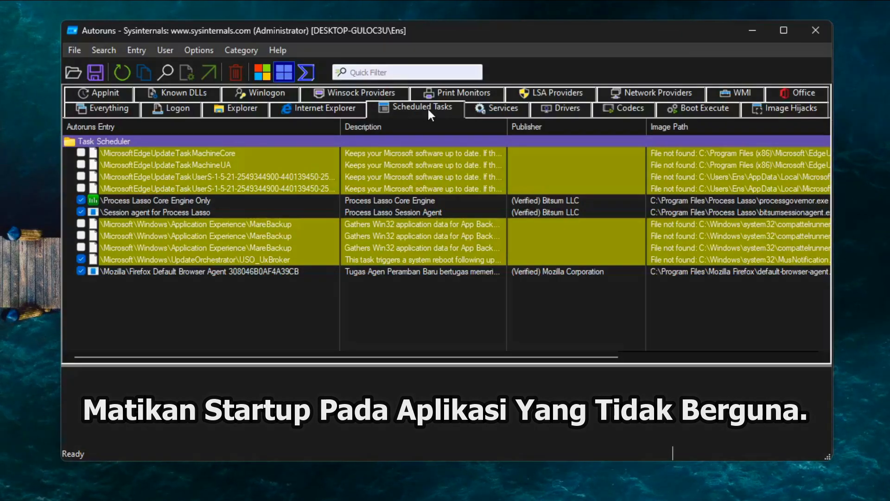
pyautogui.click(199, 157)
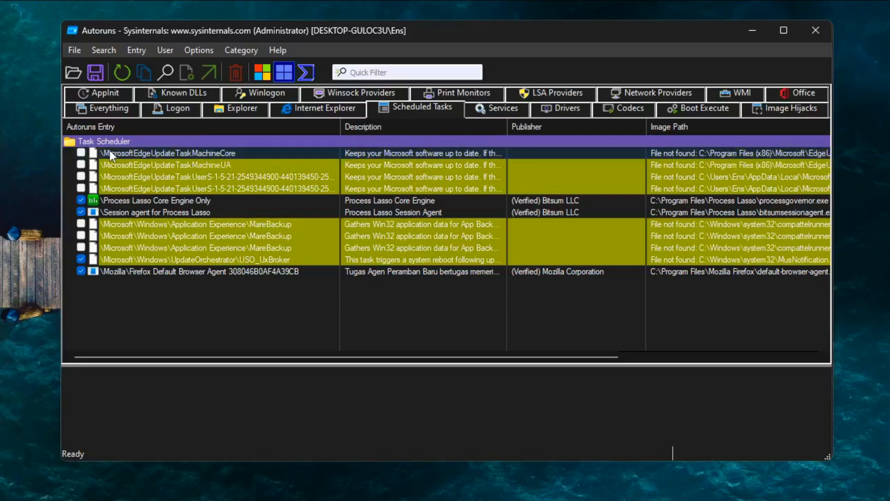
pyautogui.click(95, 274)
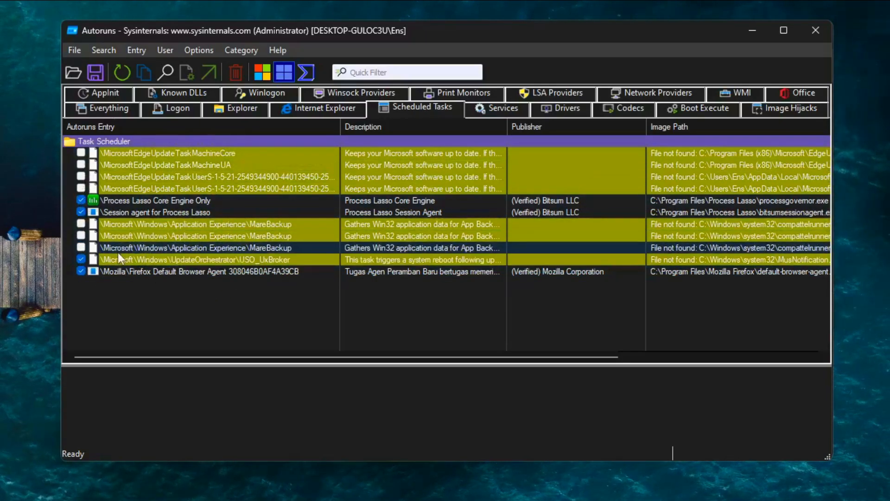
pyautogui.click(81, 260)
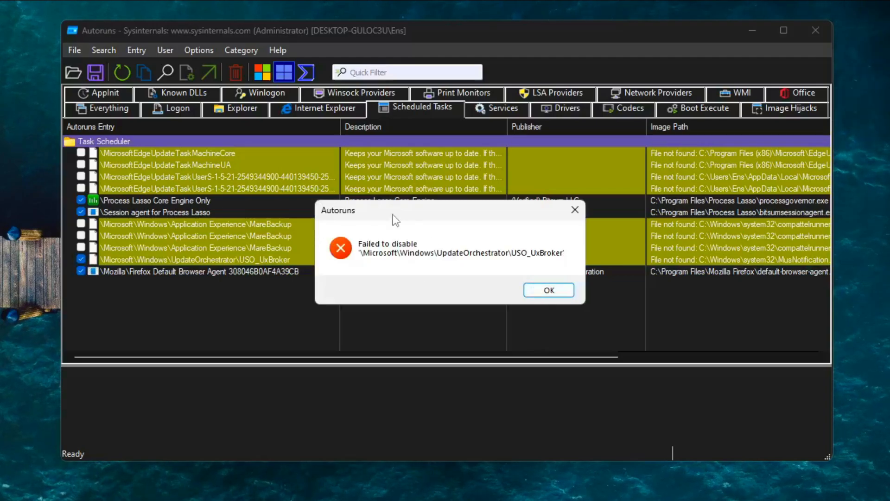
pyautogui.click(542, 291)
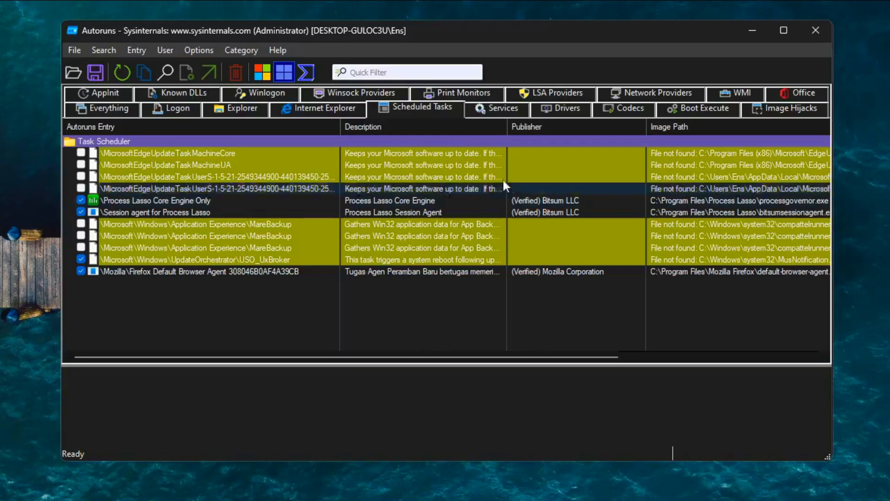
# Examine the Services entries in Autoruns and close the program
pyautogui.click(506, 110)
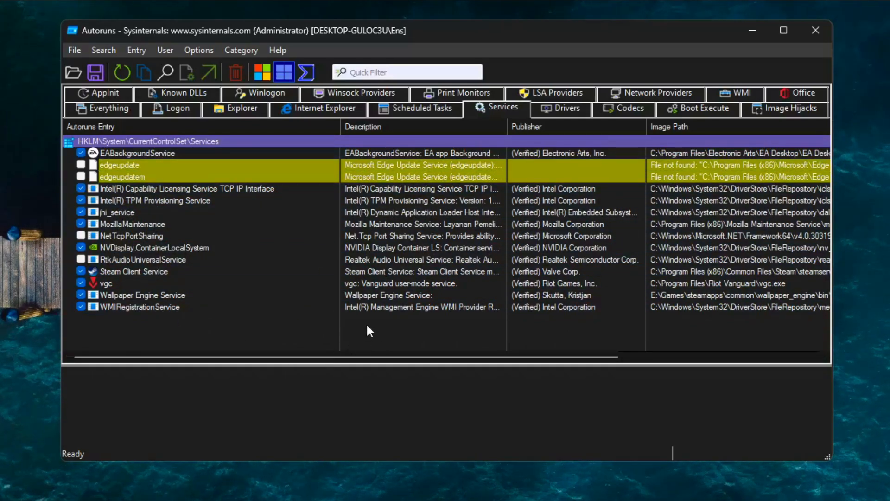
pyautogui.click(817, 32)
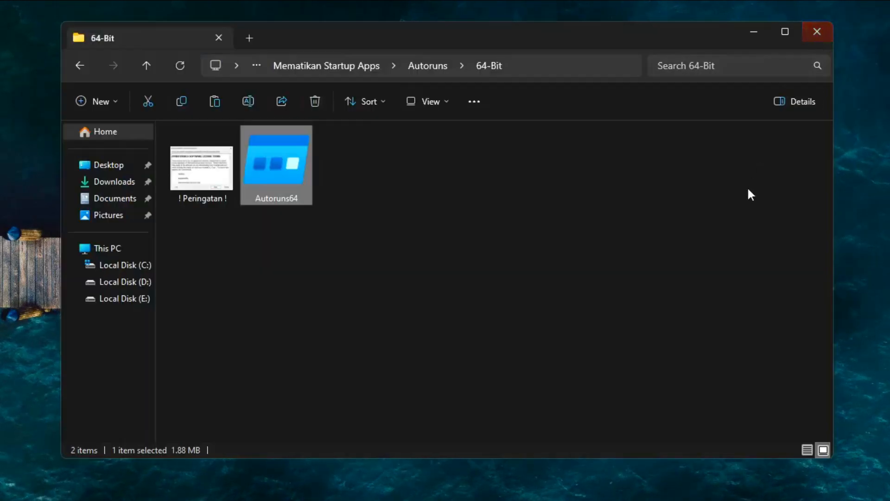
# Go back up from the "64-Bit" folder to the main "Meningkatkan Performa RAM (By Tech Gameplay) 2024" folder
pyautogui.click(433, 67)
pyautogui.click(378, 66)
pyautogui.click(329, 65)
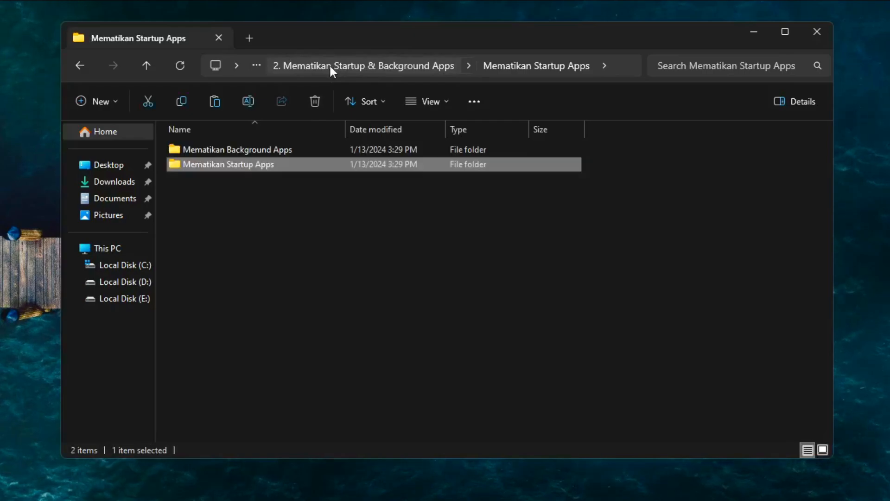
pyautogui.click(304, 66)
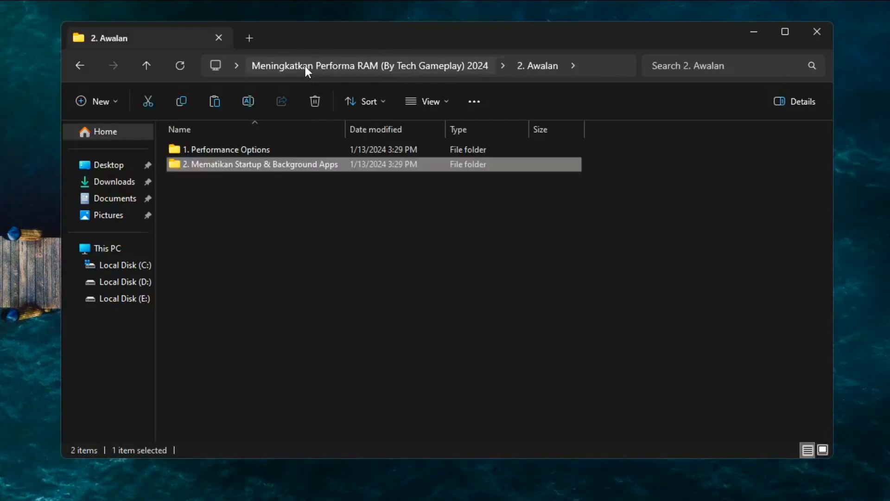
pyautogui.click(305, 66)
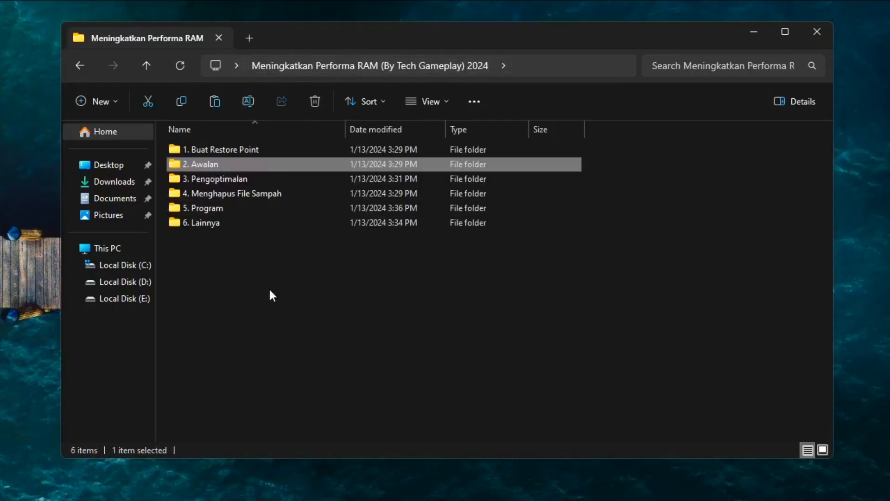
pyautogui.doubleClick(298, 164)
pyautogui.hotkey('alt', 'Left')
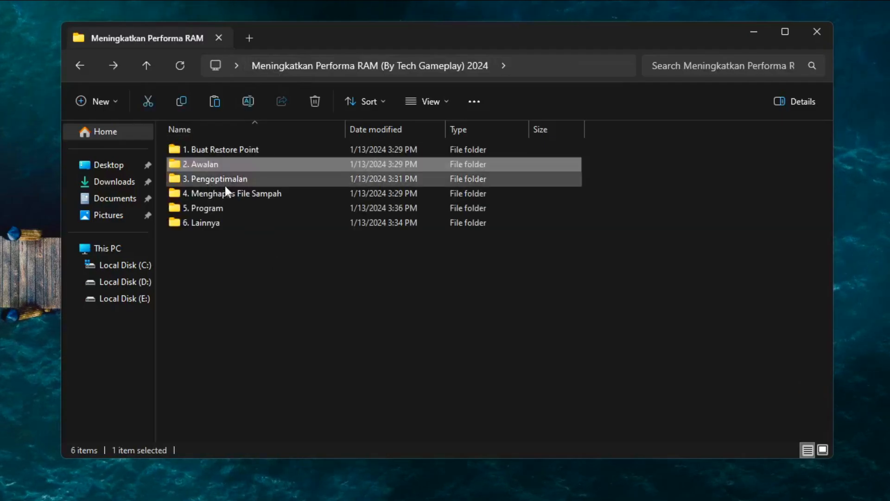
# Open the "1. Mengoptimalkan BCDEdit" folder inside "3. Pengoptimalan"
pyautogui.click(223, 179)
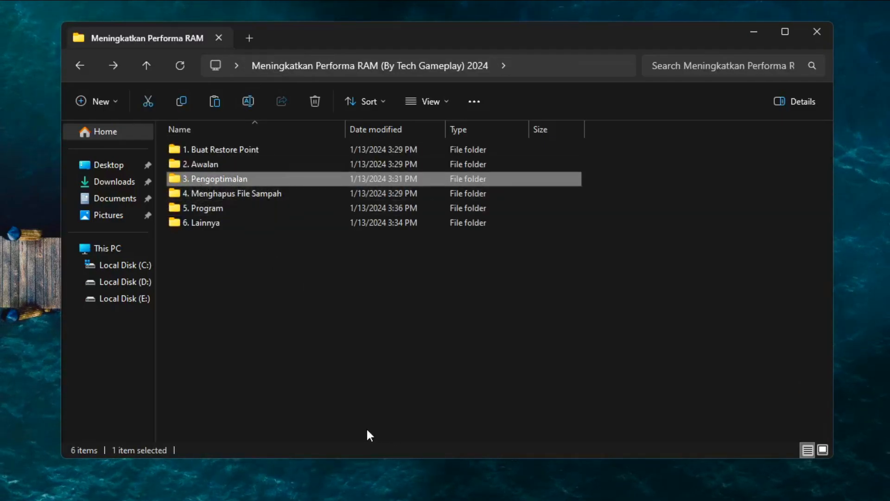
pyautogui.doubleClick(263, 179)
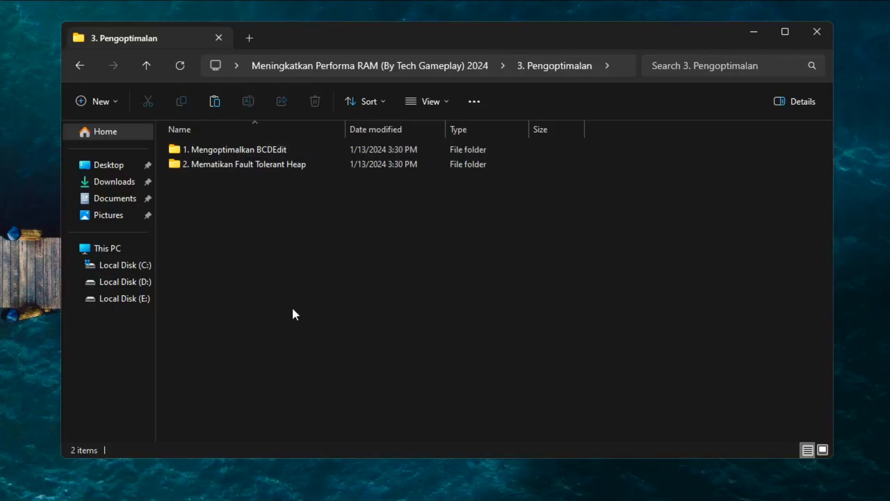
pyautogui.doubleClick(223, 148)
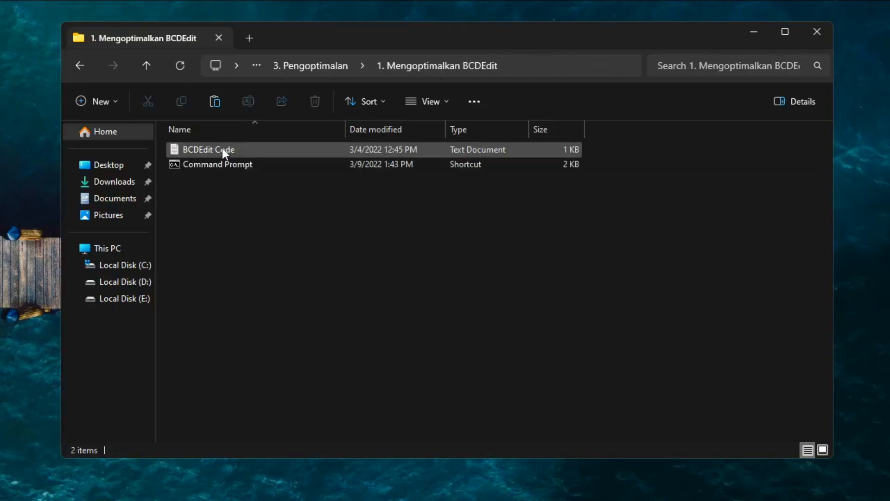
# Copy all three bcdedit commands from the "BCDEdit Code" text file and close the file
pyautogui.doubleClick(215, 147)
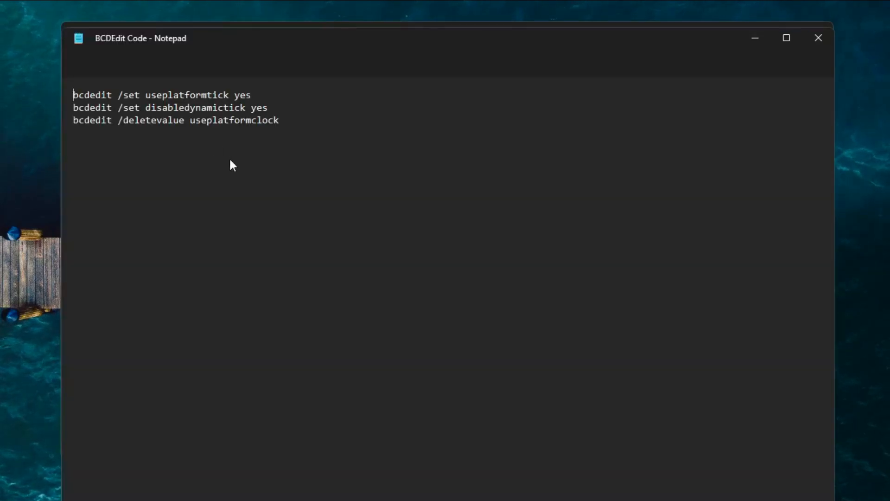
pyautogui.moveTo(366, 156); pyautogui.dragTo(47, 82)
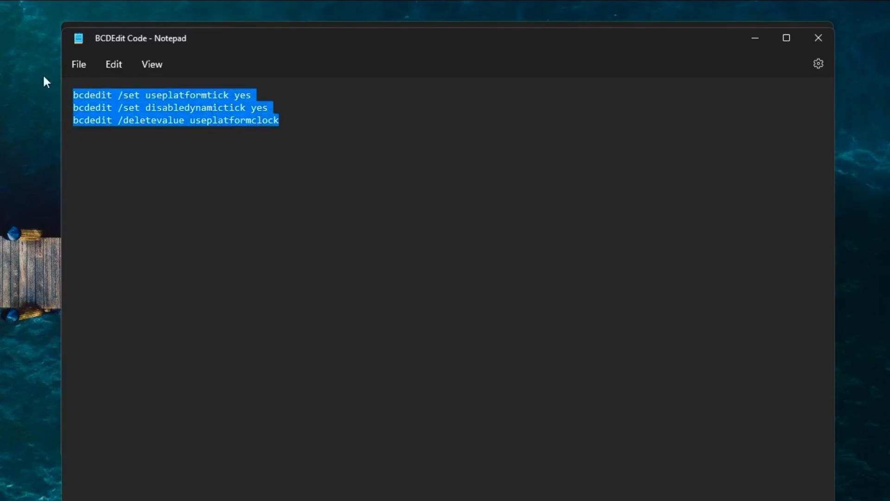
pyautogui.rightClick(216, 107)
pyautogui.click(280, 181)
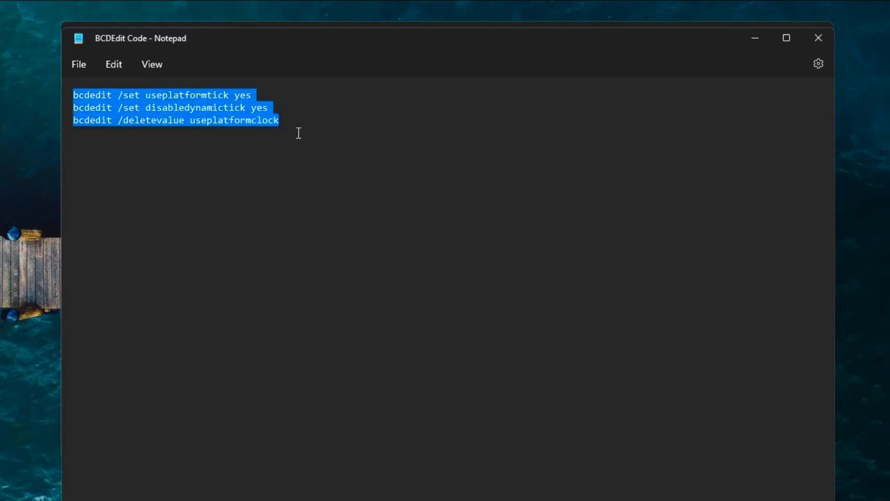
pyautogui.click(819, 39)
# Run the Command Prompt shortcut as administrator, allow it to make changes, and move its window fully into view
pyautogui.click(240, 166)
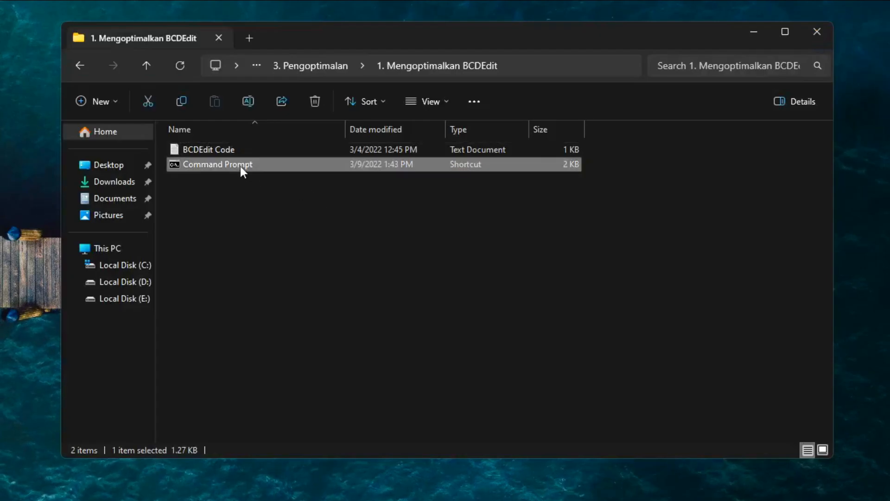
pyautogui.rightClick(240, 166)
pyautogui.click(302, 207)
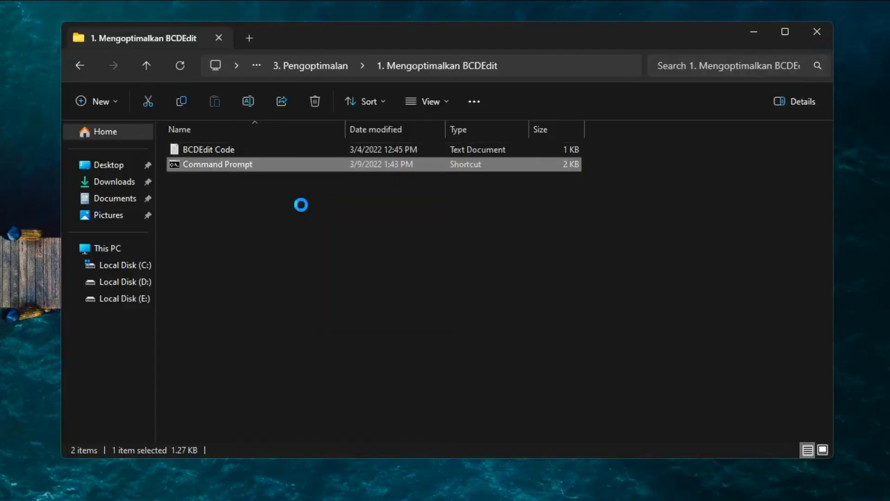
pyautogui.click(416, 392)
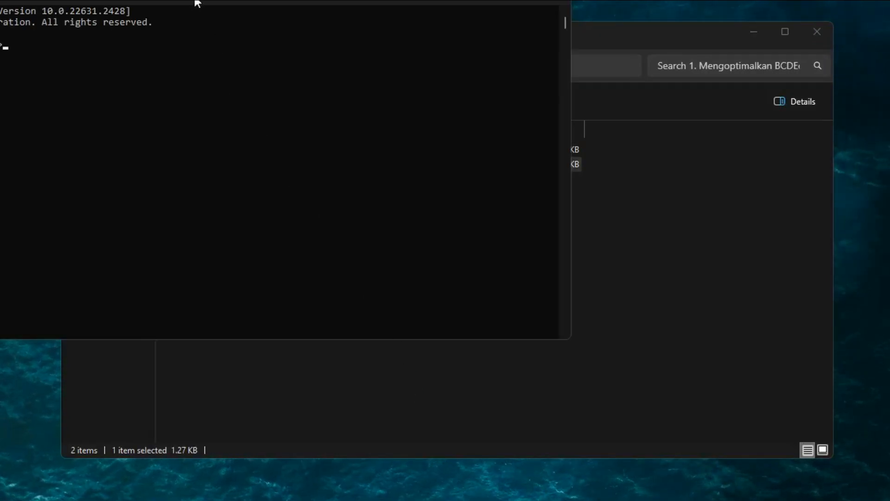
pyautogui.moveTo(195, 1); pyautogui.dragTo(410, 73)
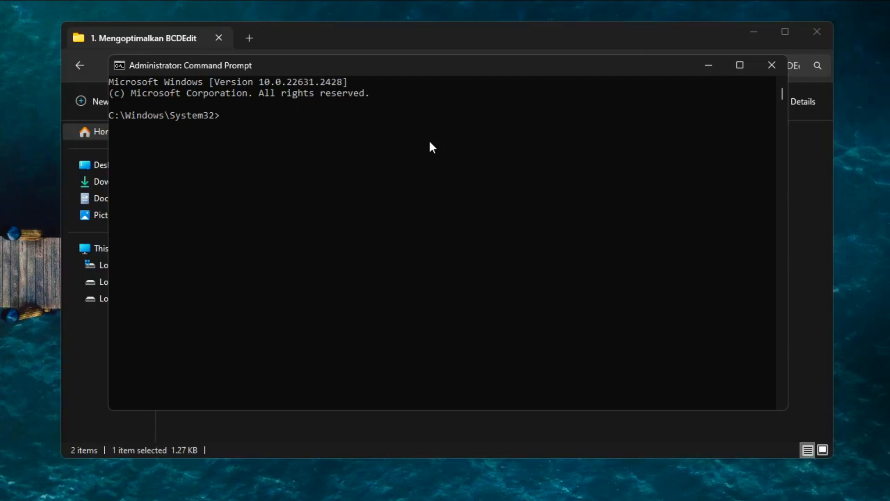
# Run "bcdedit /set useplatformtick yes", "bcdedit /set disabledynamictick yes" and "bcdedit /deletevalue useplatformclock", and close the Command Prompt
pyautogui.hotkey('ctrl', 'v')
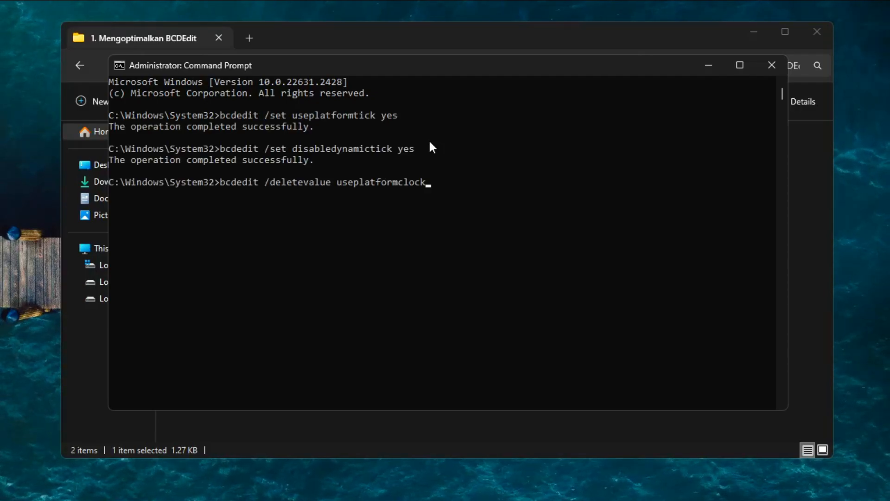
pyautogui.press('Return')
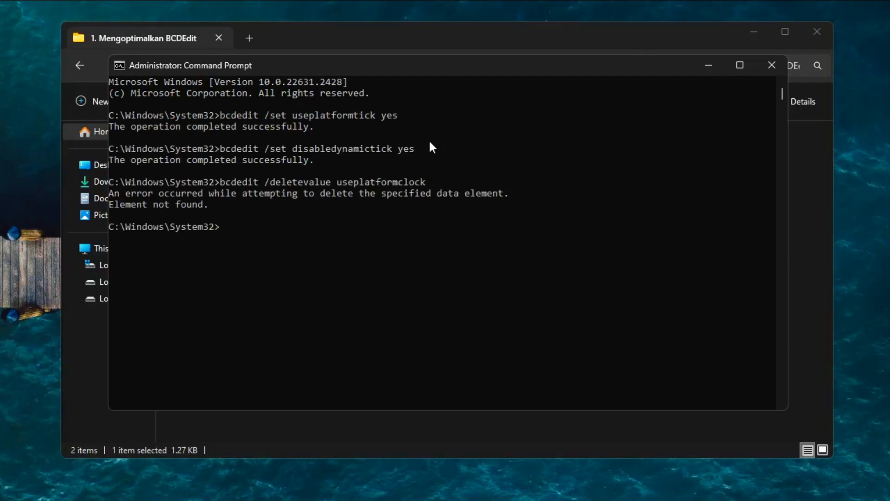
pyautogui.click(772, 66)
# Open the "2. Mematikan Fault Tolerant Heap" folder inside "3. Pengoptimalan"
pyautogui.click(721, 196)
pyautogui.click(312, 66)
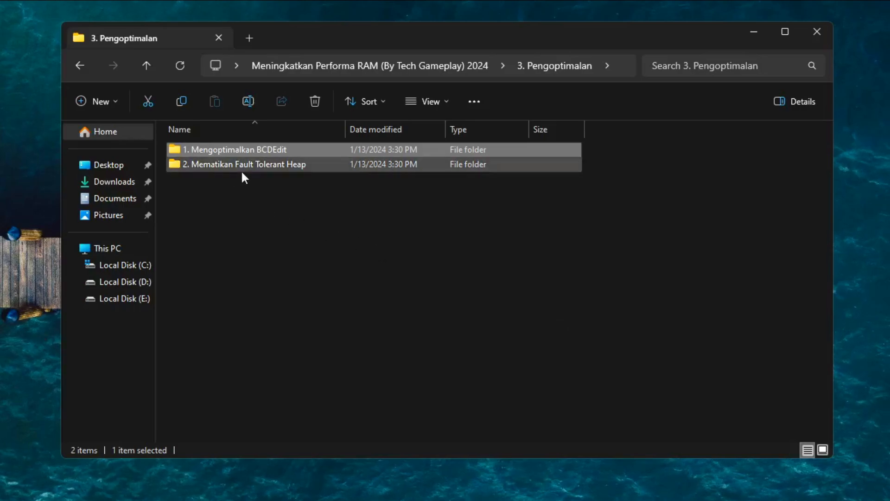
pyautogui.doubleClick(285, 165)
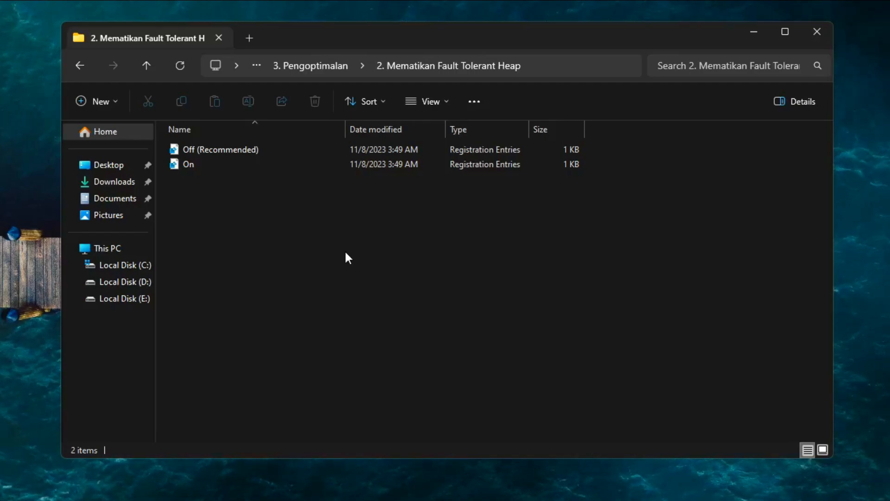
pyautogui.click(193, 151)
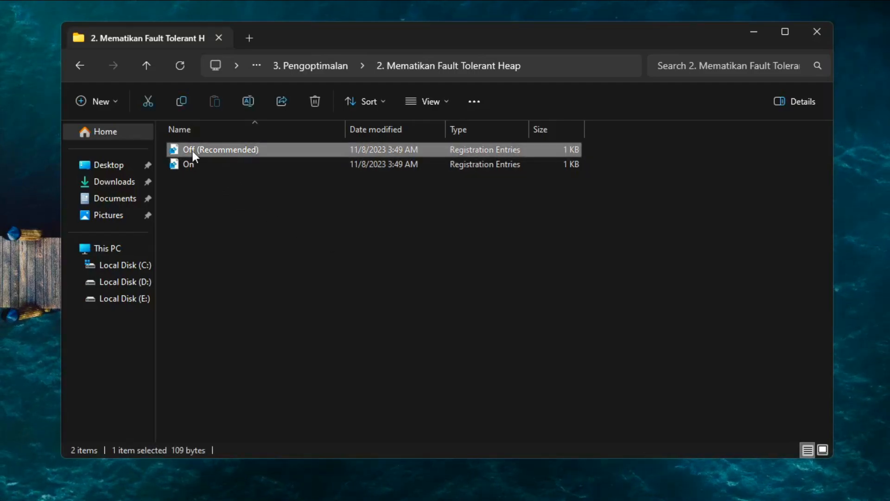
pyautogui.click(194, 164)
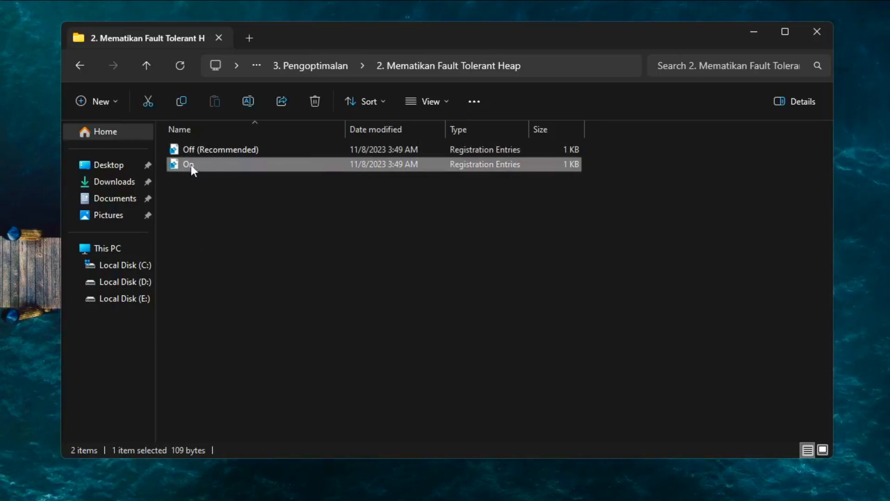
pyautogui.click(327, 267)
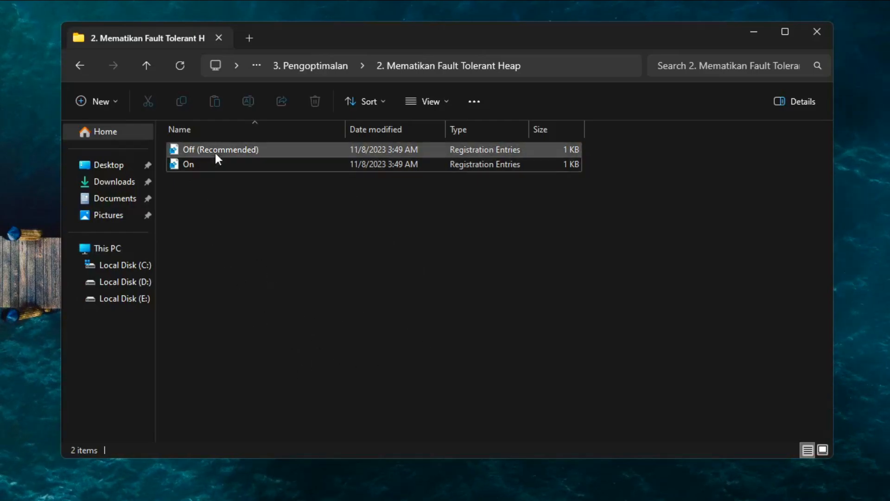
pyautogui.click(191, 149)
pyautogui.click(186, 162)
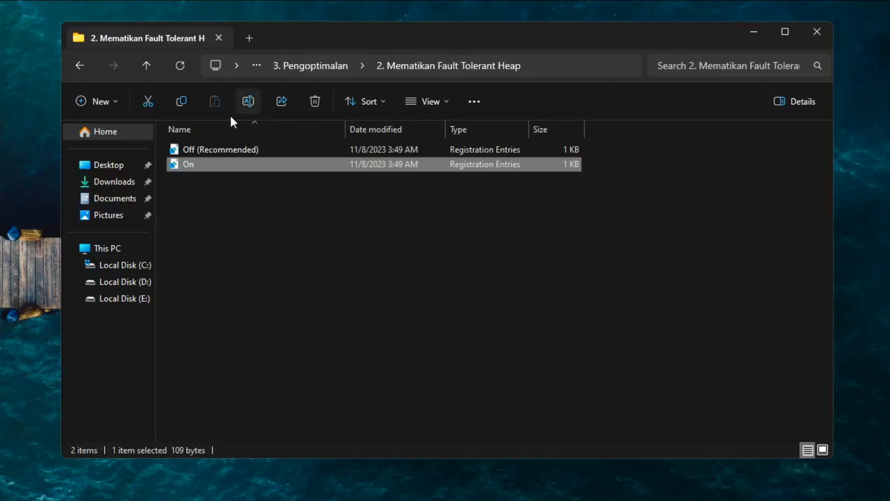
# Merge the "Off (Recommended)" registry file into the registry, allowing the changes, to turn off Fault Tolerant Heap
pyautogui.click(188, 148)
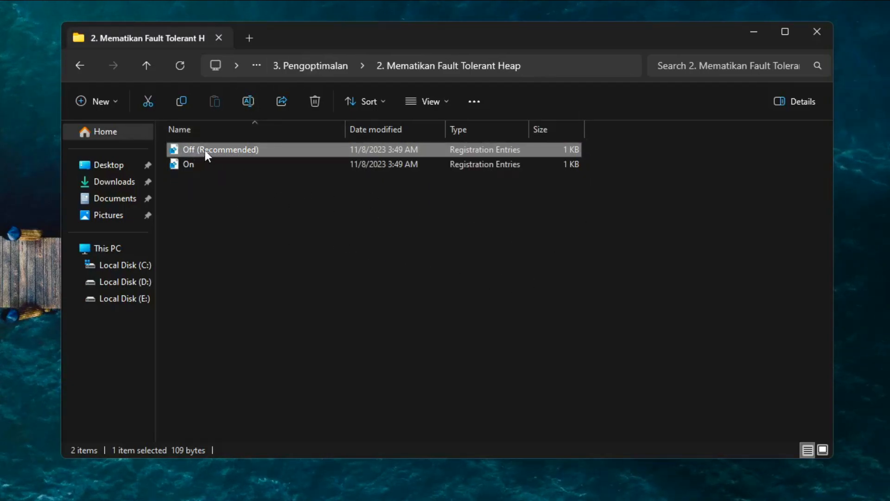
pyautogui.rightClick(201, 149)
pyautogui.click(231, 157)
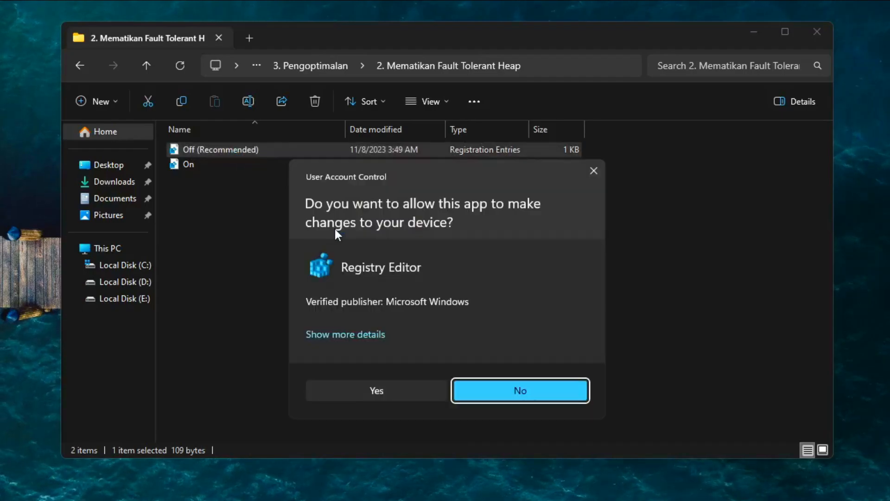
pyautogui.click(416, 388)
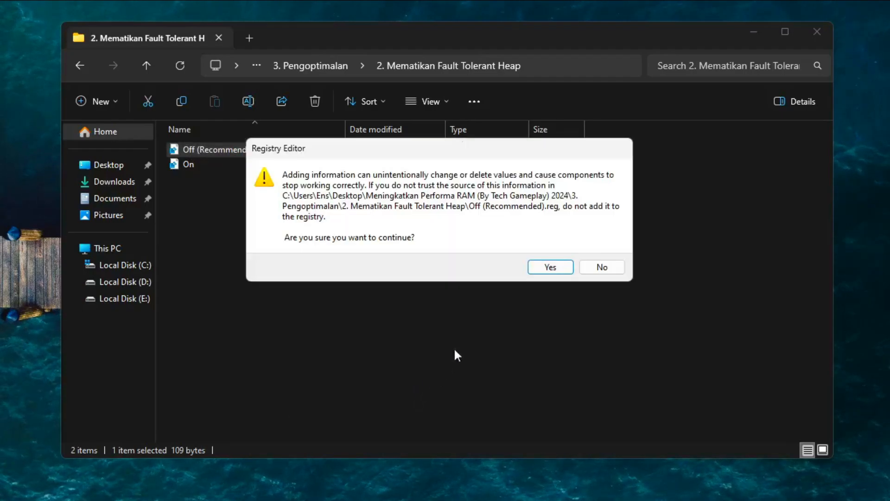
pyautogui.click(556, 266)
pyautogui.click(604, 245)
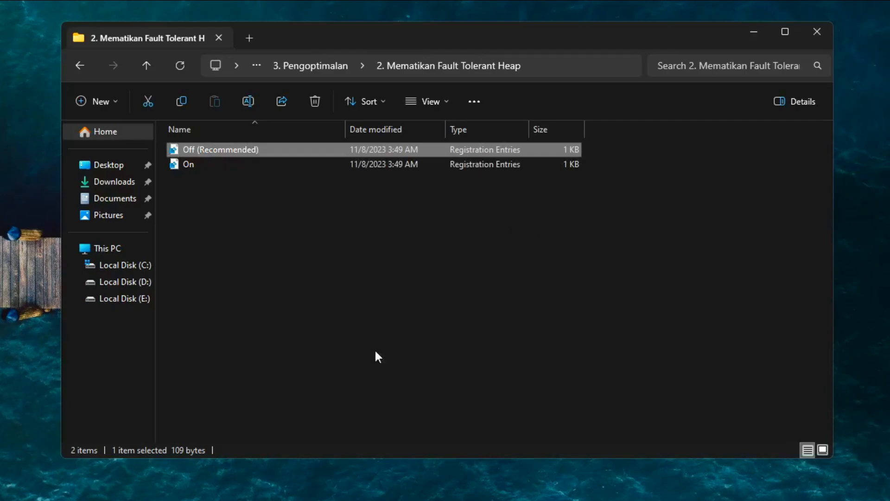
# Return to the main tweak folder and open the "Disk Clean-Up" folder inside "4. Menghapus File Sampah"
pyautogui.click(325, 66)
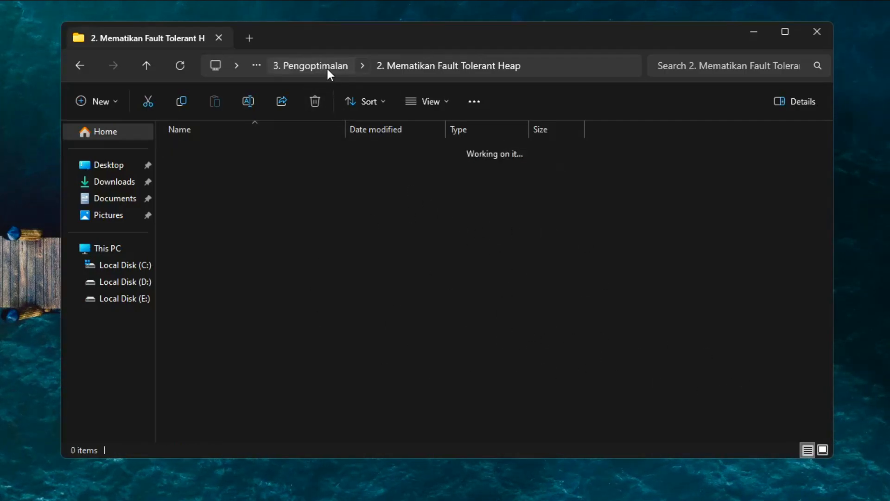
pyautogui.click(373, 66)
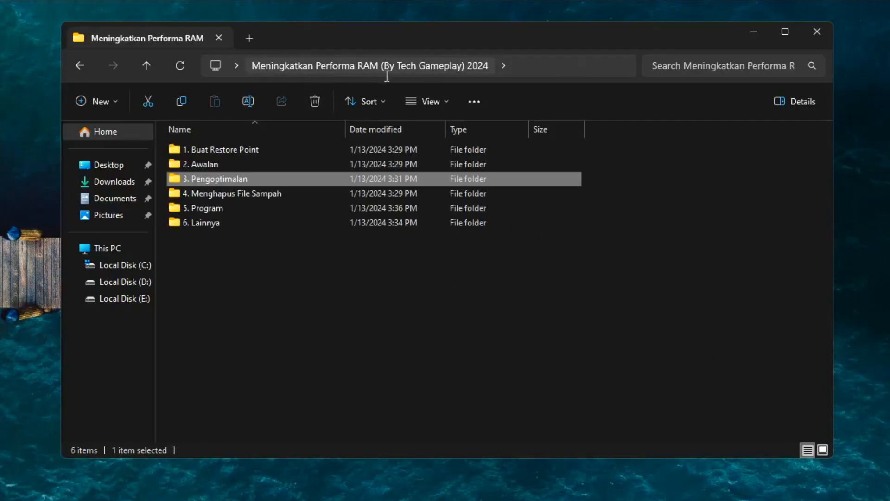
pyautogui.doubleClick(277, 189)
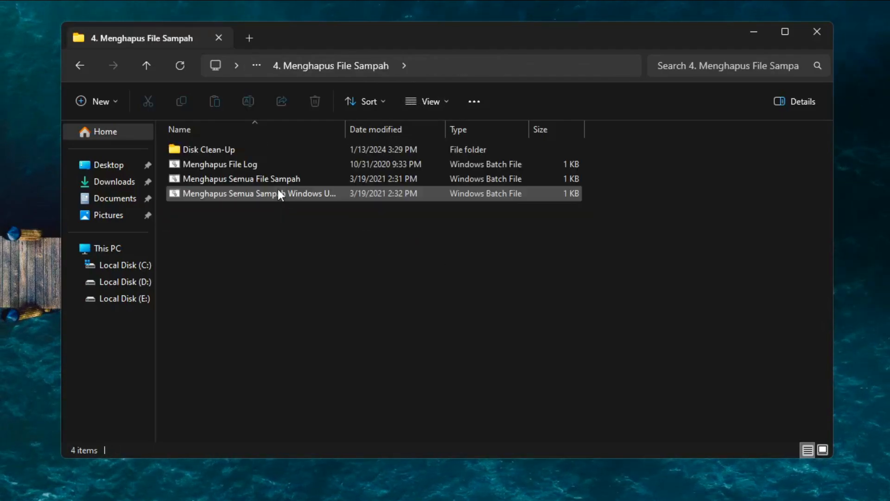
pyautogui.doubleClick(229, 147)
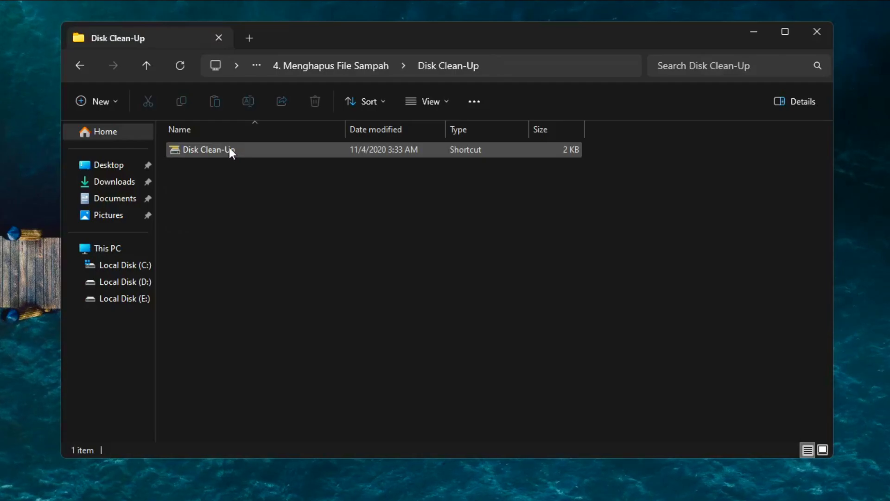
# Launch the Disk Clean-Up shortcut and scan drive C: for files to remove
pyautogui.doubleClick(229, 148)
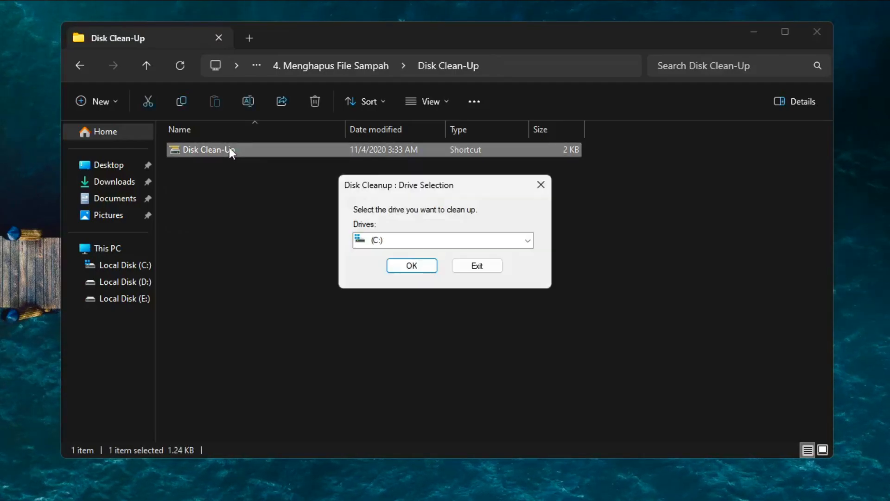
pyautogui.click(405, 240)
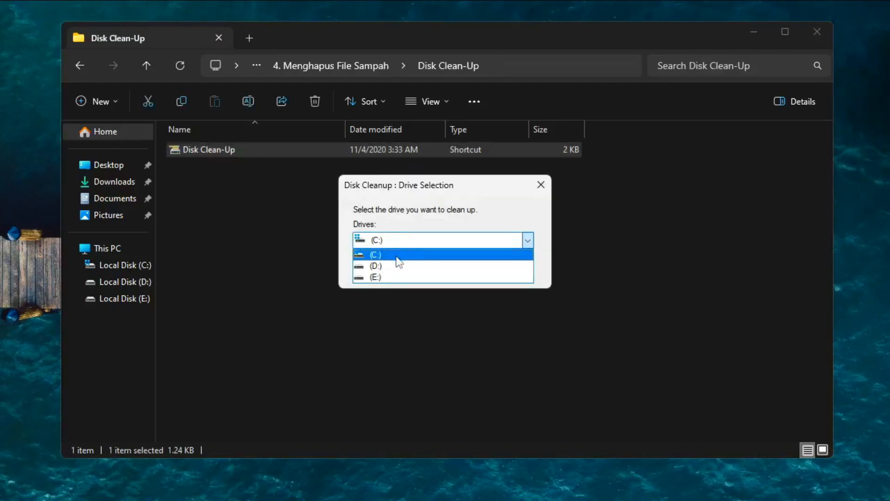
pyautogui.click(396, 257)
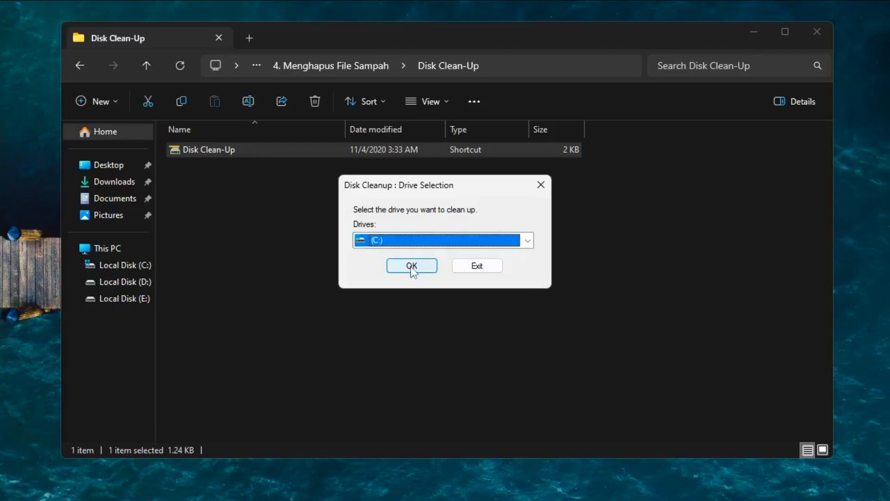
pyautogui.click(411, 266)
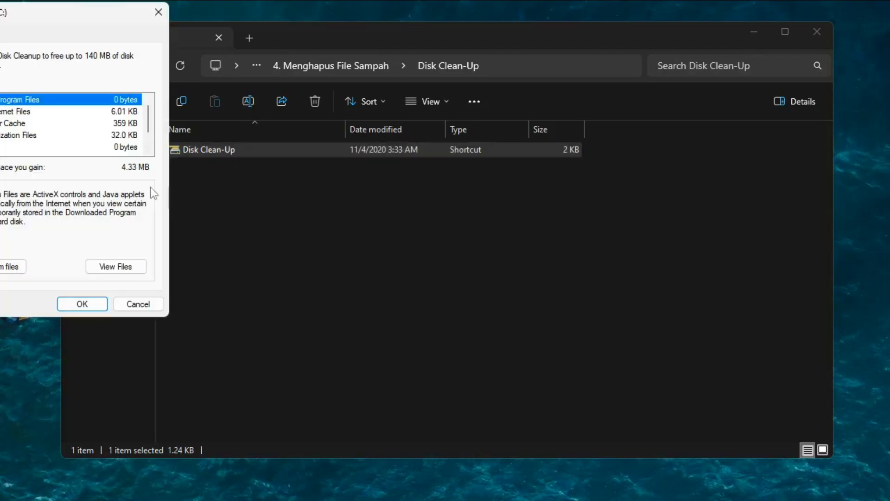
pyautogui.moveTo(12, 17); pyautogui.dragTo(52, 45)
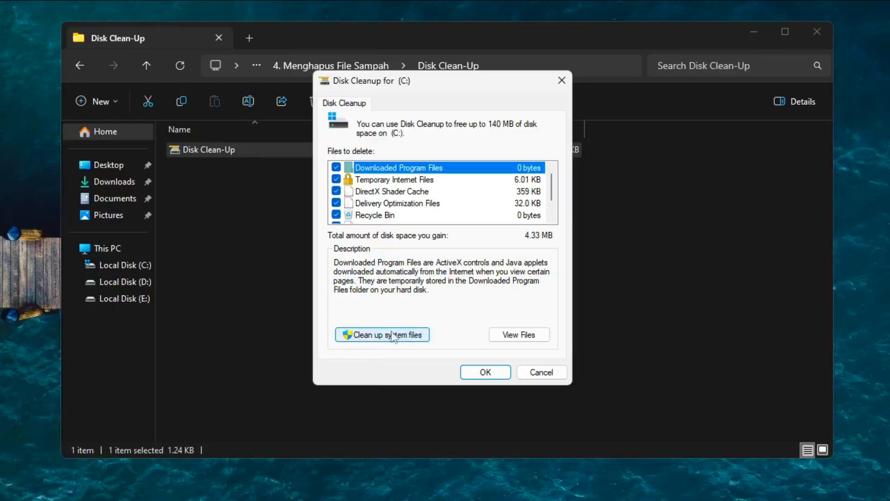
# Rescan drive C: in Disk Cleanup with system files included
pyautogui.click(376, 335)
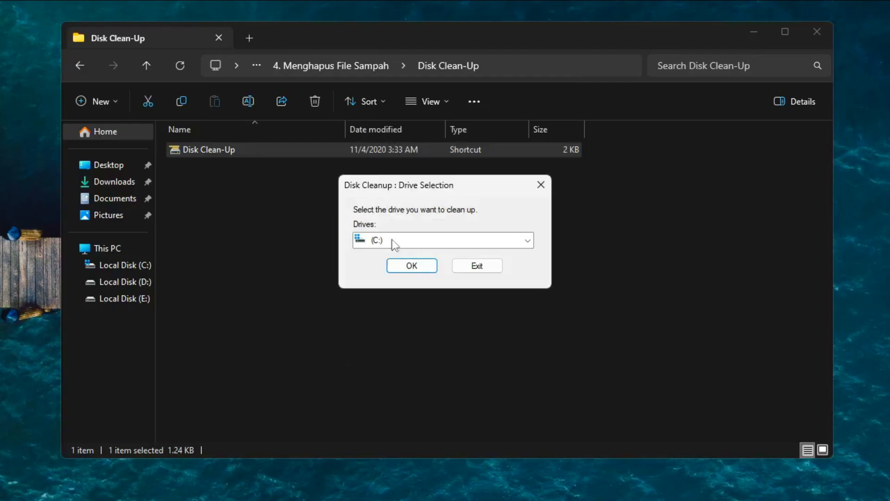
pyautogui.click(402, 267)
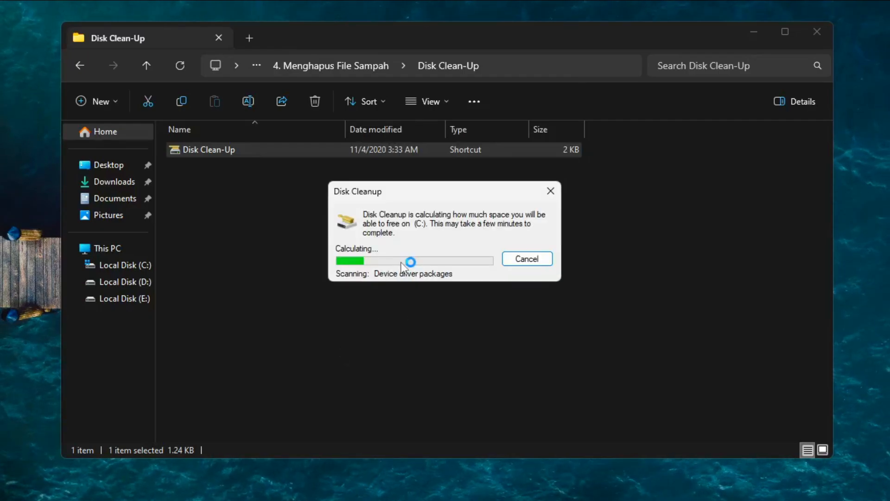
pyautogui.moveTo(66, 29); pyautogui.dragTo(453, 75)
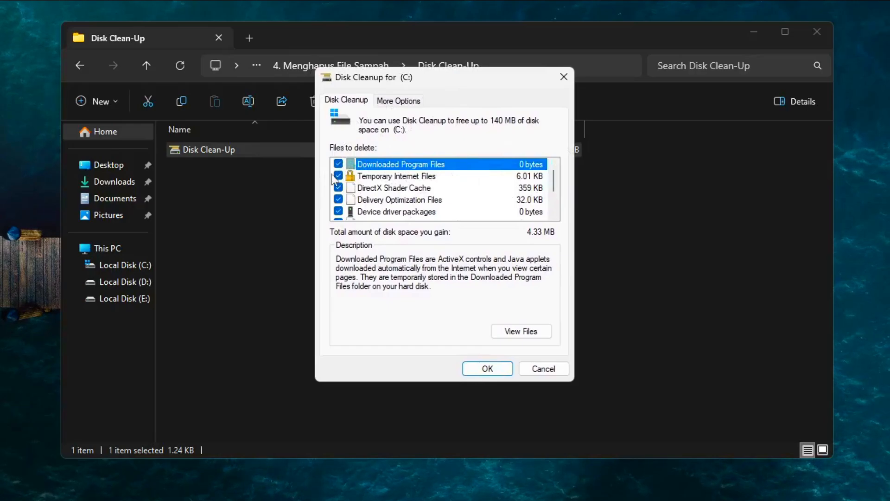
# Review the checked file categories for drive C: and permanently delete those files
pyautogui.scroll(-2, 554, 211)
pyautogui.scroll(2, 554, 210)
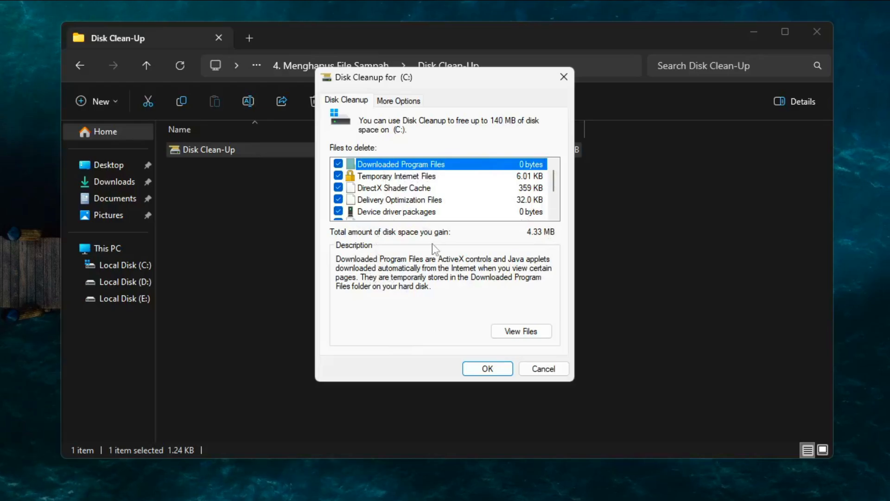
pyautogui.click(498, 369)
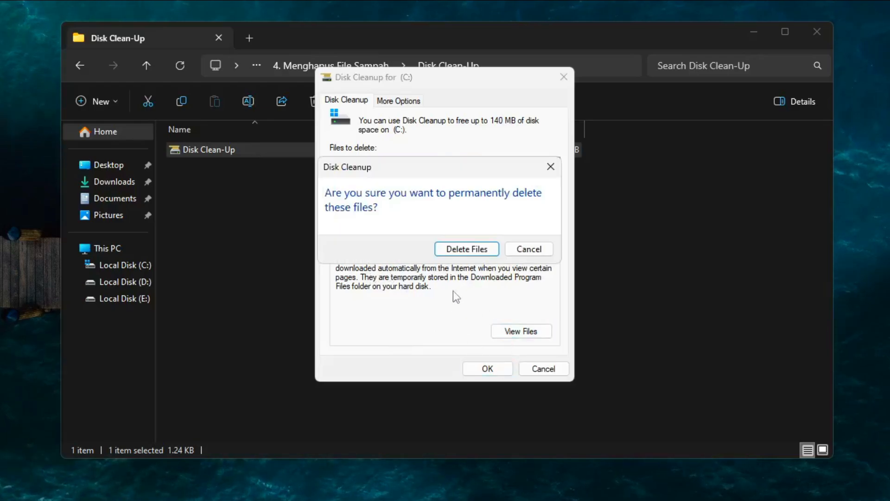
pyautogui.click(473, 248)
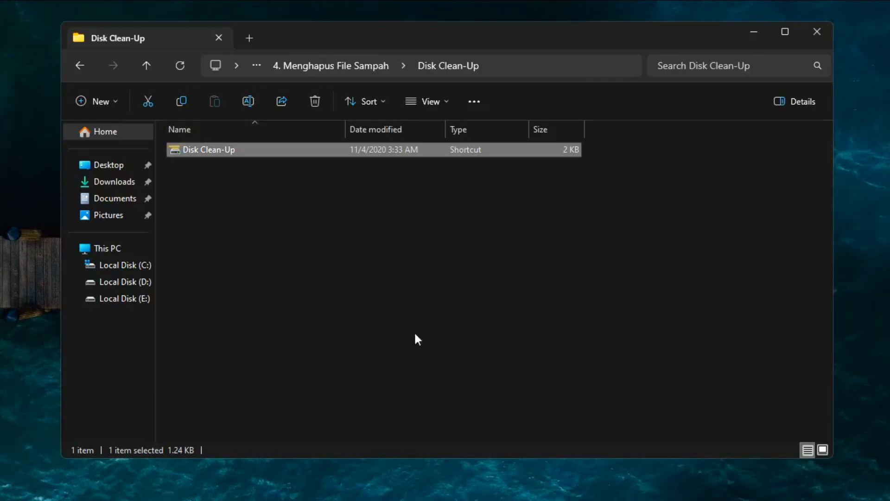
# Go back to the "4. Menghapus File Sampah" folder containing the three cleanup batch files
pyautogui.click(332, 75)
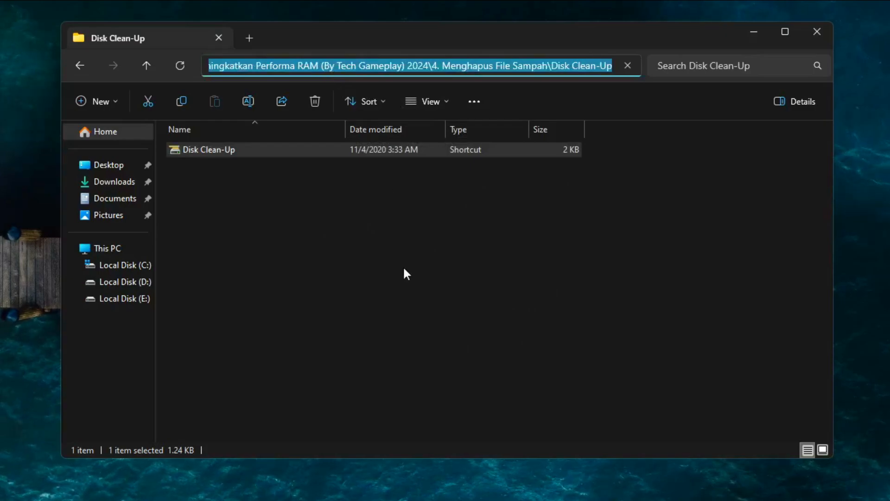
pyautogui.press('Escape')
pyautogui.click(318, 65)
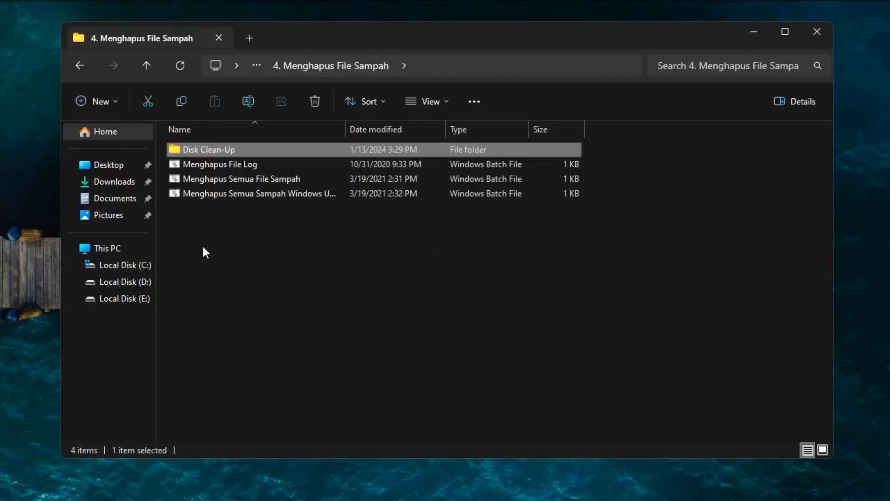
pyautogui.moveTo(203, 247); pyautogui.dragTo(458, 169)
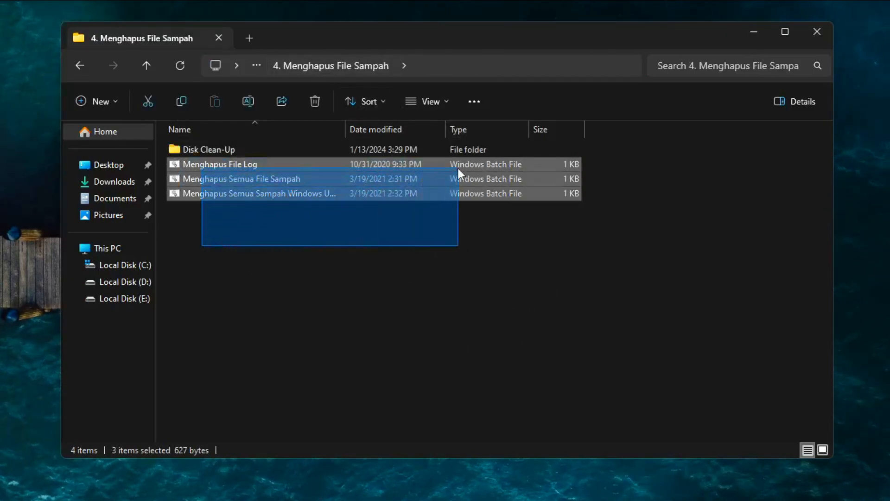
pyautogui.click(422, 254)
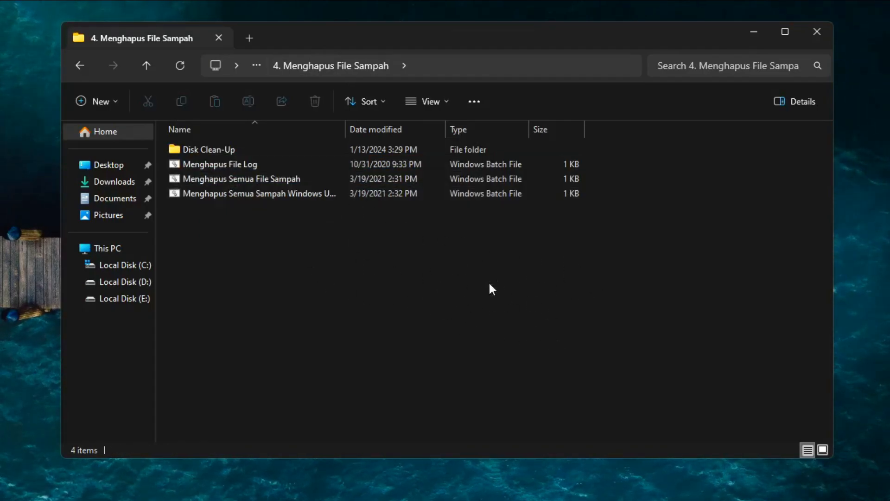
# Run the "Menghapus File Log" batch file as administrator, allow its changes, and close its console when the script ends
pyautogui.rightClick(230, 167)
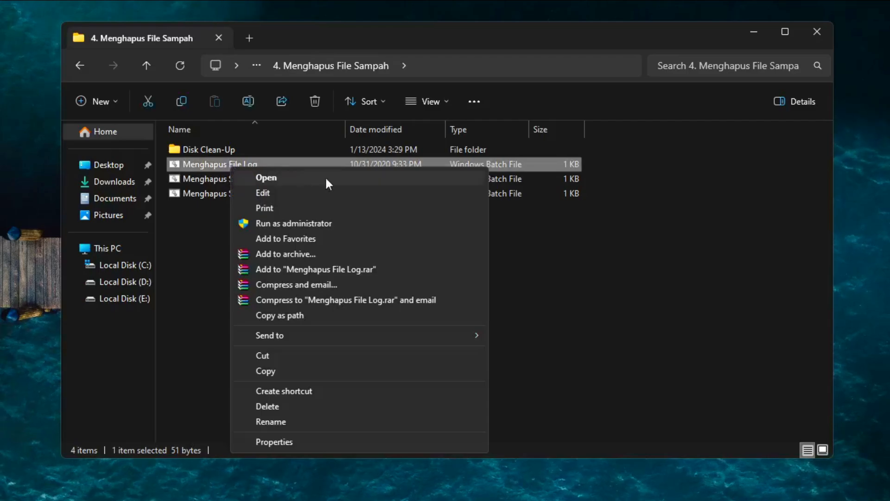
pyautogui.click(336, 223)
pyautogui.click(418, 387)
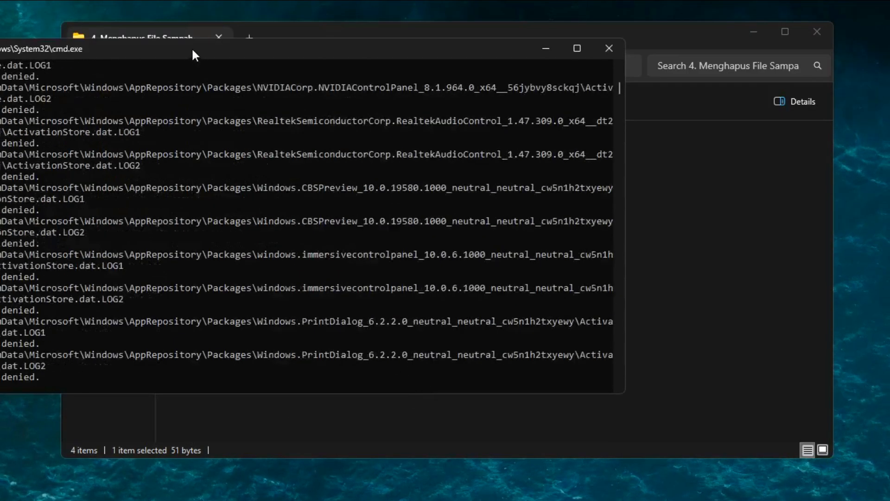
pyautogui.moveTo(191, 47); pyautogui.dragTo(348, 77)
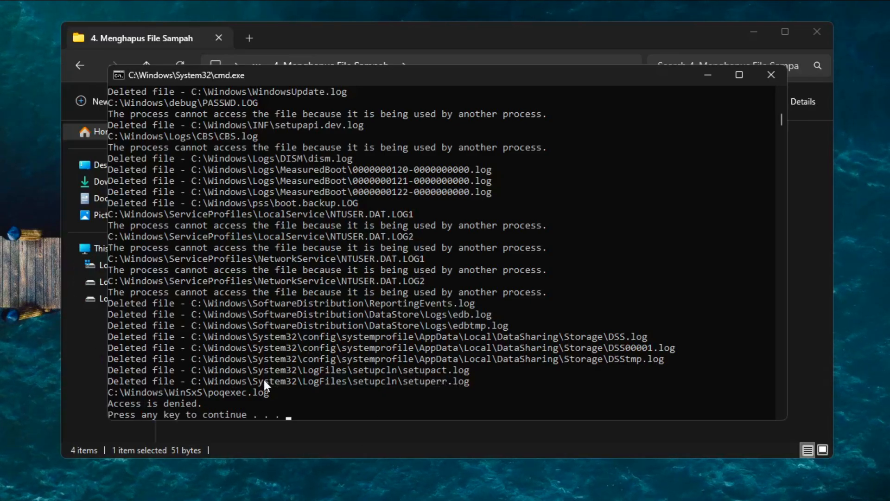
pyautogui.press('Return')
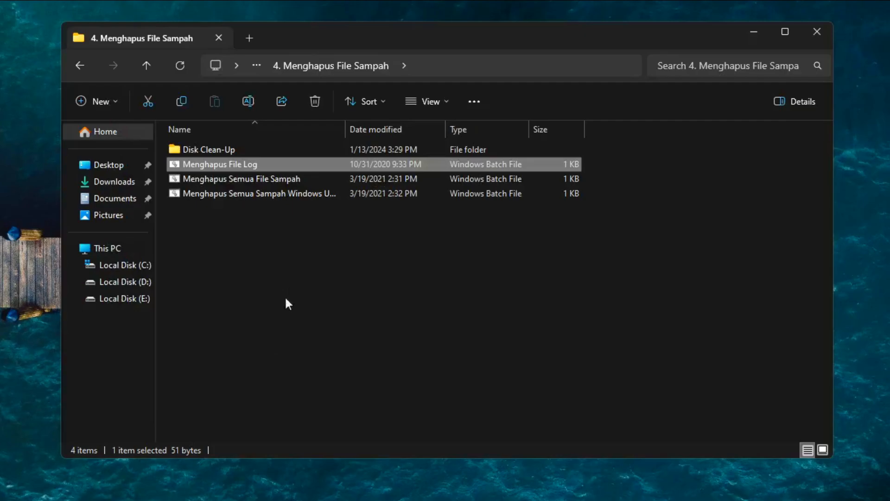
# Run "Menghapus Semua File Sampah" as administrator, allow its changes, and close its console when the script ends
pyautogui.rightClick(276, 179)
pyautogui.click(333, 228)
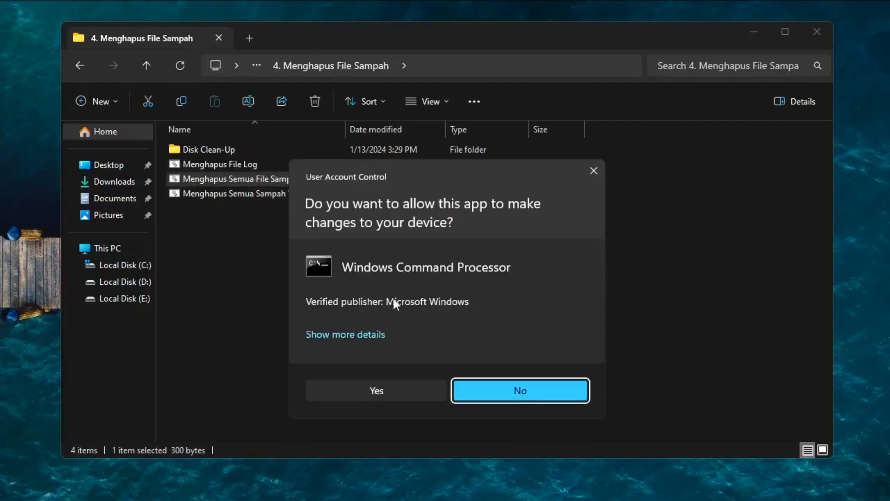
pyautogui.click(391, 389)
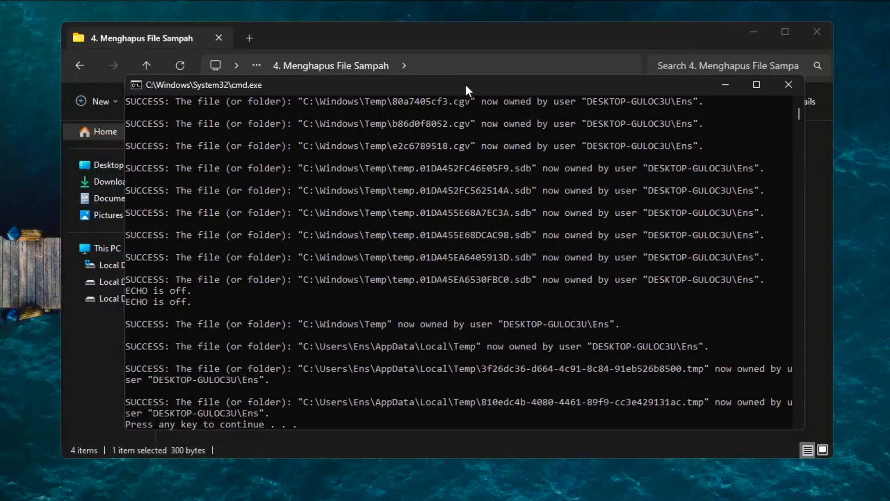
pyautogui.press('Return')
# Run "Menghapus Semua Sampah Windows Updates" as administrator, allow its changes, and close its console when the script ends
pyautogui.rightClick(253, 194)
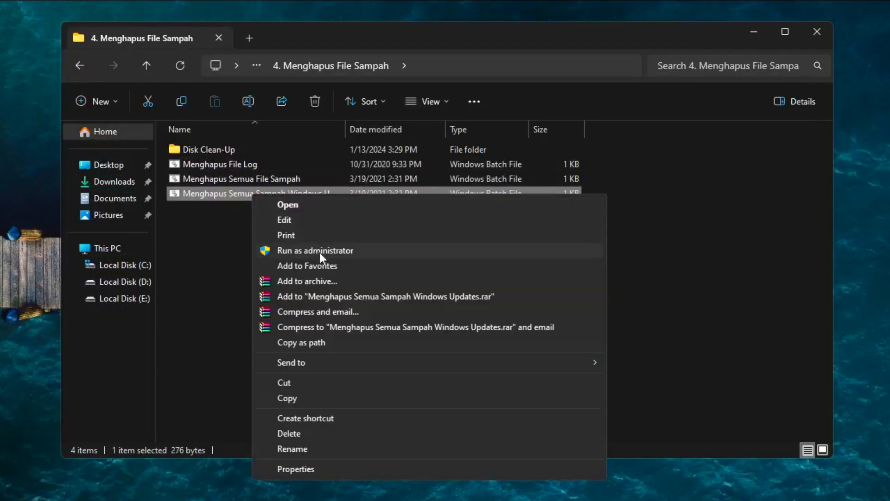
pyautogui.click(319, 252)
pyautogui.click(380, 388)
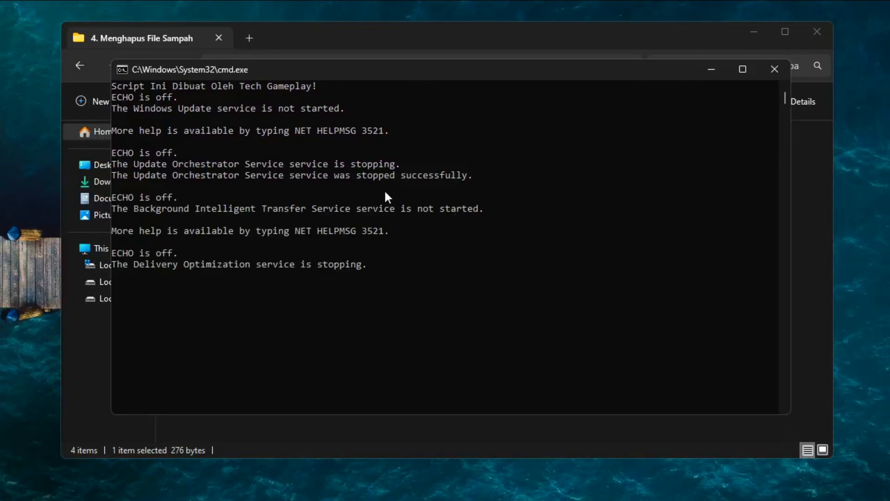
pyautogui.press('space')
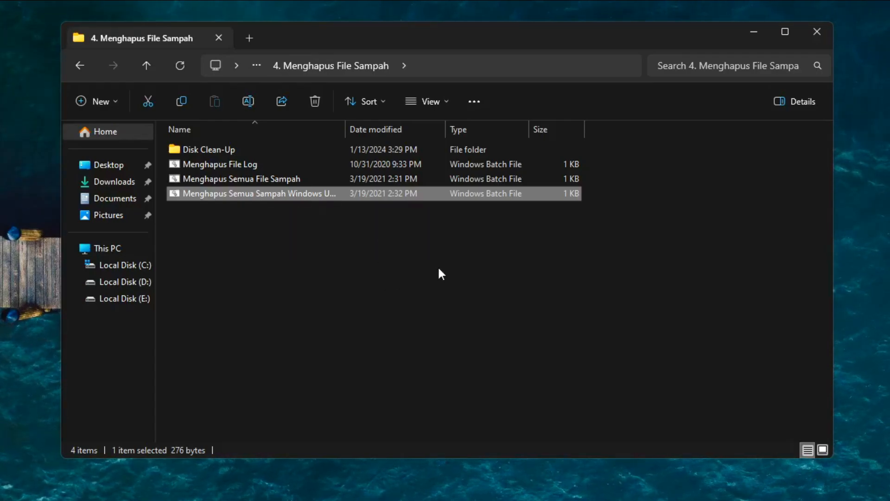
# Return to the main tweak folder and open the "Memory Cleaner" folder inside "5. Program"
pyautogui.click(293, 94)
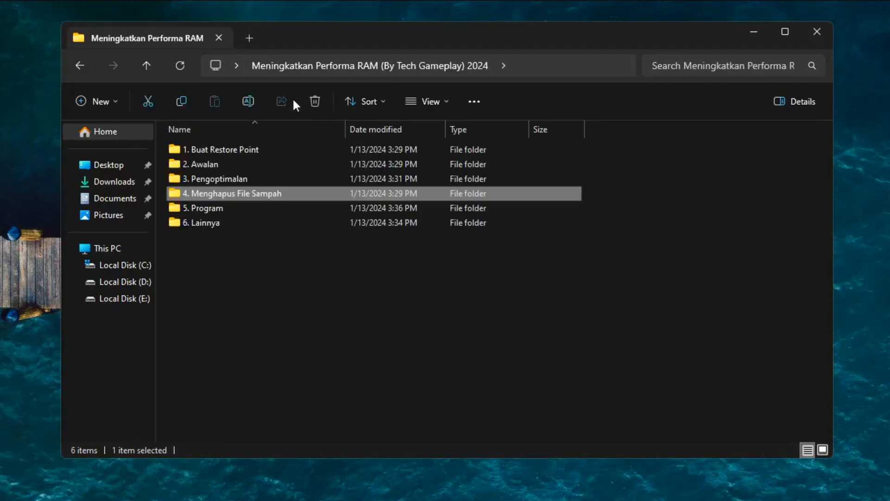
pyautogui.click(409, 350)
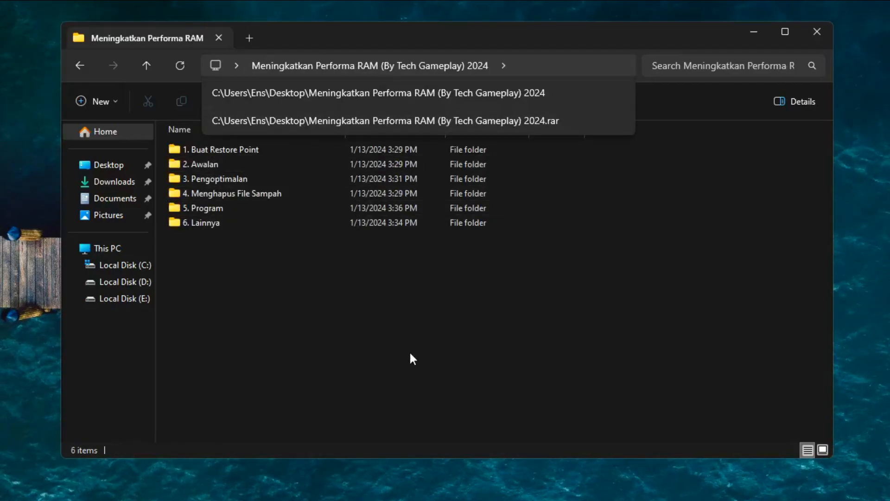
pyautogui.click(574, 64)
pyautogui.click(647, 205)
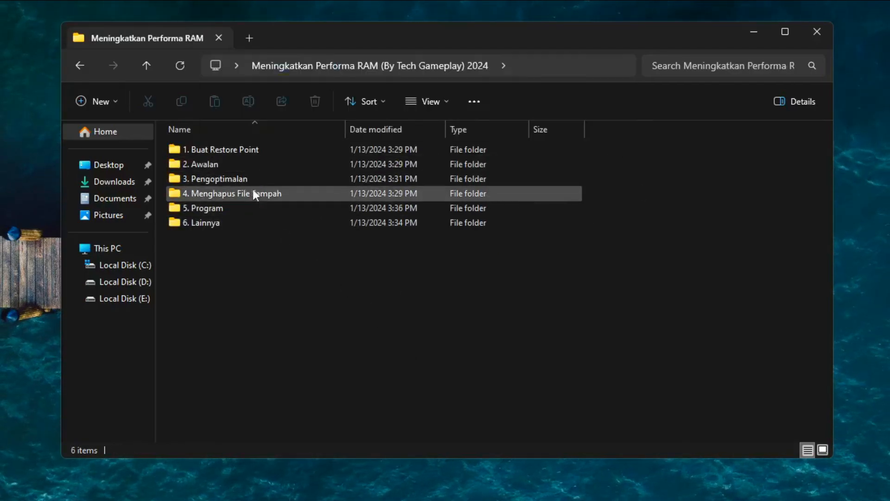
pyautogui.click(219, 212)
pyautogui.doubleClick(219, 213)
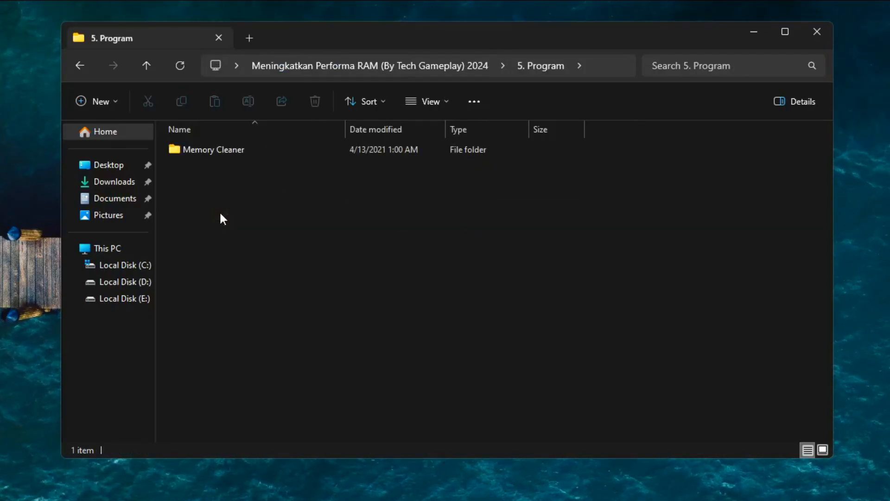
pyautogui.doubleClick(224, 156)
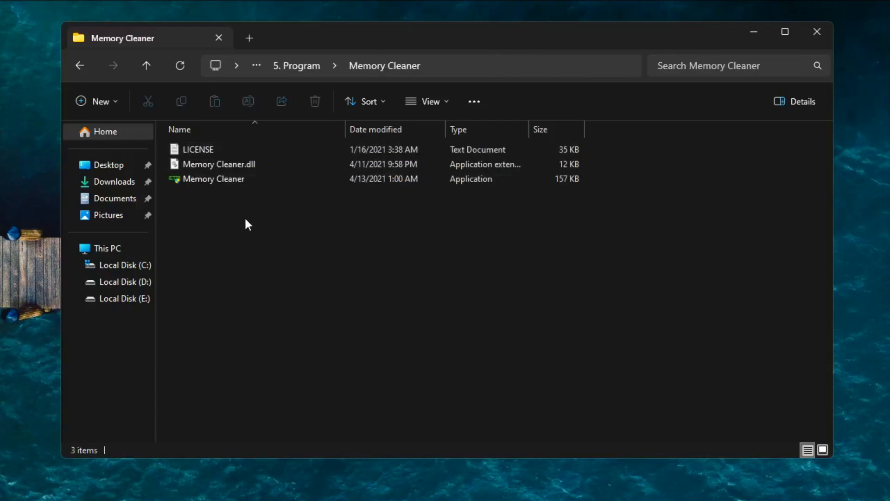
# Run the Memory Cleaner application as administrator and allow it to make changes
pyautogui.rightClick(214, 182)
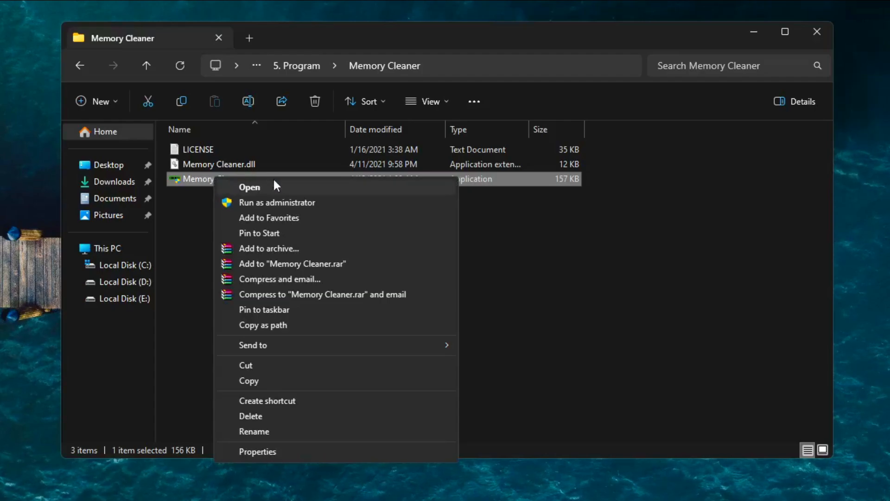
pyautogui.click(297, 203)
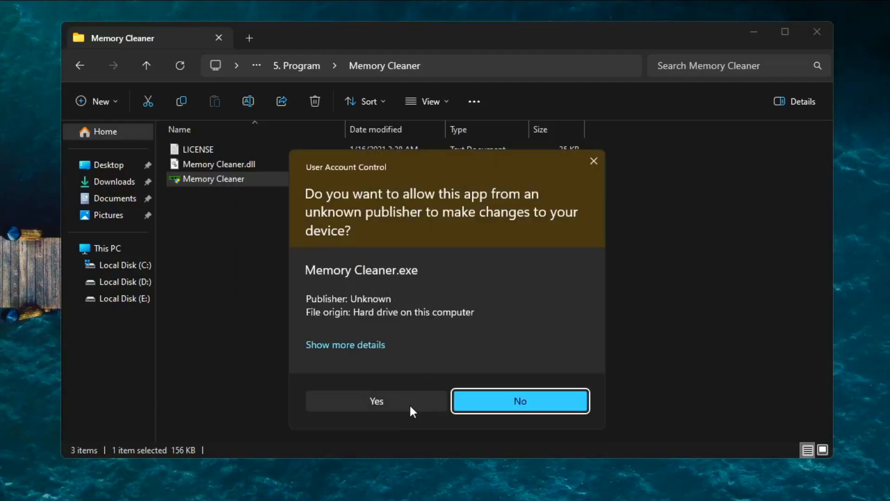
pyautogui.click(409, 403)
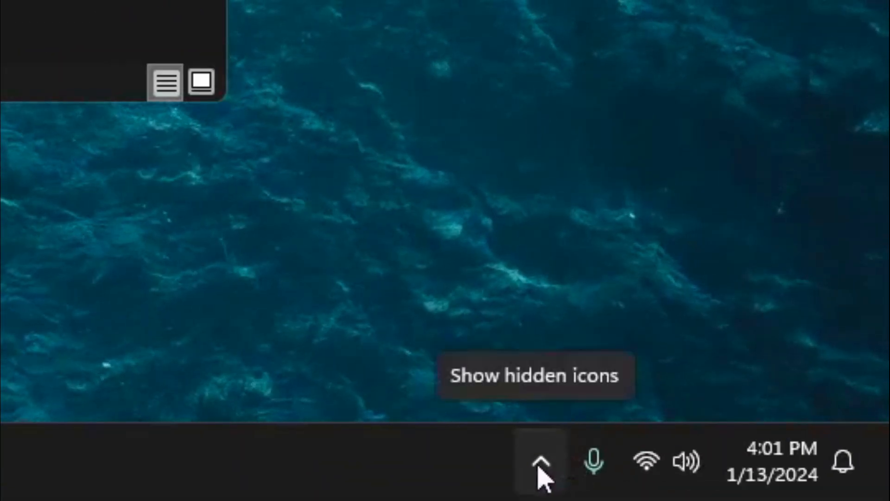
# Bring up the Memory Cleaner window from the hidden tray icons and clean the memory
pyautogui.click(541, 464)
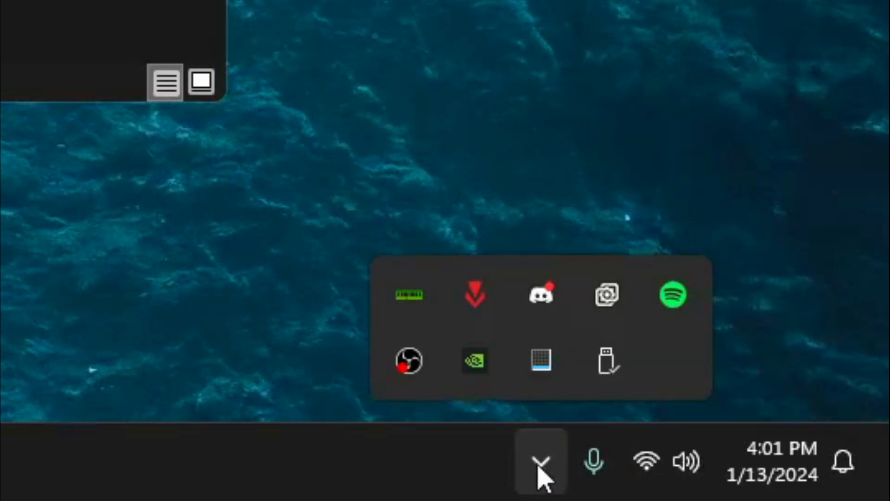
pyautogui.click(416, 300)
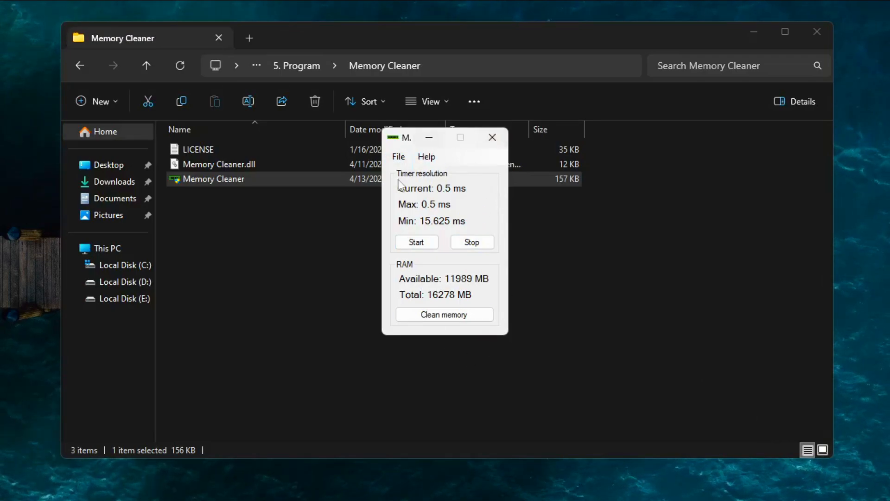
pyautogui.click(459, 317)
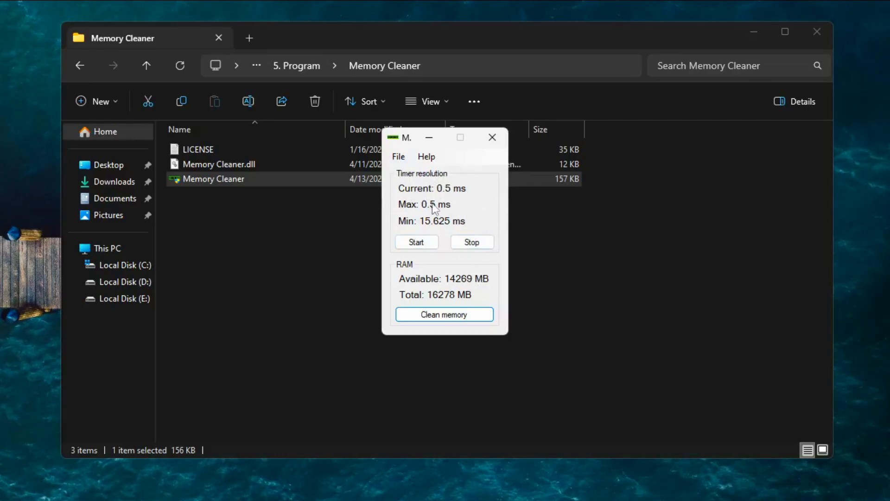
# In Memory Cleaner's settings, set the desired timer resolution to 5000 and the timer polling interval to 10 sec
pyautogui.click(401, 160)
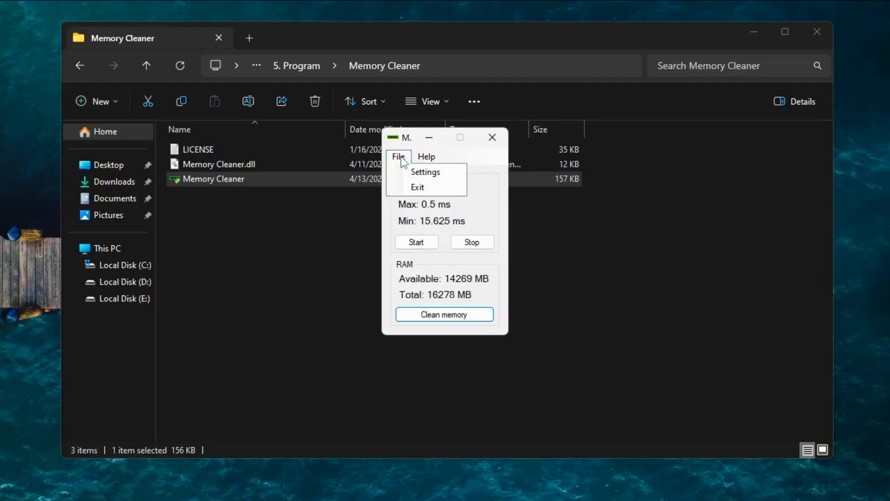
pyautogui.click(424, 173)
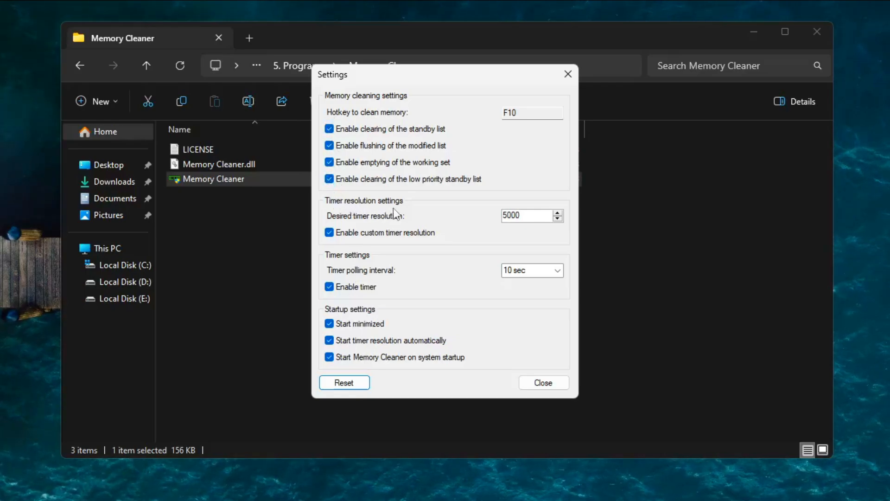
pyautogui.doubleClick(526, 214)
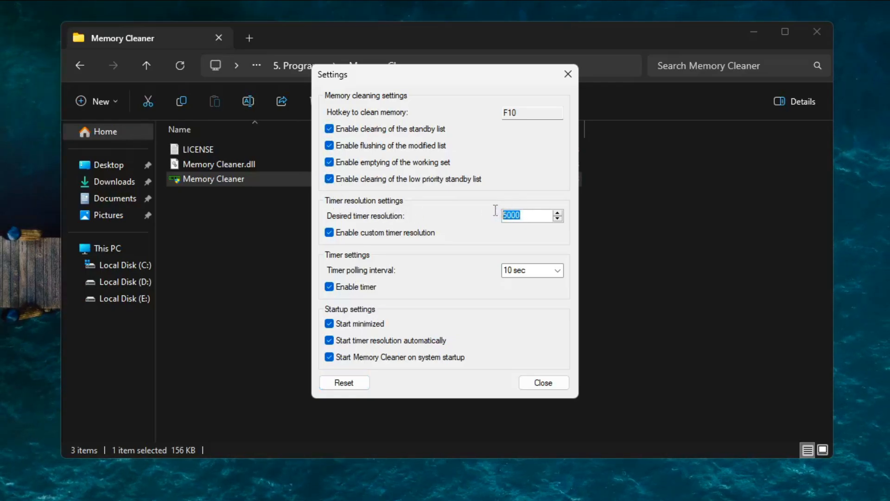
pyautogui.write('5000')
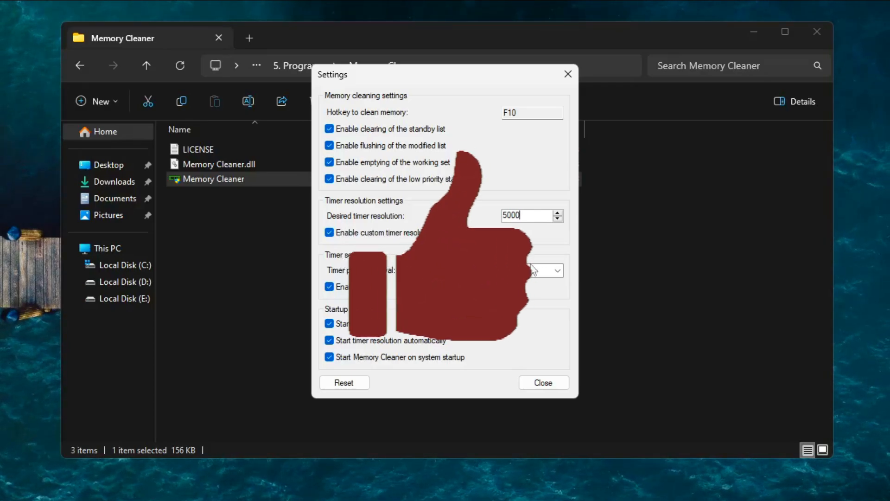
pyautogui.click(557, 271)
pyautogui.click(513, 319)
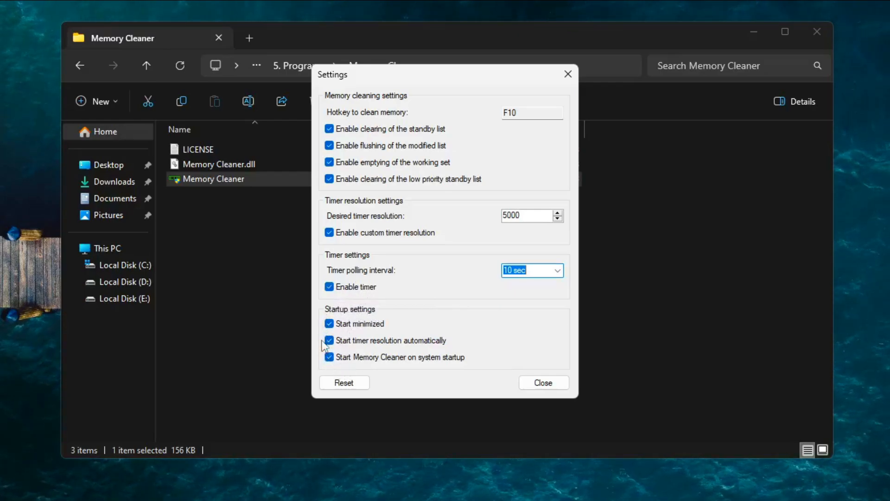
pyautogui.click(543, 383)
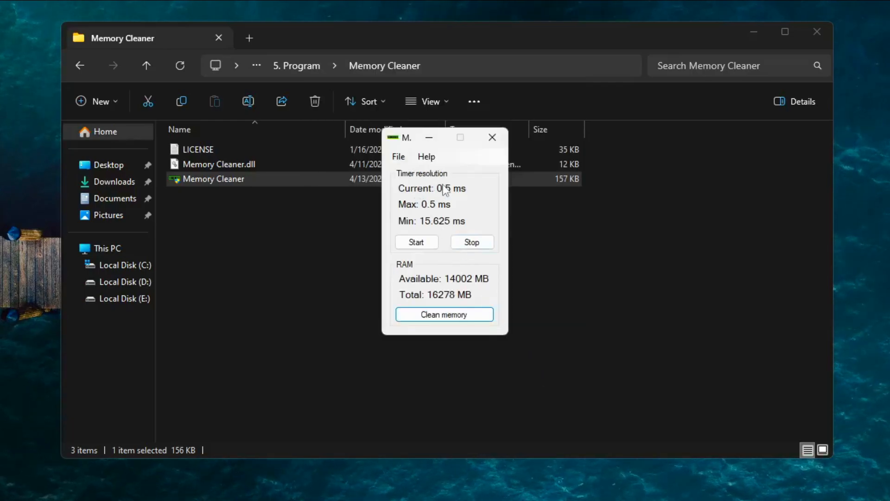
# Start the timer resolution in Memory Cleaner and minimize its window
pyautogui.click(431, 244)
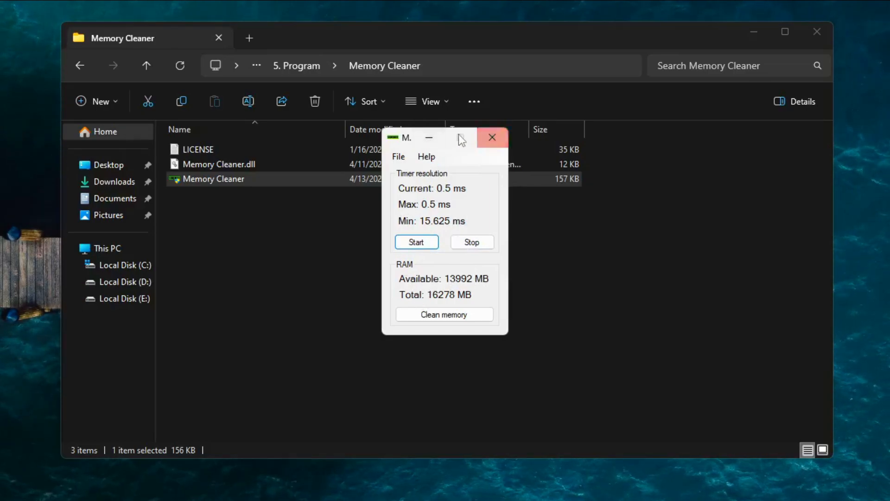
pyautogui.click(428, 139)
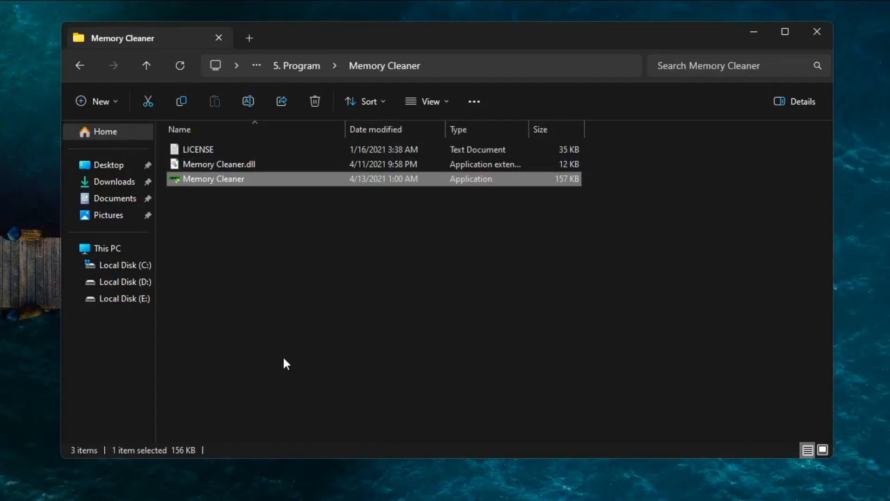
# Return to the main tweak folder and open "1. Mematikan Kompresi Memori" inside "6. Lainnya"
pyautogui.click(304, 64)
pyautogui.click(301, 65)
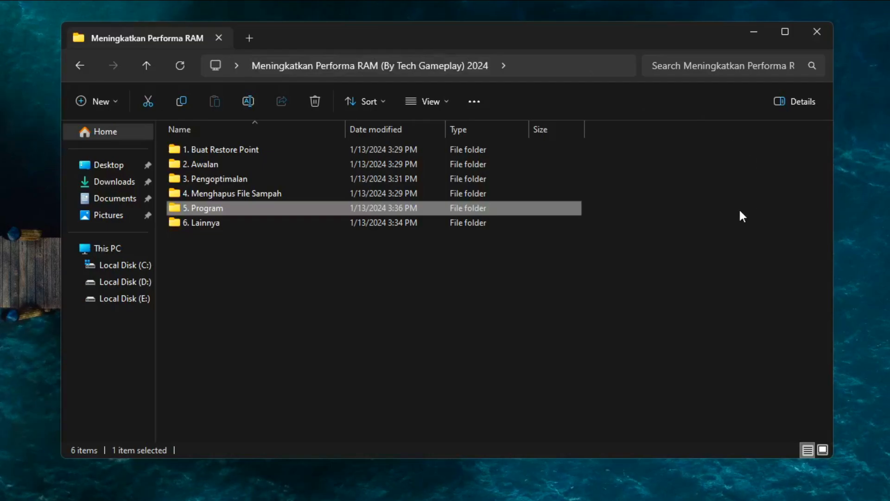
pyautogui.doubleClick(194, 224)
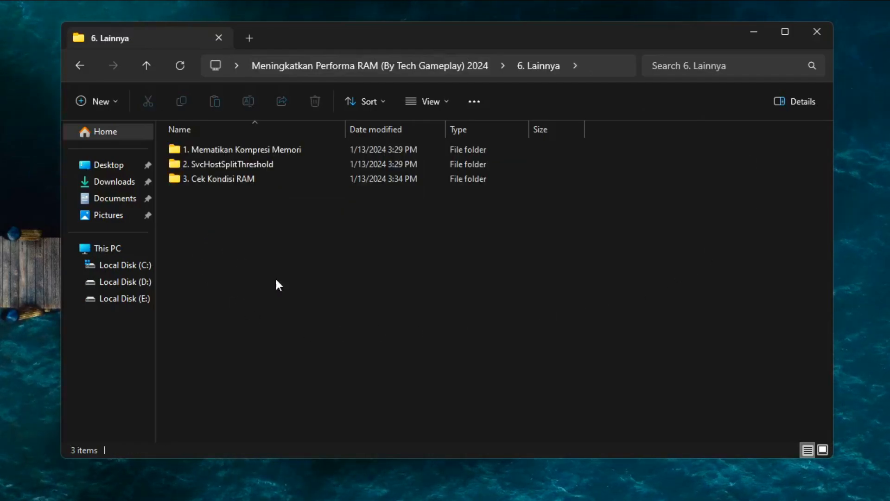
pyautogui.doubleClick(296, 151)
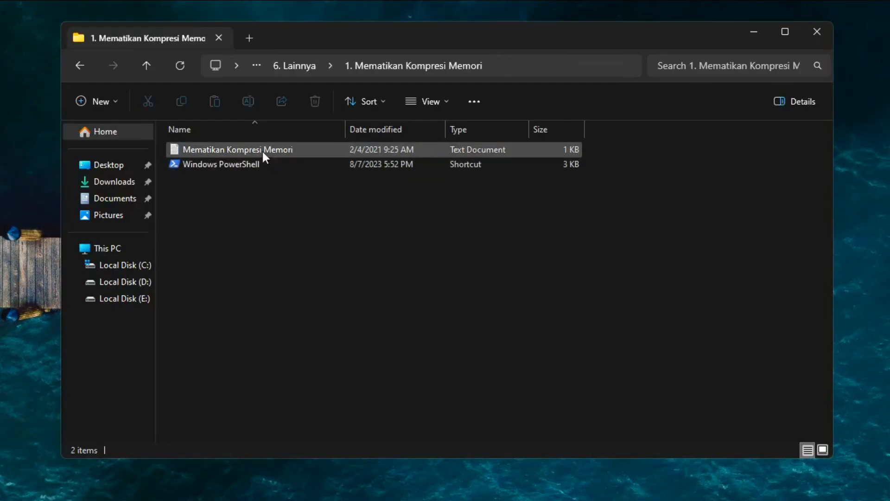
# Open the "Mematikan Kompresi Memori" text document, copy the command "Disable-MMAgent -mc" from it, and close the document
pyautogui.doubleClick(280, 149)
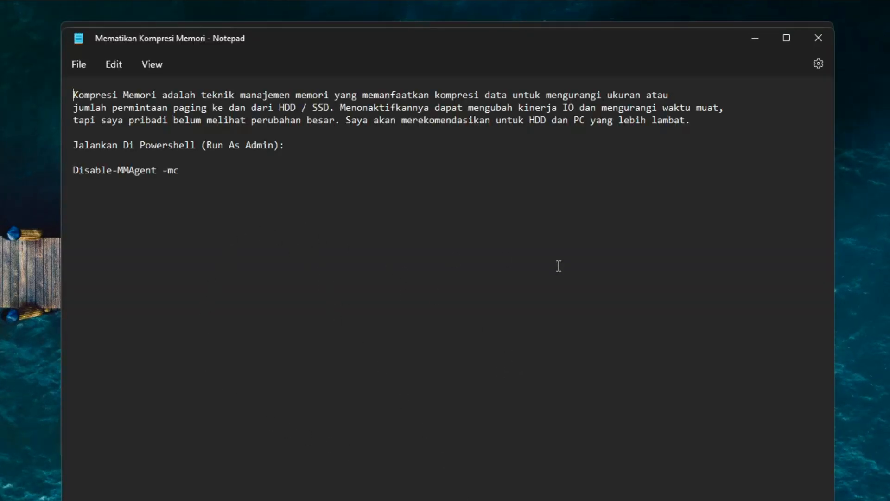
pyautogui.moveTo(612, 109); pyautogui.dragTo(284, 98)
pyautogui.click(162, 107)
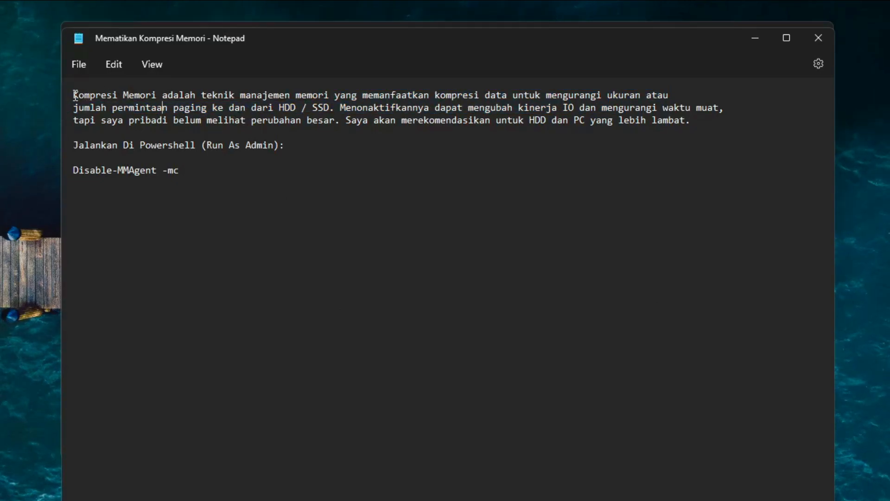
pyautogui.moveTo(74, 95); pyautogui.dragTo(706, 116)
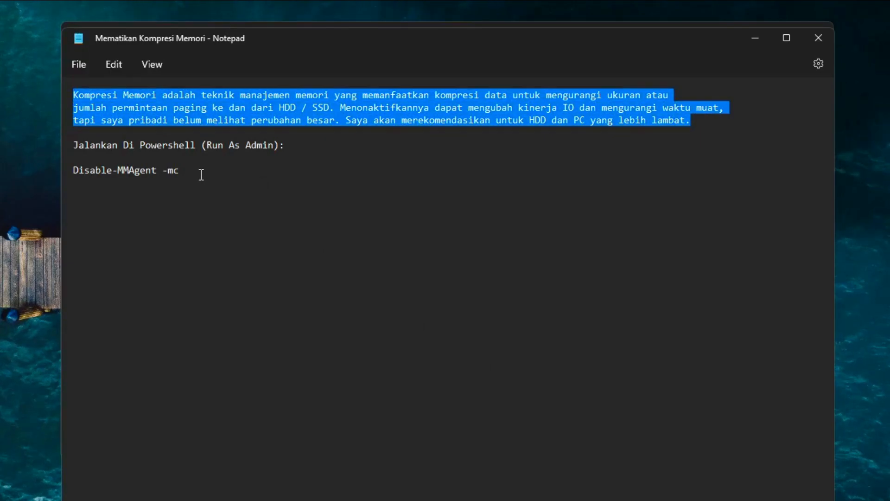
pyautogui.moveTo(202, 172); pyautogui.dragTo(74, 168)
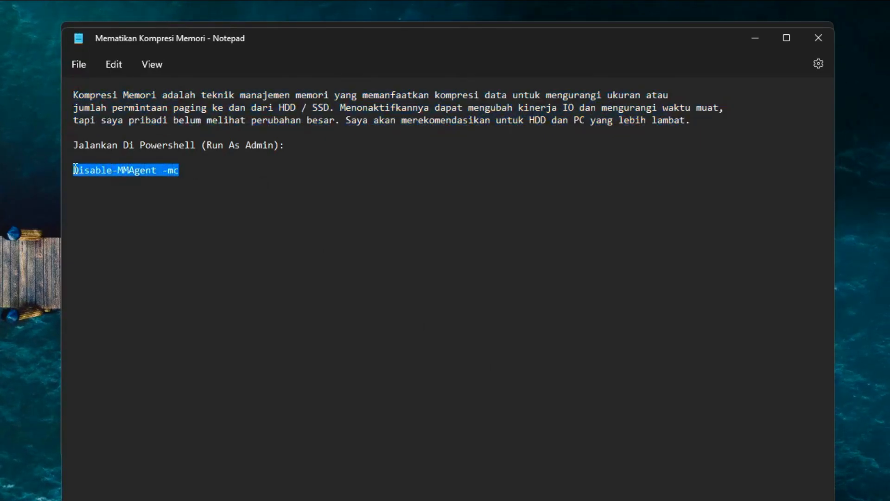
pyautogui.rightClick(101, 173)
pyautogui.click(139, 246)
pyautogui.click(818, 38)
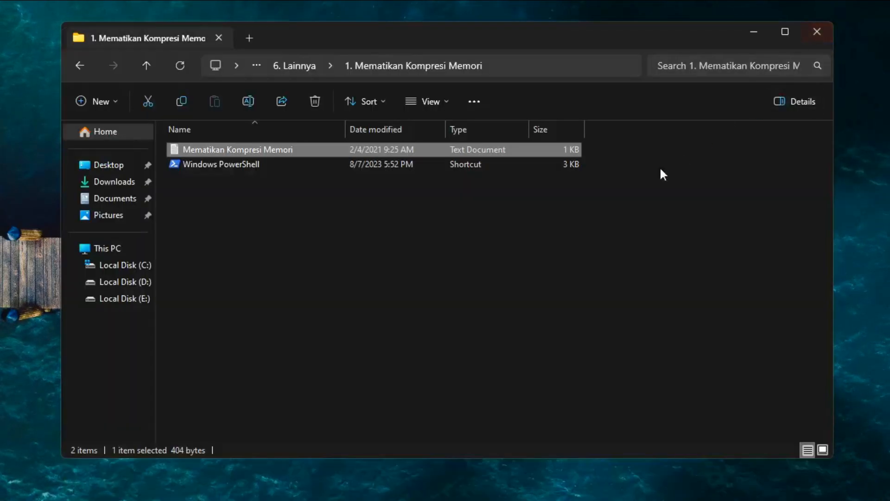
# Run the Windows PowerShell shortcut as administrator, allow its changes, and execute the copied command "Disable-MMAgent -mc"
pyautogui.click(345, 227)
pyautogui.rightClick(240, 166)
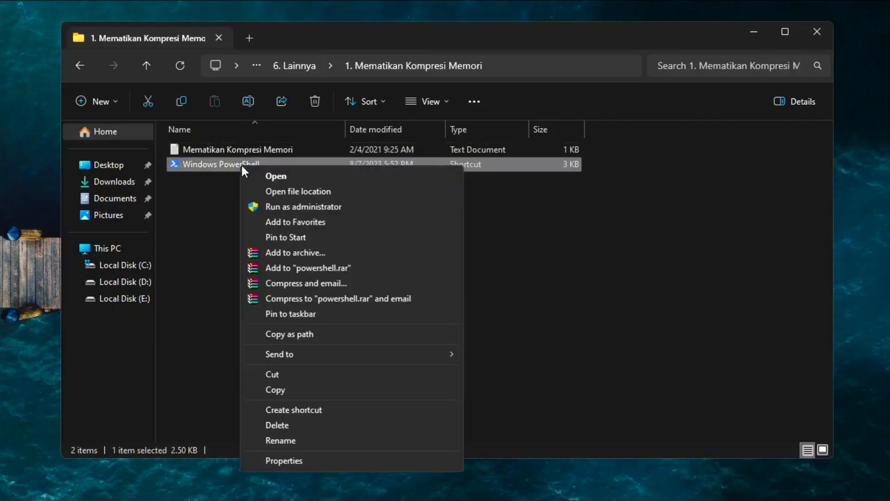
pyautogui.click(305, 207)
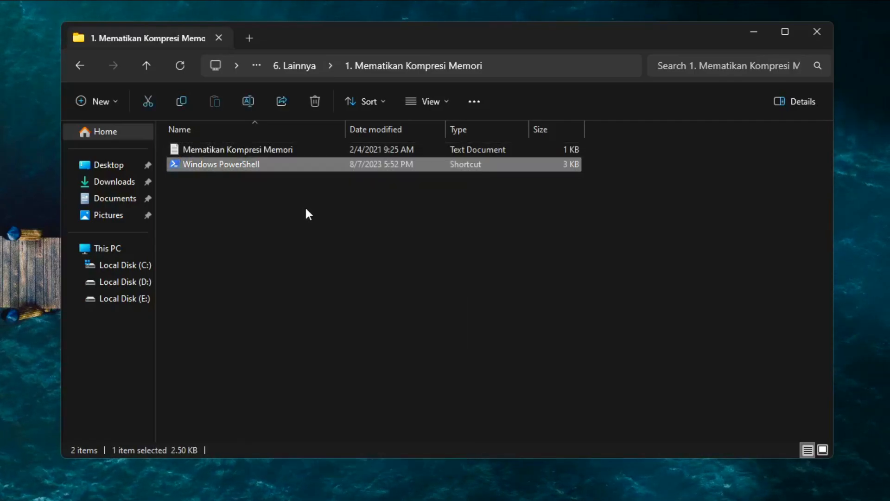
pyautogui.click(413, 391)
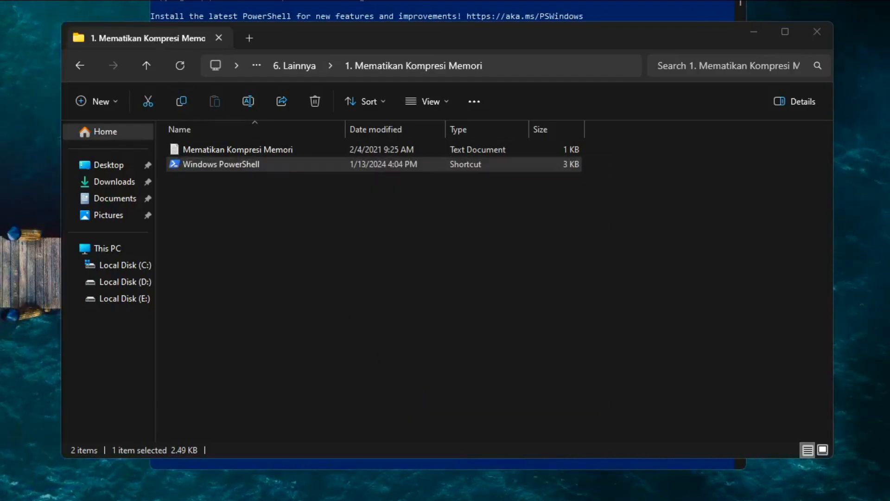
pyautogui.click(753, 32)
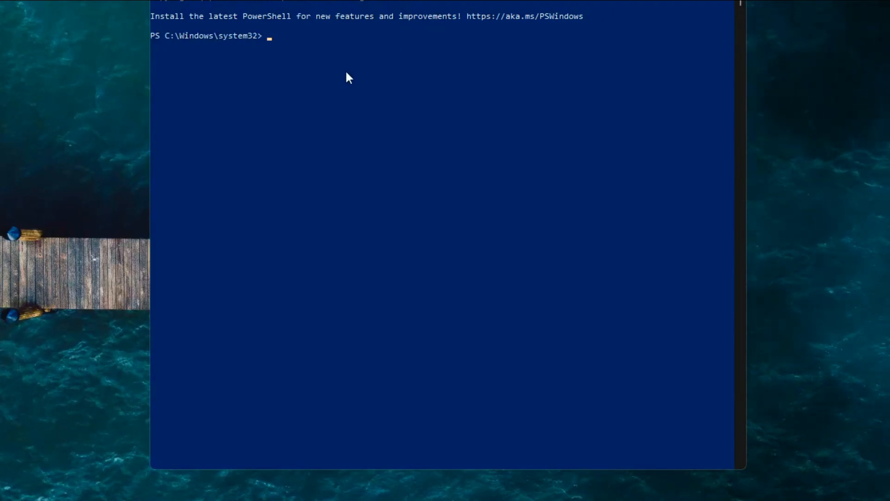
pyautogui.hotkey('ctrl', 'v')
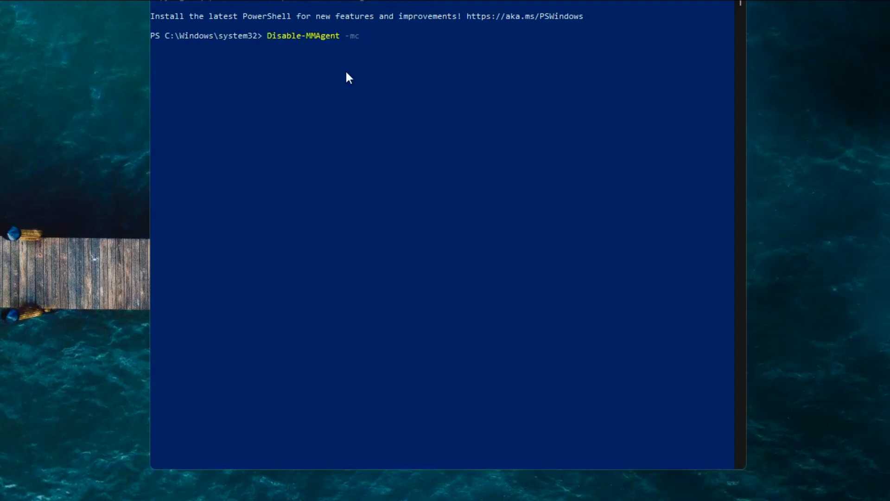
pyautogui.press('Return')
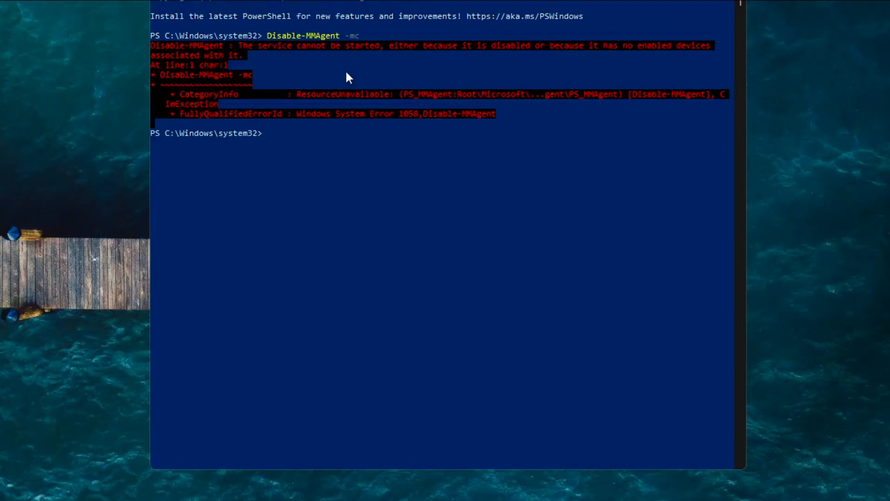
# Run the "MMAgent" command in PowerShell and check the MemoryCompression value
pyautogui.write('MMA')
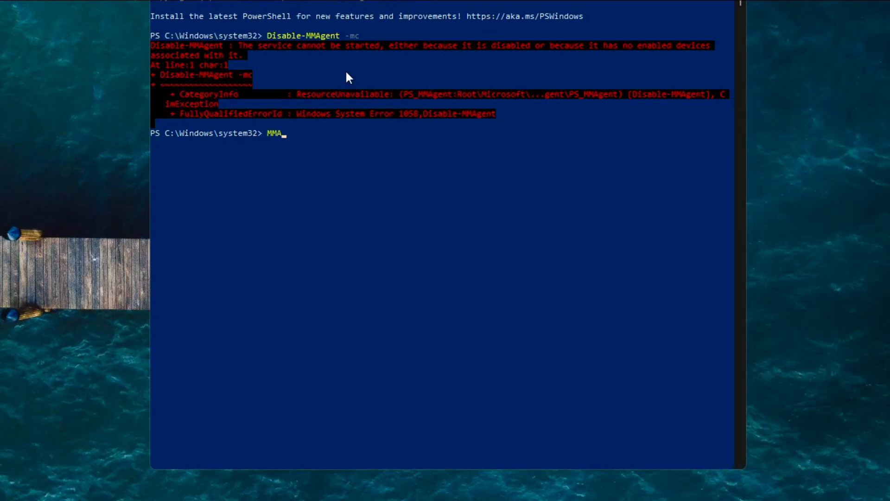
pyautogui.write('gent')
pyautogui.press('Return')
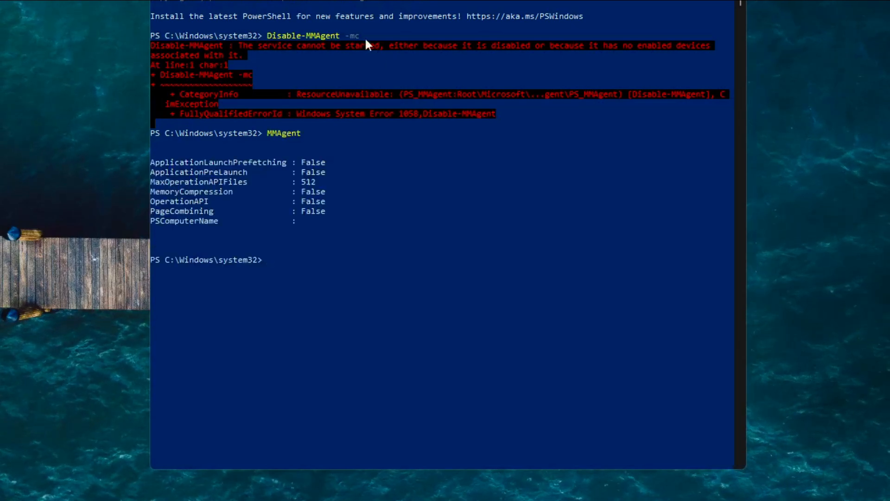
pyautogui.moveTo(152, 191); pyautogui.dragTo(231, 193)
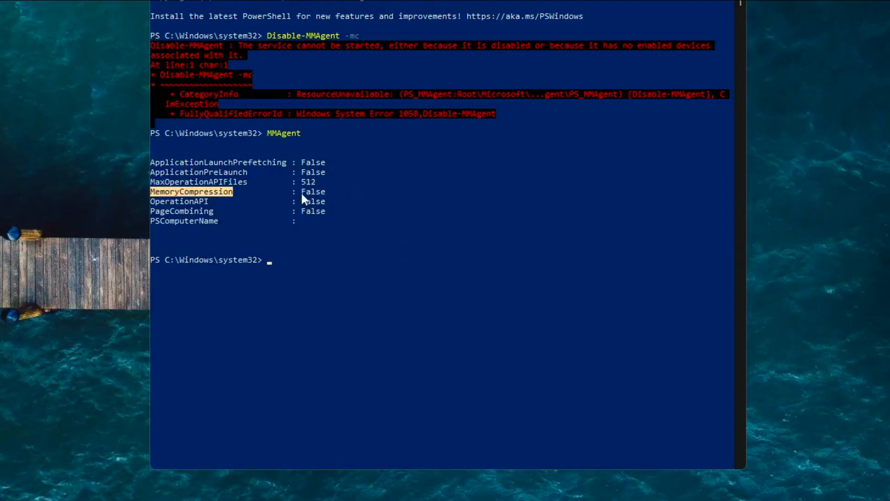
pyautogui.moveTo(301, 191); pyautogui.dragTo(325, 192)
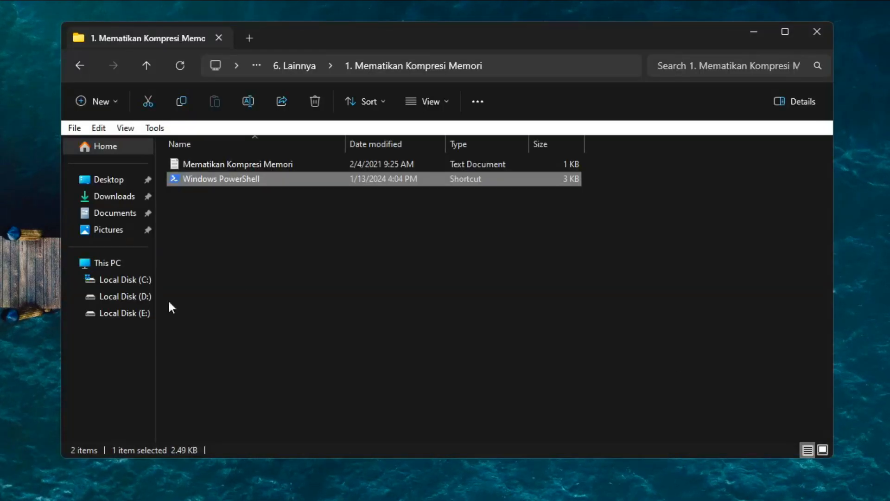
# Go back to the "6. Lainnya" folder and open "2. SvcHostSplitThreshold"
pyautogui.click(324, 268)
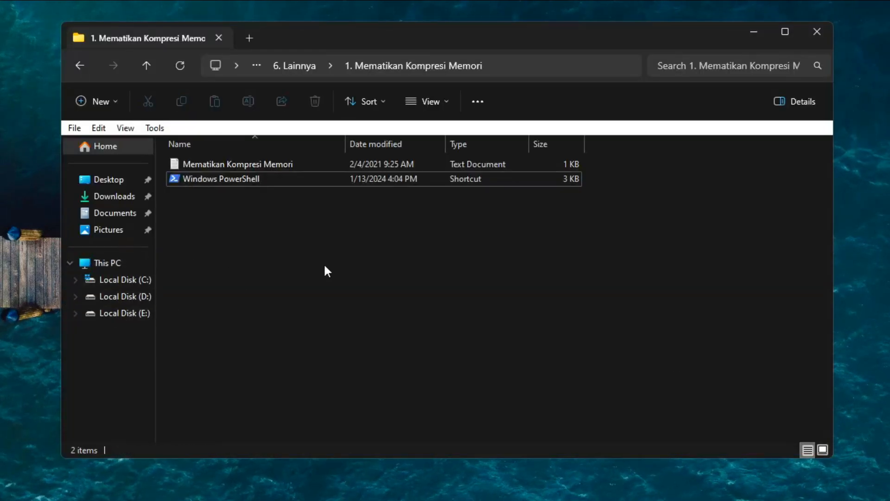
pyautogui.click(311, 66)
pyautogui.click(374, 284)
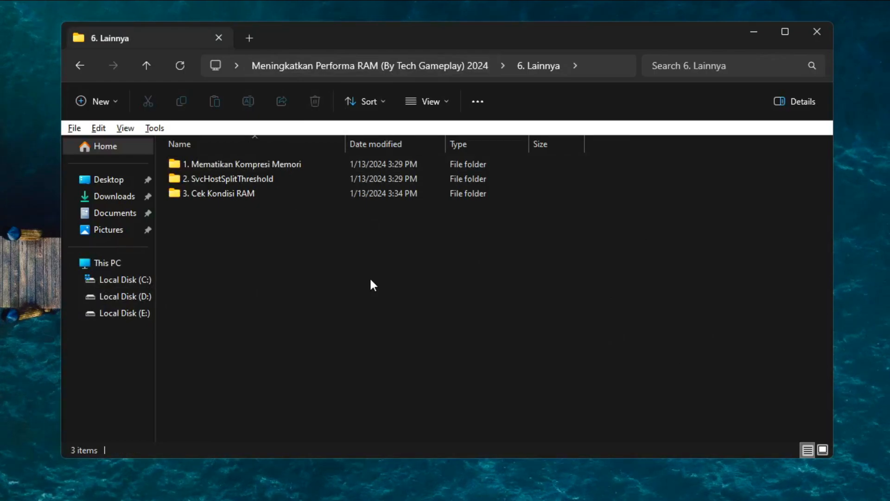
pyautogui.hotkey('alt', 'd')
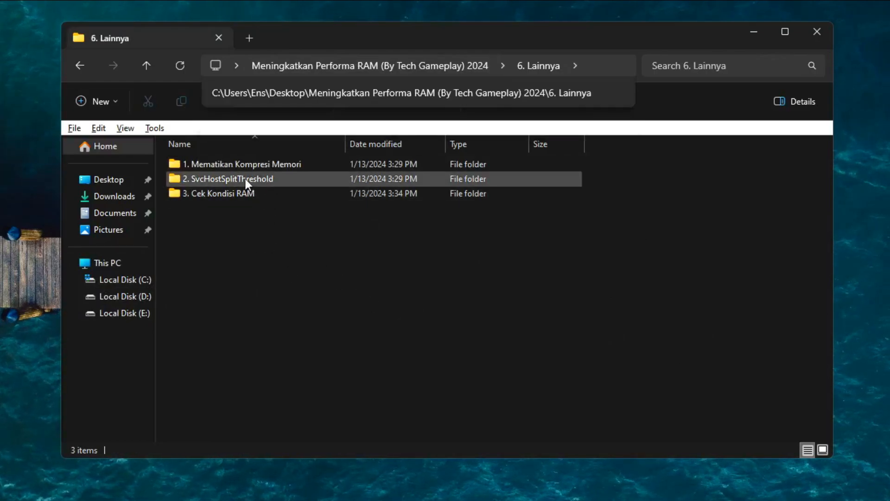
pyautogui.moveTo(244, 179)
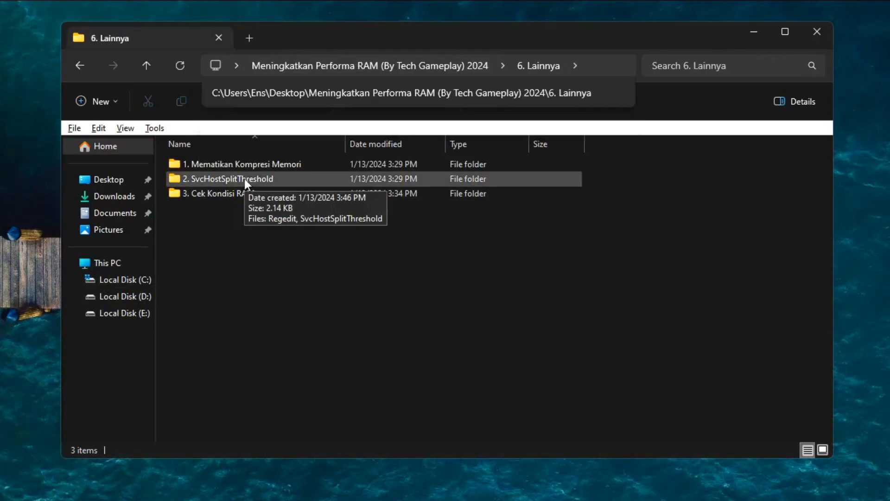
pyautogui.doubleClick(277, 177)
pyautogui.click(688, 230)
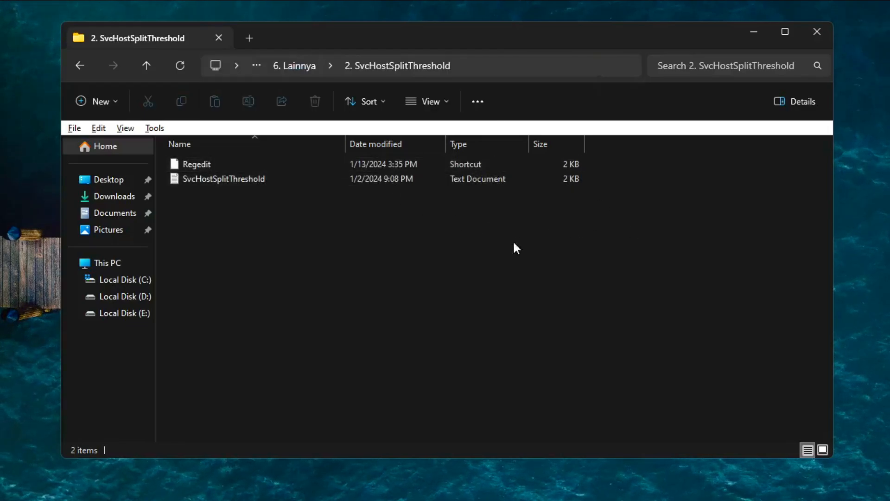
# Open the SvcHostSplitThreshold text document and copy the path "HKEY_LOCAL_MACHINE\SYSTEM\CurrentControlSet\Control" from it
pyautogui.doubleClick(234, 184)
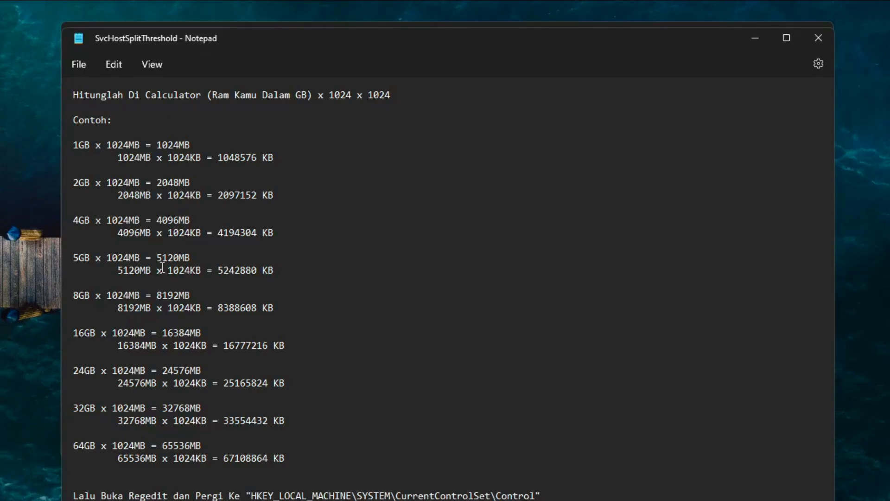
pyautogui.scroll(-1, 355, 390)
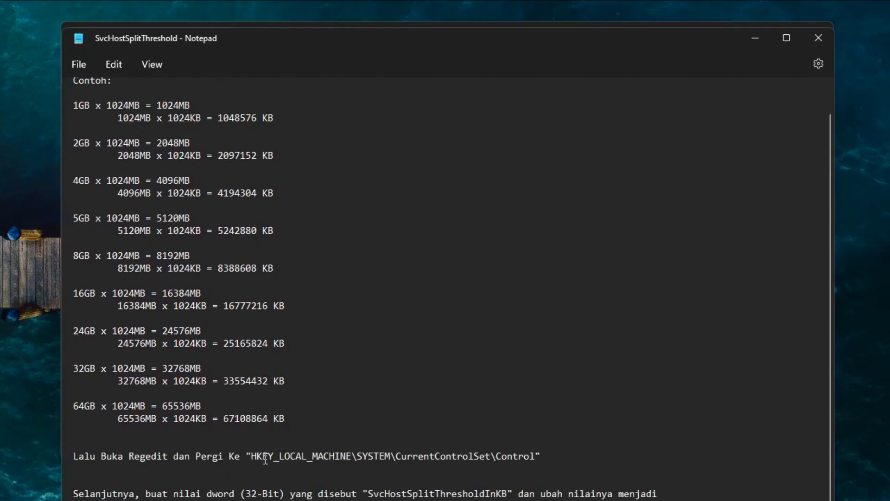
pyautogui.moveTo(69, 458); pyautogui.dragTo(551, 458)
pyautogui.click(551, 459)
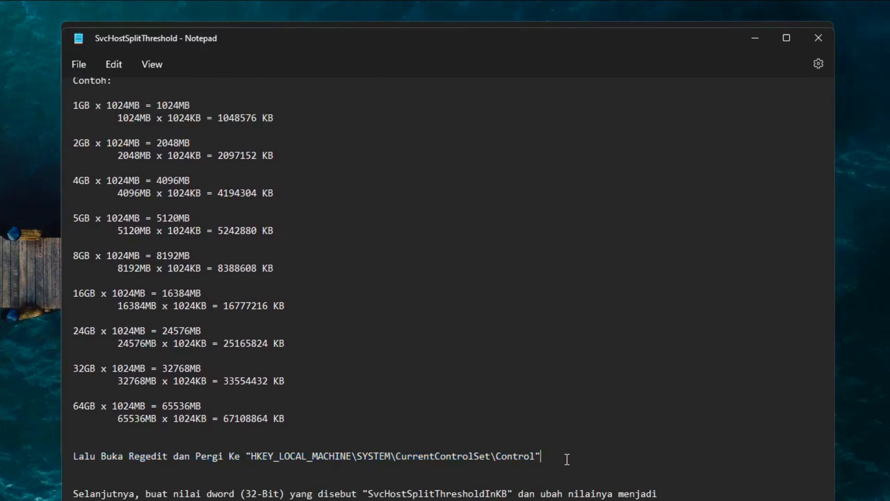
pyautogui.moveTo(255, 456); pyautogui.dragTo(537, 459)
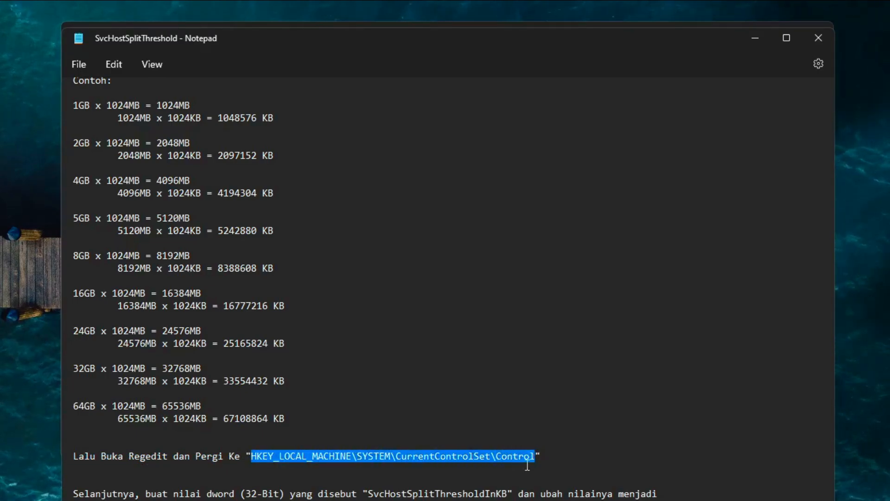
pyautogui.rightClick(471, 455)
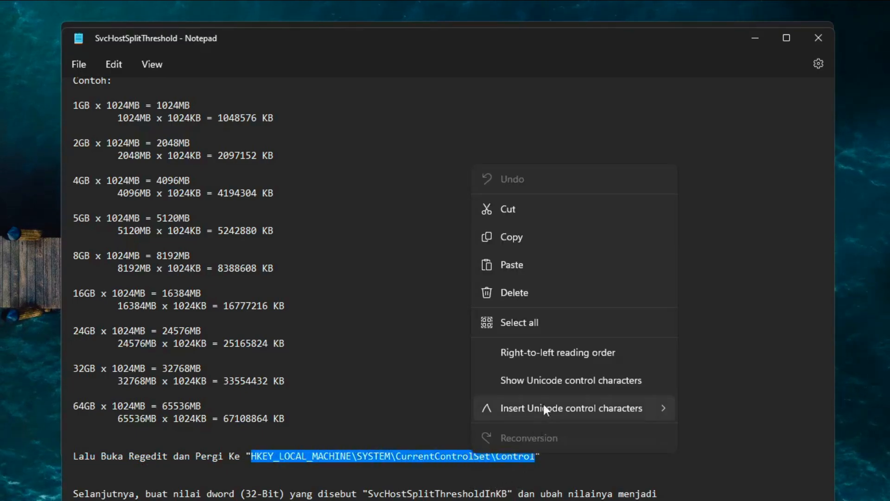
pyautogui.click(569, 237)
# Run the Regedit shortcut in the "2. SvcHostSplitThreshold" folder as administrator and allow its changes
pyautogui.hotkey('alt', 'Tab')
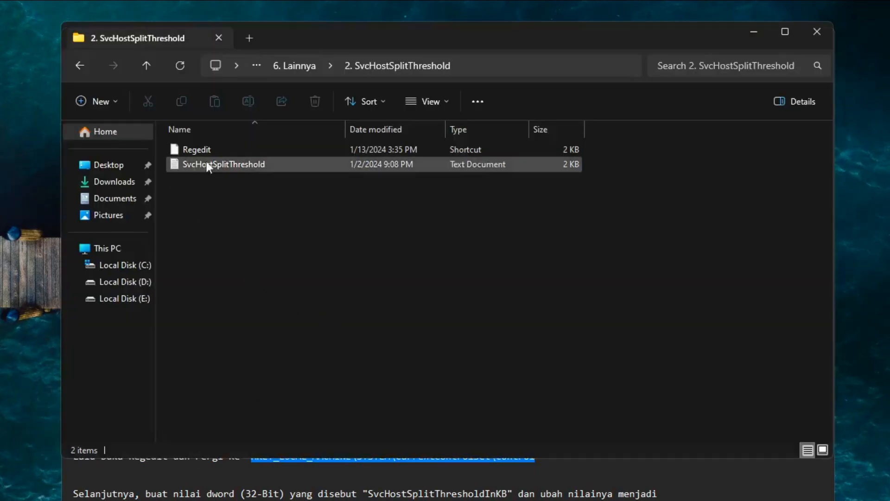
pyautogui.rightClick(197, 146)
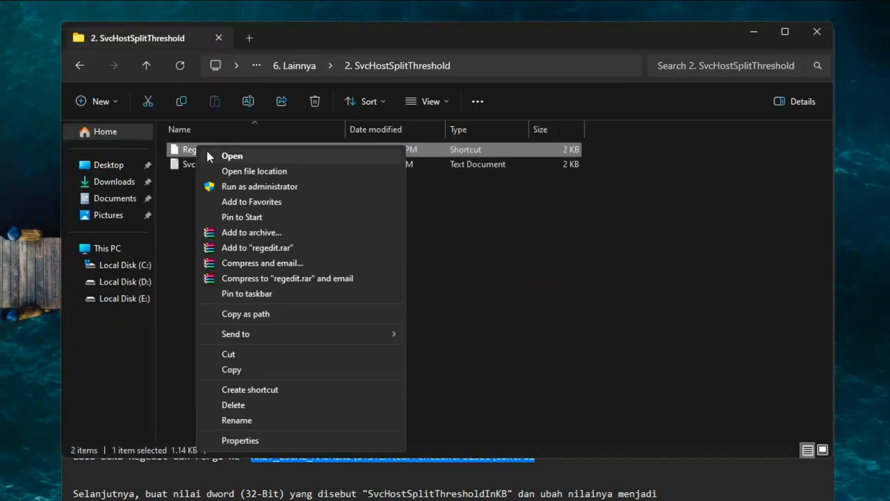
pyautogui.click(262, 187)
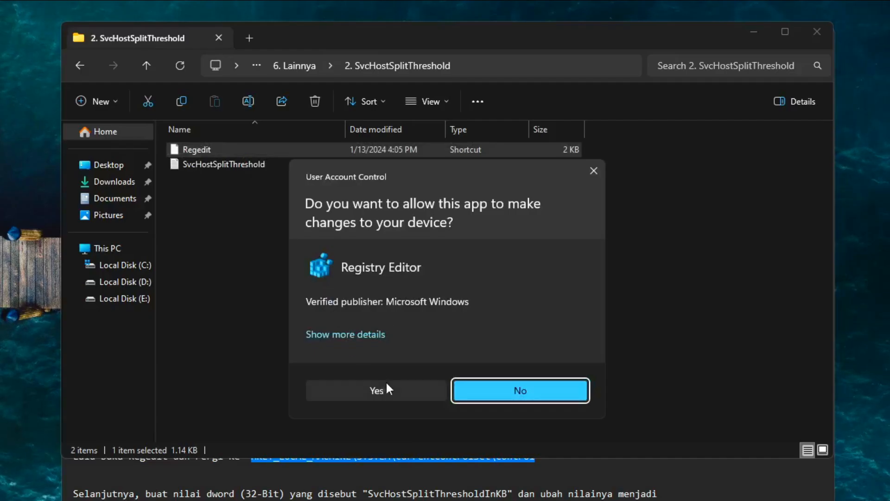
pyautogui.click(397, 390)
# Replace the Registry Editor path with the copied "HKEY_LOCAL_MACHINE\SYSTEM\CurrentControlSet\Control" and go to that key
pyautogui.moveTo(529, 54); pyautogui.dragTo(0, 57)
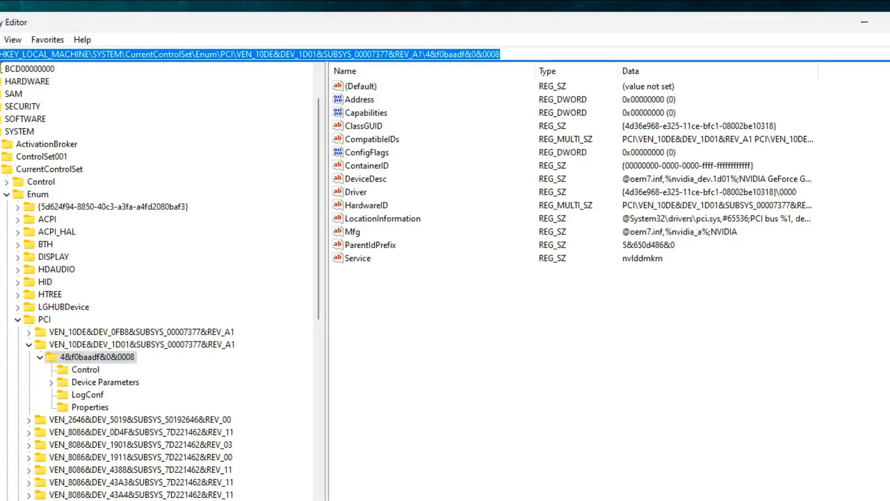
pyautogui.rightClick(19, 53)
pyautogui.click(46, 113)
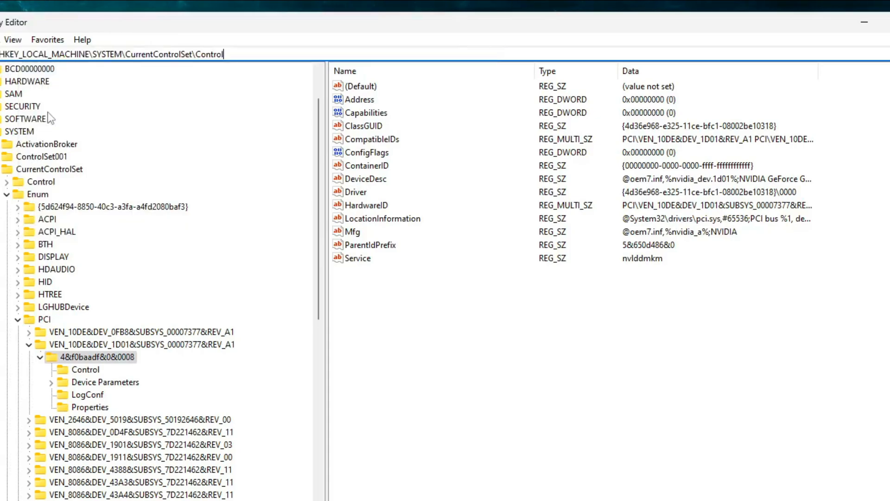
pyautogui.press('Return')
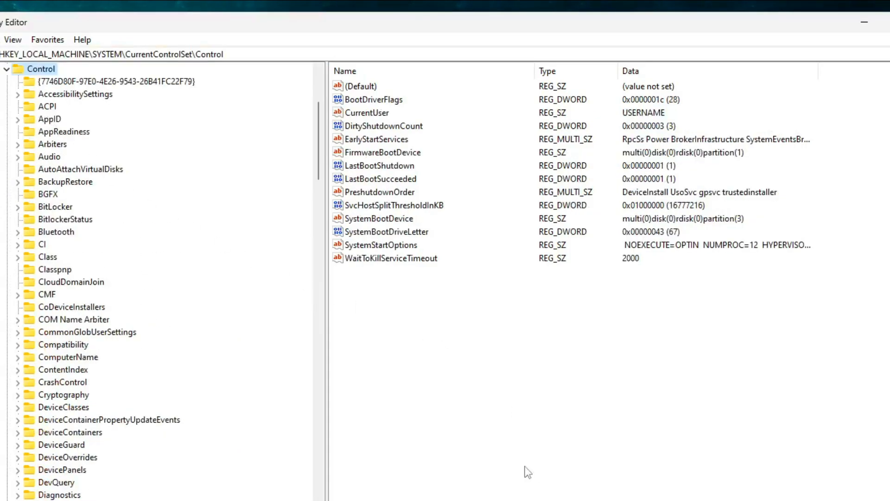
# Check the value name "SvcHostSplitThresholdInKB" in the text document and find it among the Control key's values
pyautogui.hotkey('alt', 'Tab')
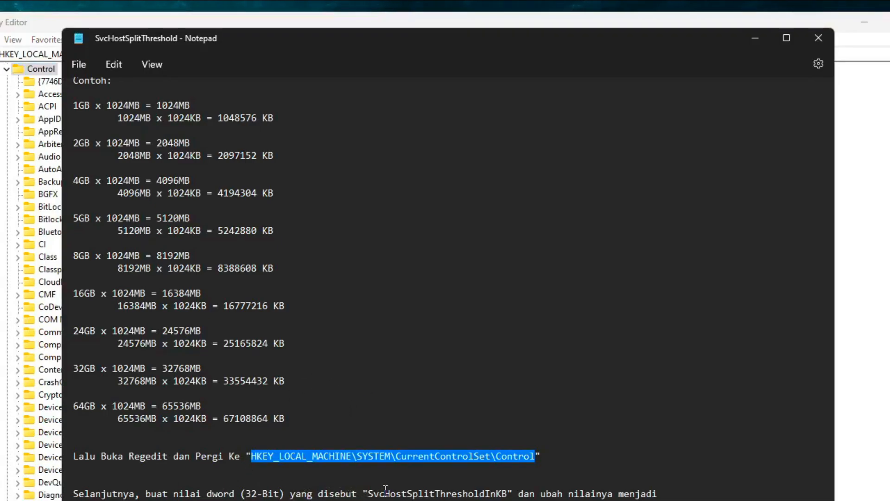
pyautogui.moveTo(369, 493); pyautogui.dragTo(510, 493)
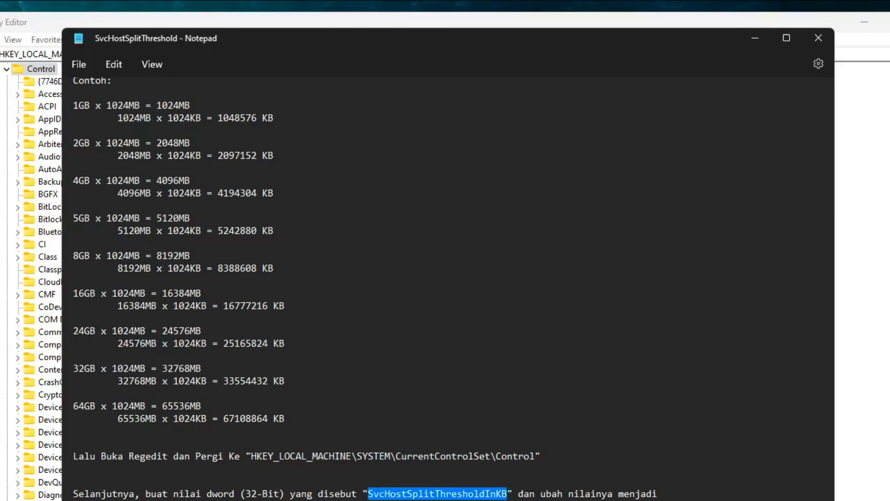
pyautogui.click(871, 316)
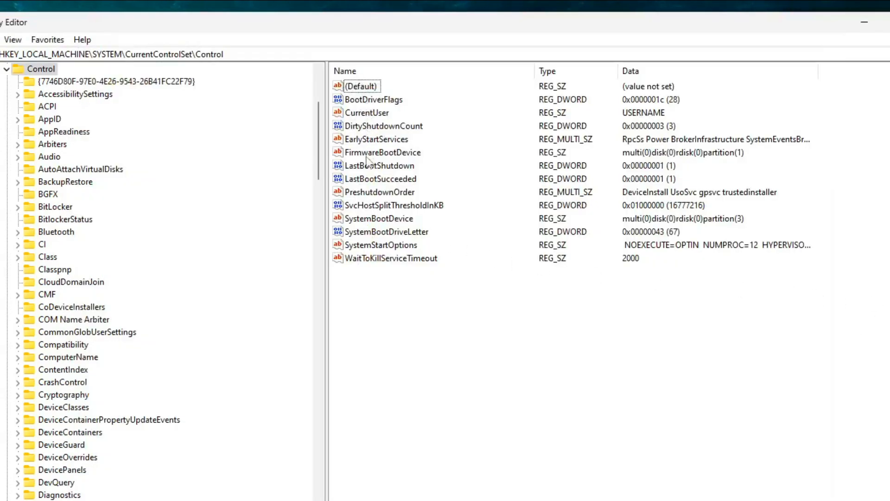
pyautogui.click(402, 205)
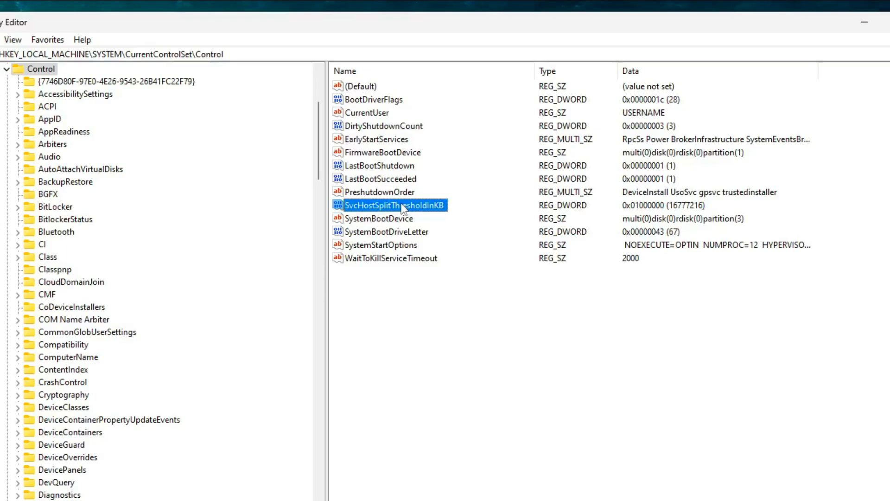
# Create a new DWORD (32-bit) value in the Control key and paste the copied text as its name
pyautogui.rightClick(376, 283)
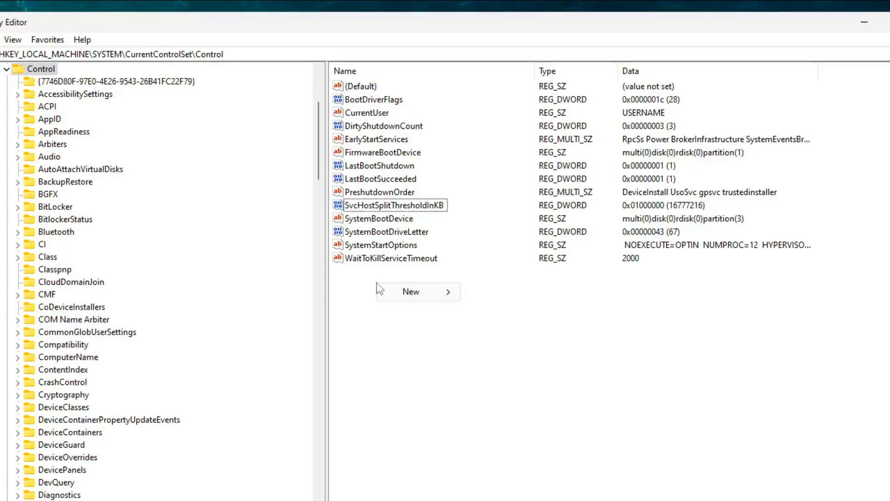
pyautogui.moveTo(409, 291)
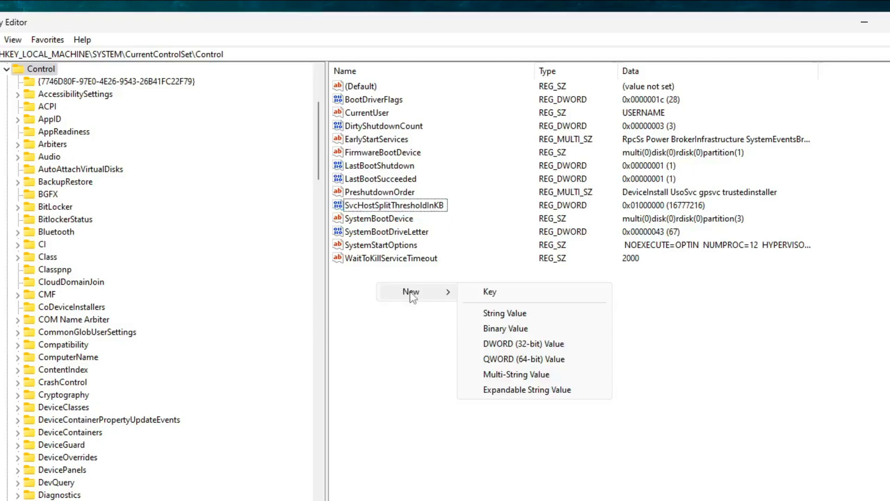
pyautogui.click(557, 345)
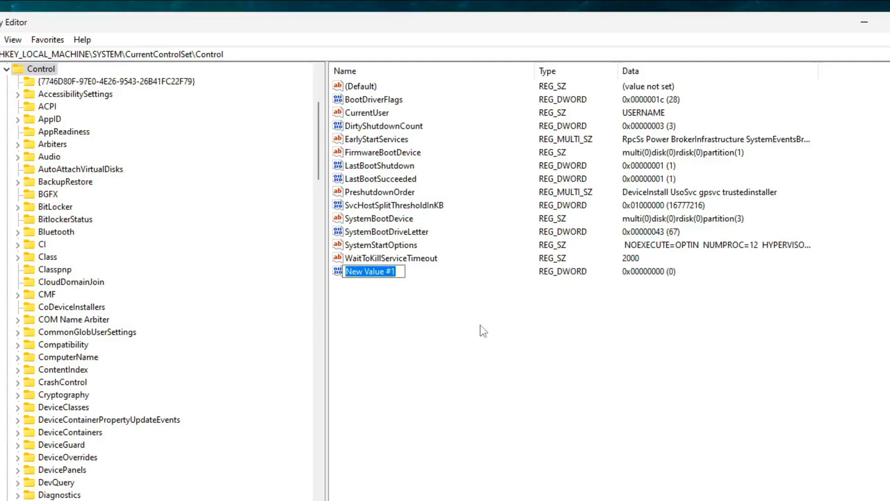
pyautogui.hotkey('ctrl', 'v')
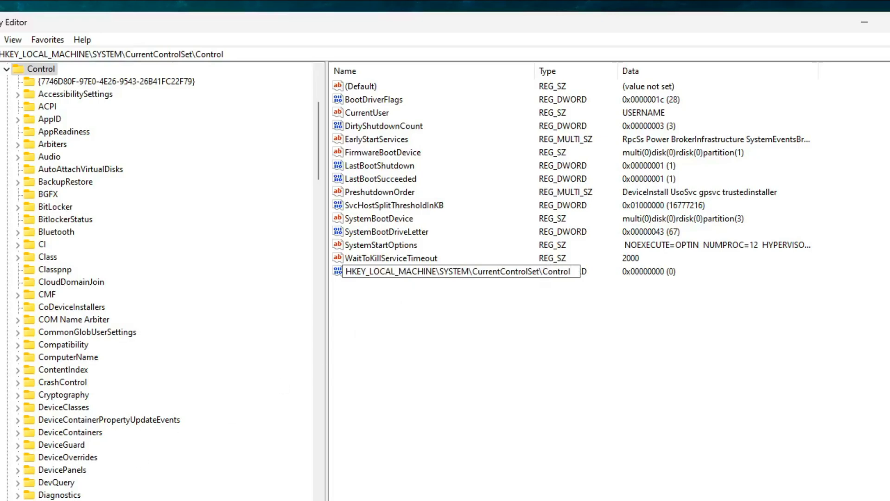
# Copy "SvcHostSplitThresholdInKB" from the text document and try to rename the new DWORD value with it
pyautogui.click(360, 500)
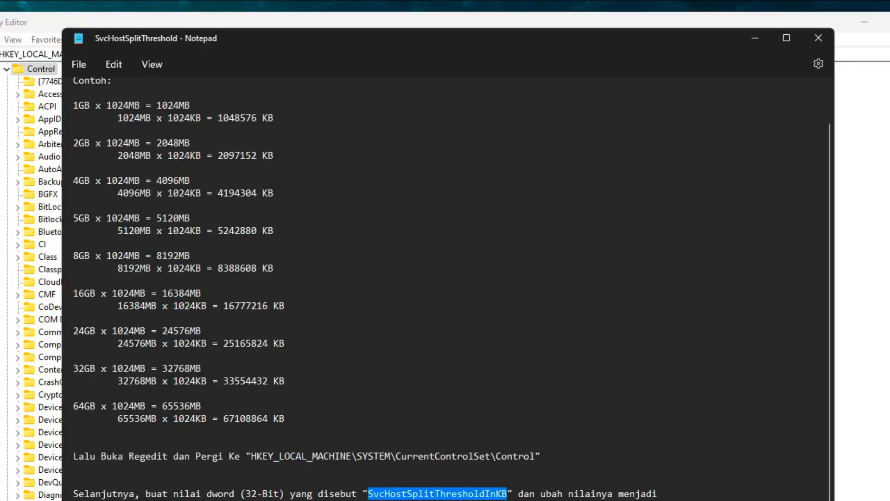
pyautogui.rightClick(494, 493)
pyautogui.click(608, 286)
pyautogui.click(870, 265)
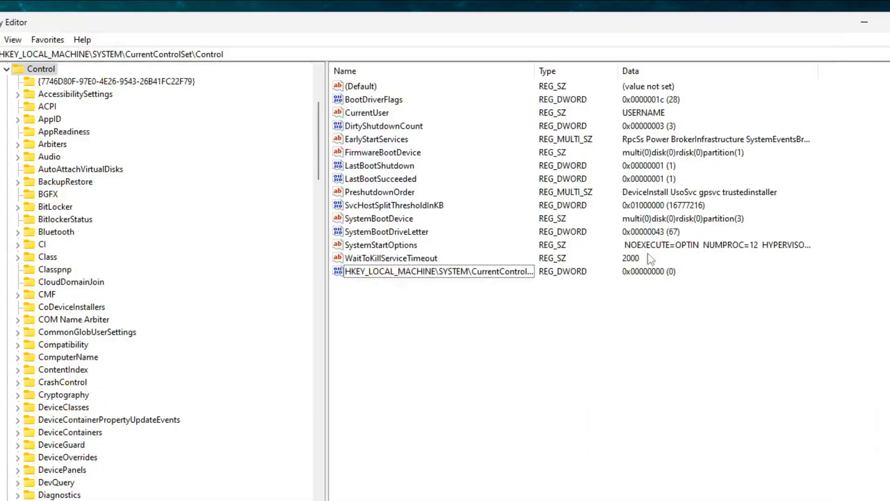
pyautogui.rightClick(394, 271)
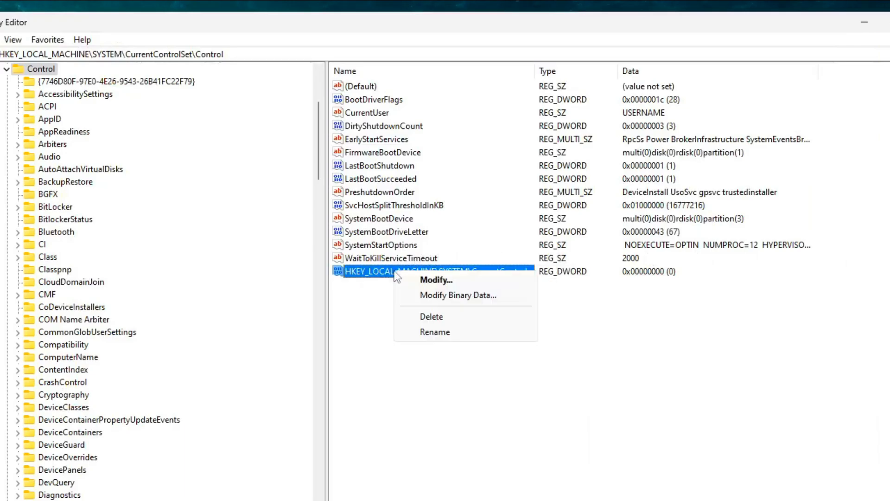
pyautogui.click(438, 332)
pyautogui.hotkey('ctrl', 'v')
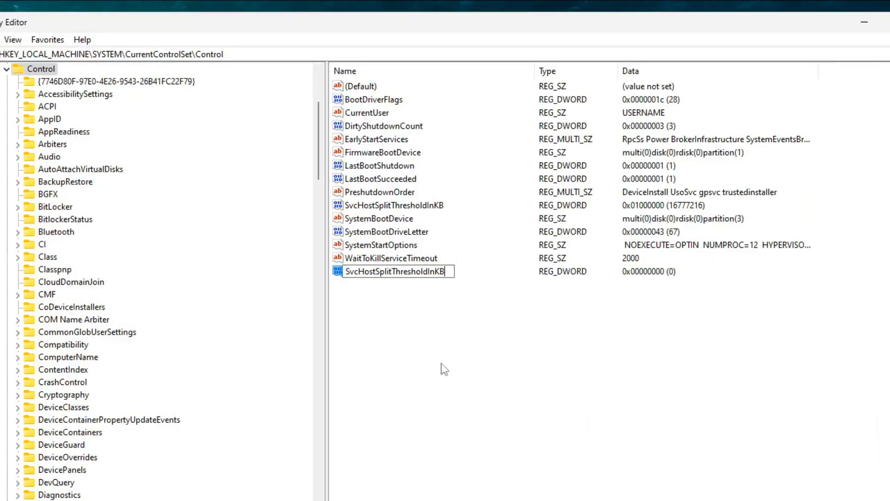
pyautogui.press('Return')
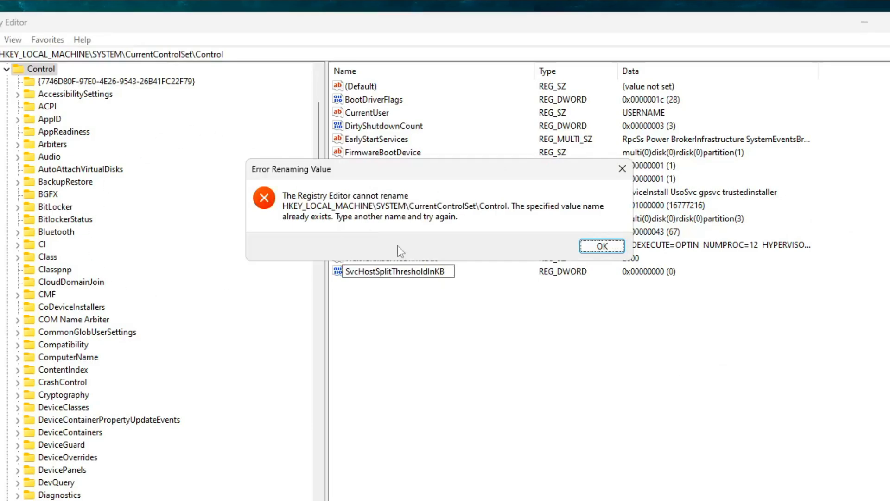
pyautogui.click(601, 246)
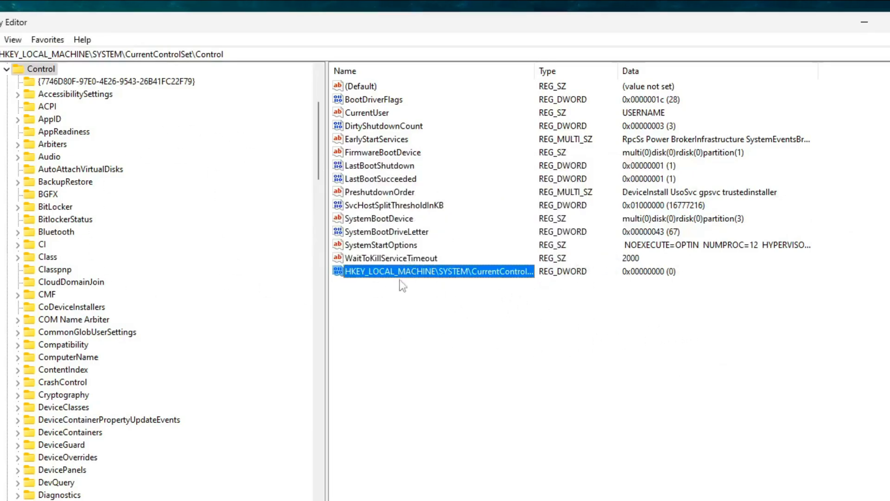
# Delete the extra DWORD value named after the registry path and select the existing SvcHostSplitThresholdInKB value
pyautogui.press('Delete')
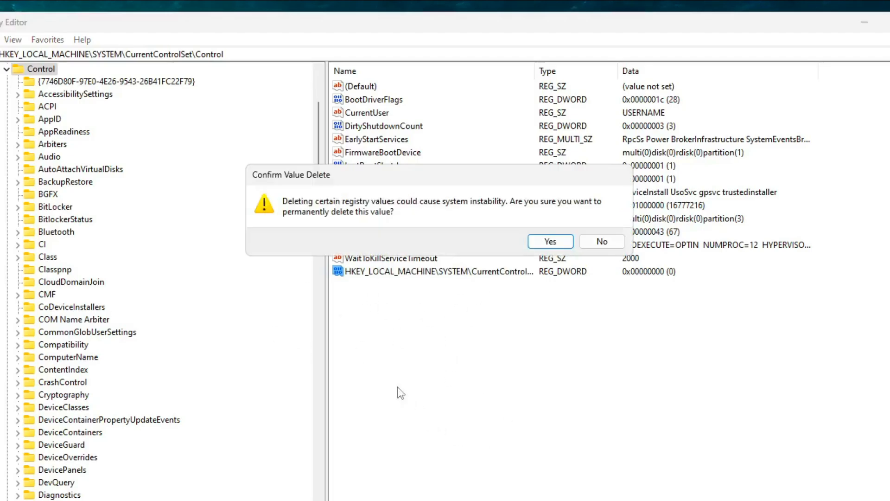
pyautogui.click(539, 241)
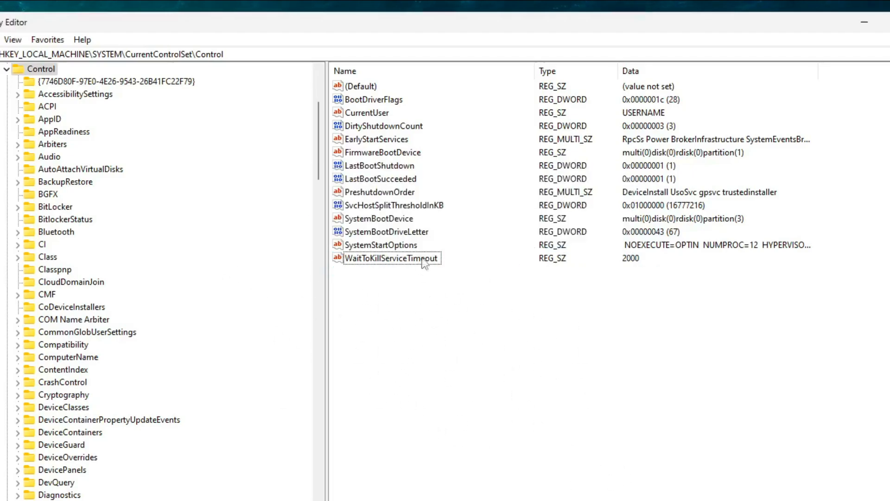
pyautogui.click(402, 206)
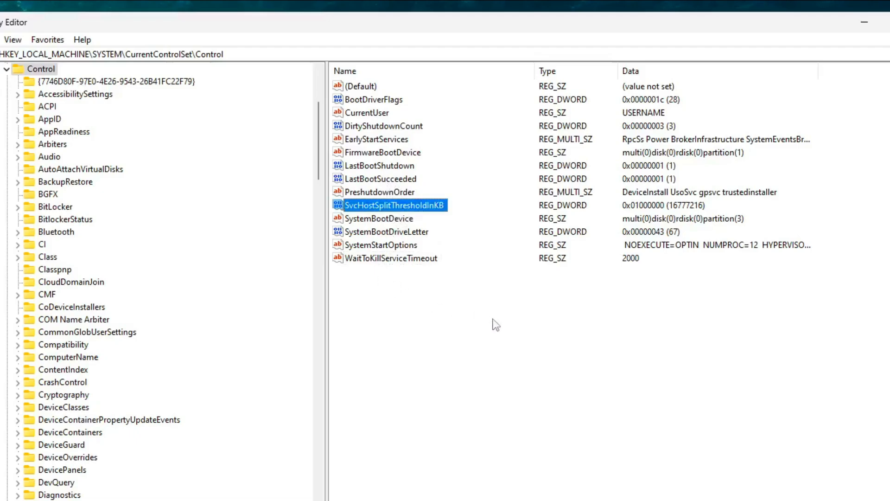
# Examine the calculated KB values for the different RAM sizes in the SvcHostSplitThreshold text document
pyautogui.hotkey('alt', 'Tab')
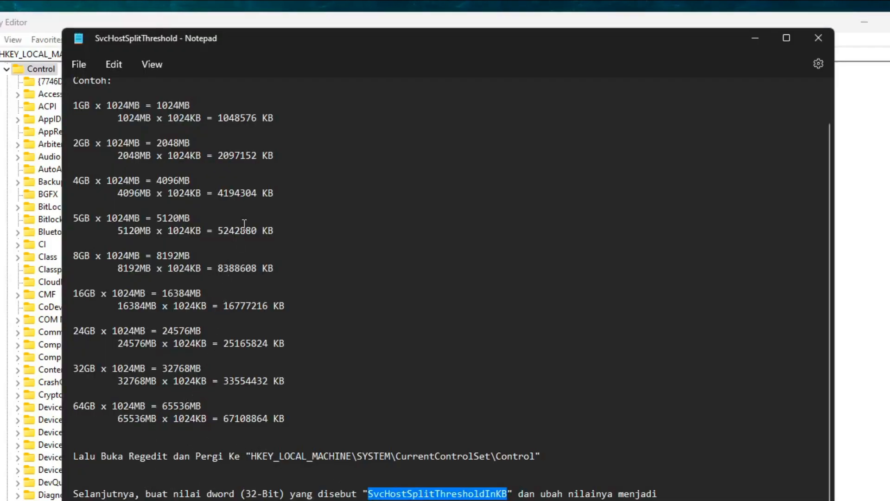
pyautogui.moveTo(218, 118); pyautogui.dragTo(262, 118)
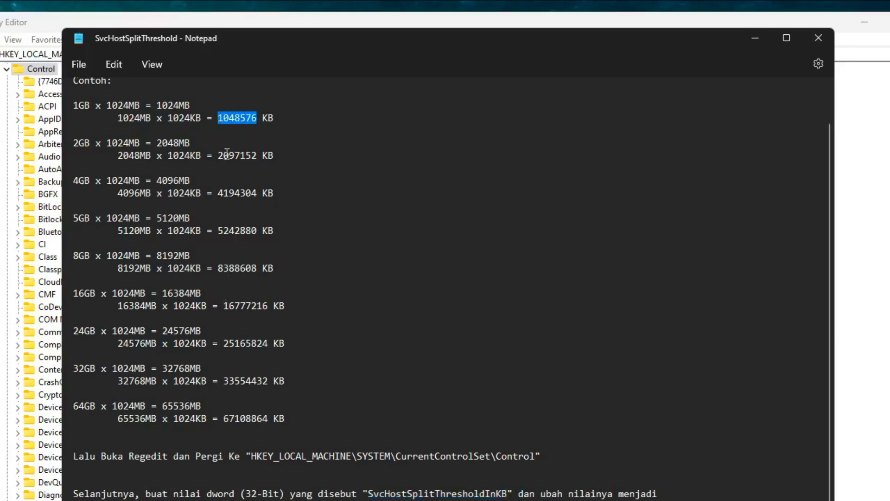
pyautogui.moveTo(218, 155); pyautogui.dragTo(263, 155)
pyautogui.moveTo(218, 192); pyautogui.dragTo(258, 193)
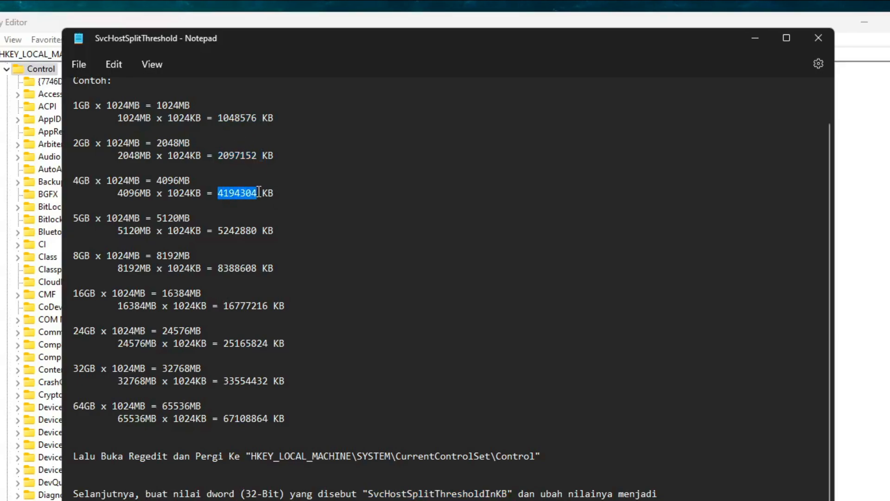
pyautogui.moveTo(218, 230); pyautogui.dragTo(258, 230)
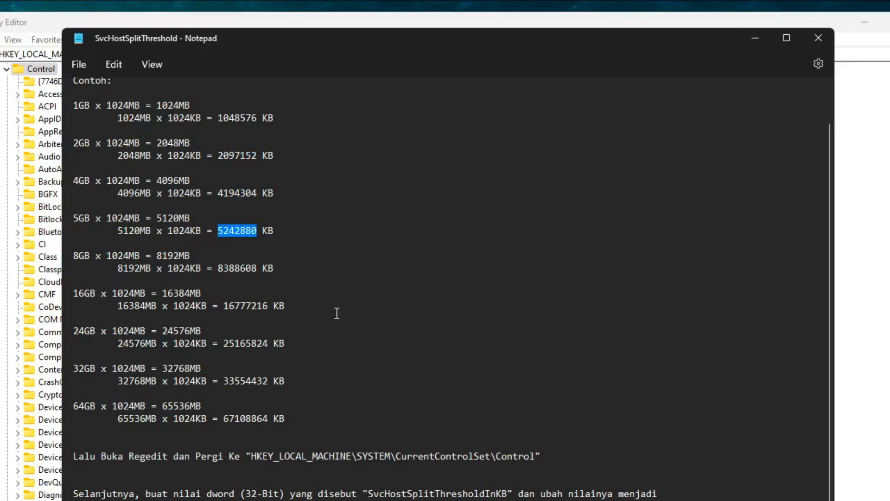
pyautogui.moveTo(285, 305); pyautogui.dragTo(69, 301)
pyautogui.click(459, 411)
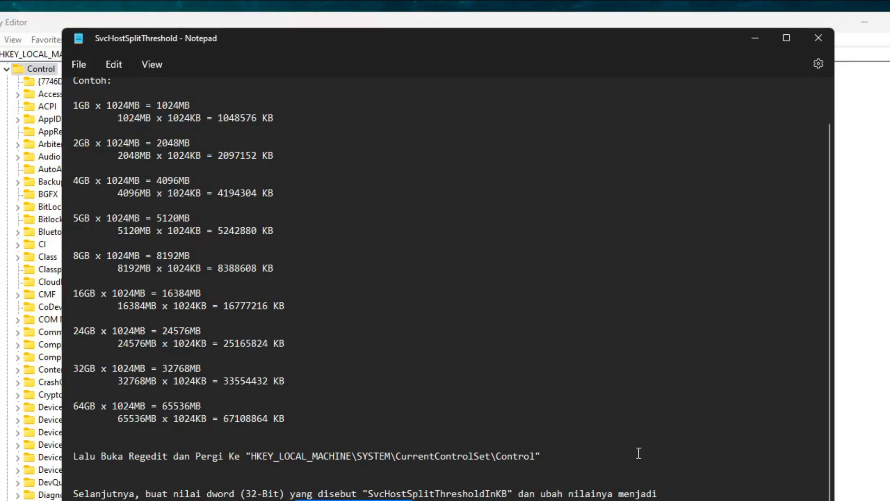
pyautogui.click(887, 343)
pyautogui.click(260, 500)
pyautogui.moveTo(223, 306); pyautogui.dragTo(270, 304)
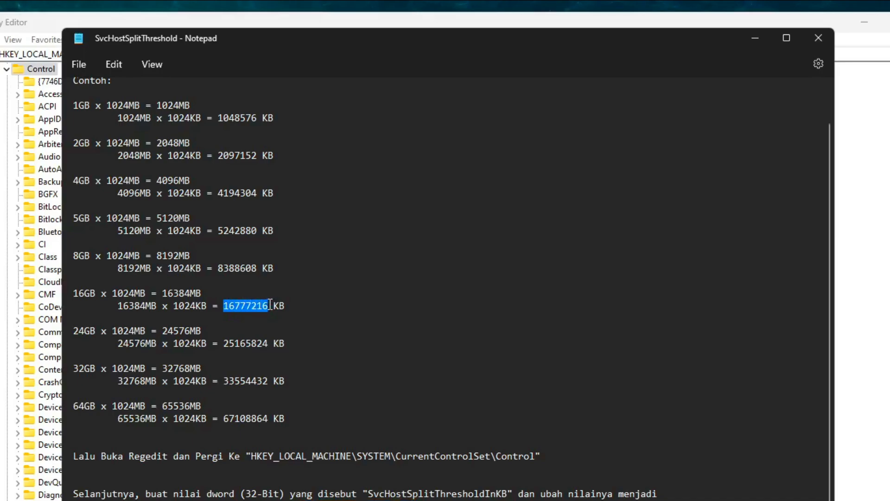
pyautogui.moveTo(218, 193); pyautogui.dragTo(258, 195)
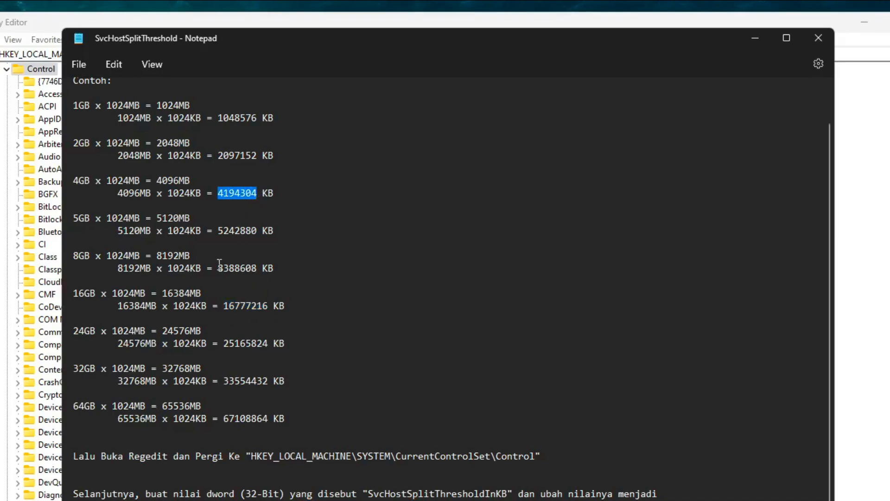
# Copy the 16 GB value 16777216 from the SvcHostSplitThreshold text document
pyautogui.moveTo(218, 268); pyautogui.dragTo(258, 269)
pyautogui.moveTo(223, 306); pyautogui.dragTo(269, 306)
pyautogui.rightClick(262, 305)
pyautogui.click(307, 378)
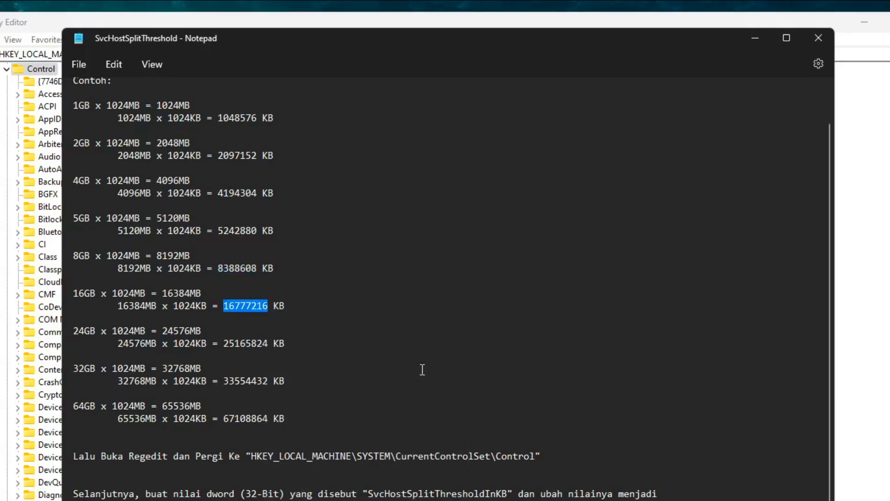
# Edit the SvcHostSplitThresholdInKB value in the Control key, using the Decimal base with value data 16777216
pyautogui.click(868, 282)
pyautogui.rightClick(403, 204)
pyautogui.click(435, 210)
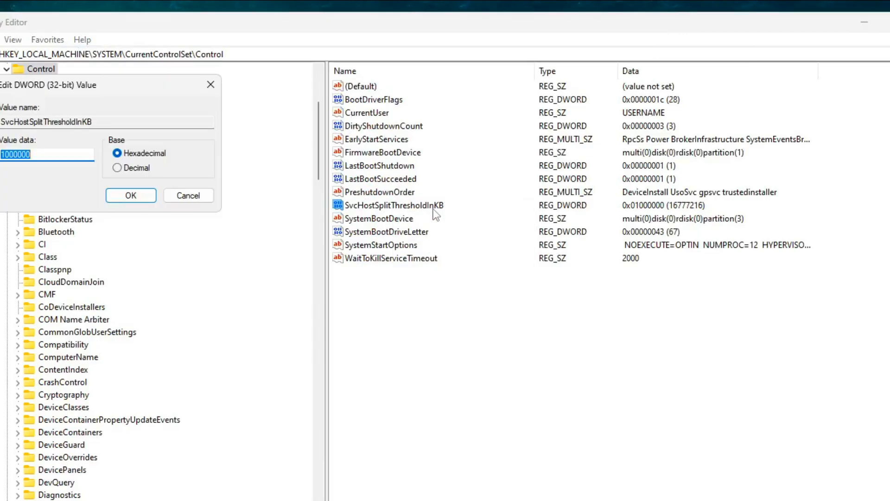
pyautogui.moveTo(120, 87); pyautogui.dragTo(454, 192)
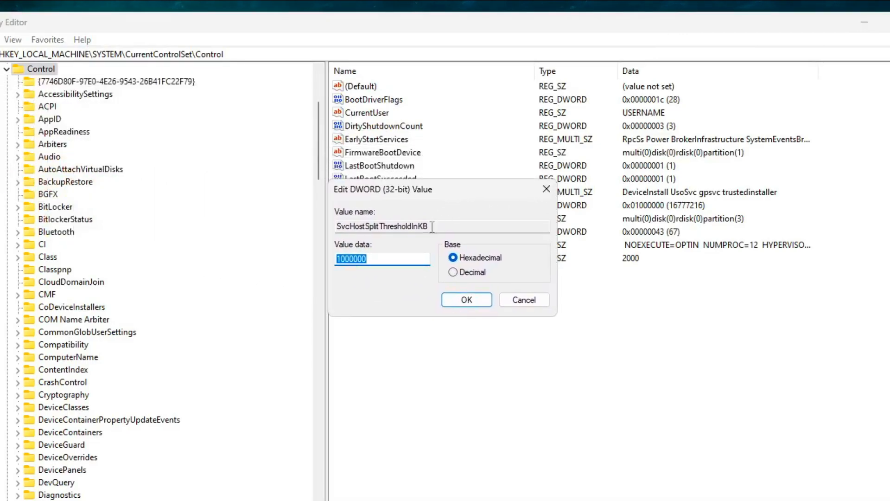
pyautogui.click(465, 274)
pyautogui.moveTo(407, 259); pyautogui.dragTo(300, 260)
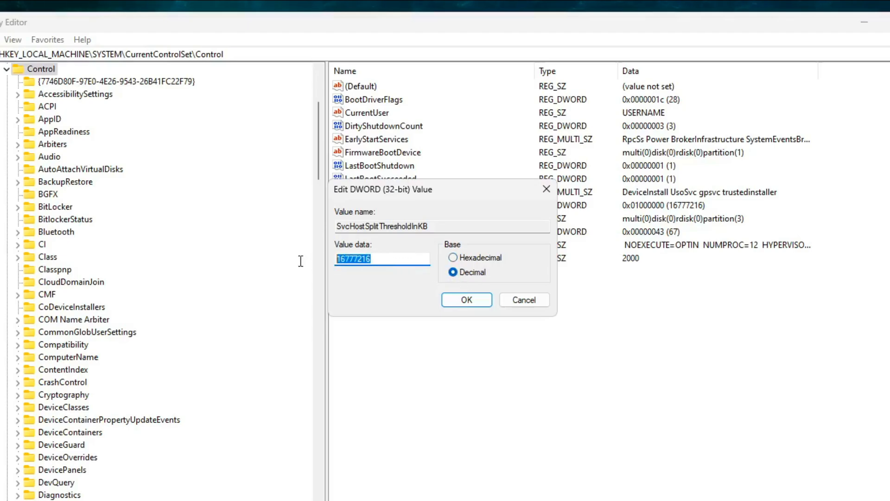
pyautogui.click(388, 259)
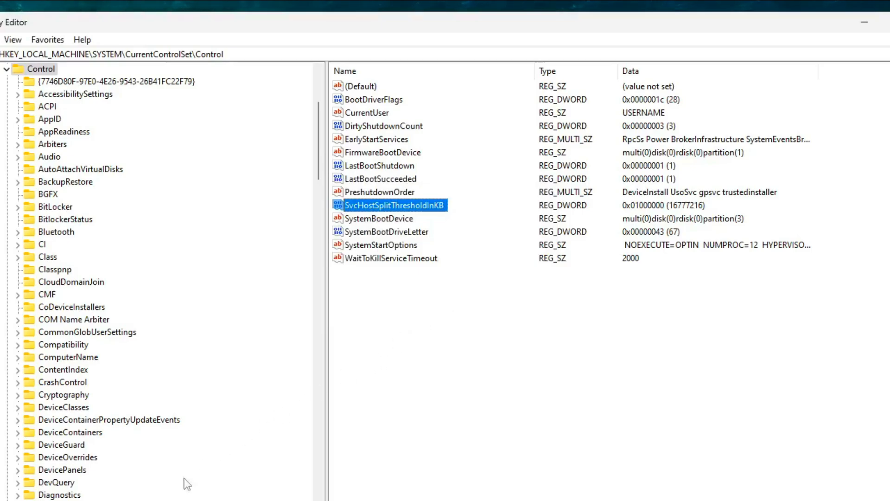
# Return to the SvcHostSplitThreshold text document and close it
pyautogui.click(158, 500)
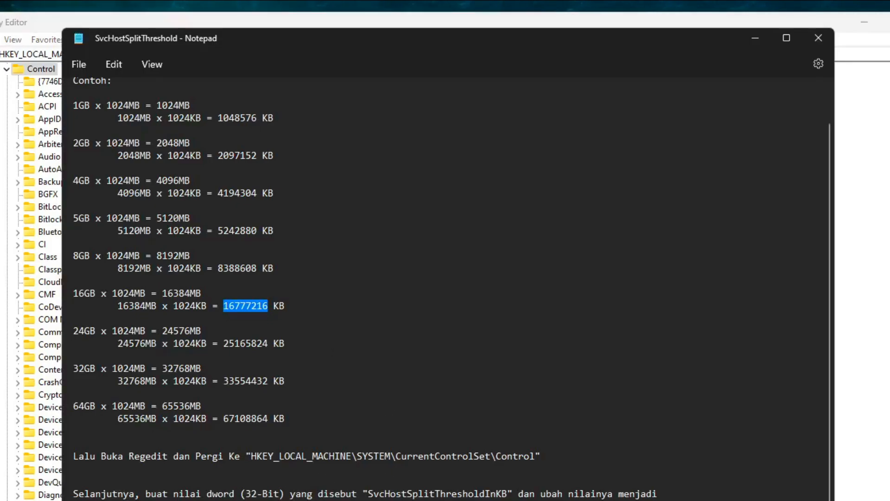
pyautogui.click(158, 500)
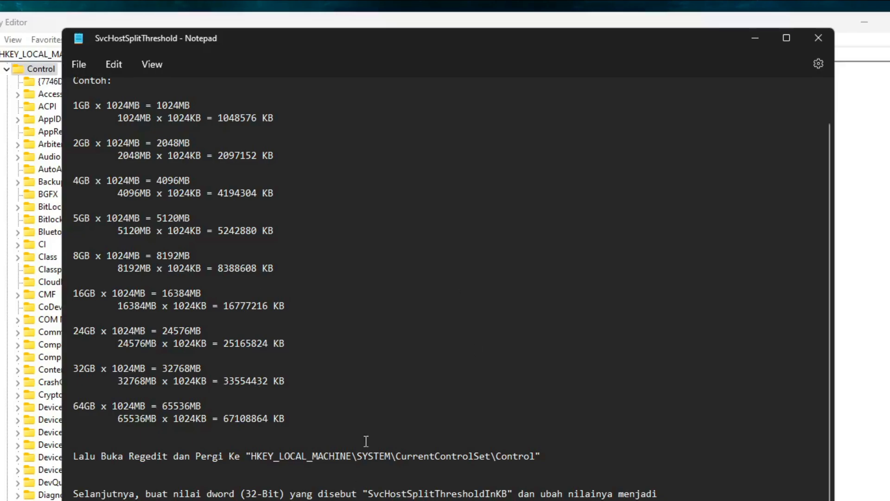
pyautogui.click(815, 40)
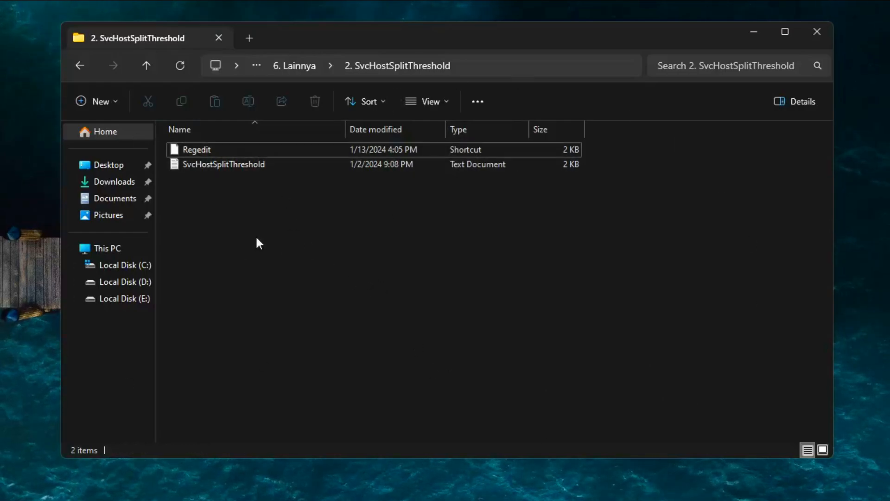
# Open the Cek Kondisi RAM text document from the "3. Cek Kondisi RAM" folder inside "6. Lainnya"
pyautogui.click(303, 69)
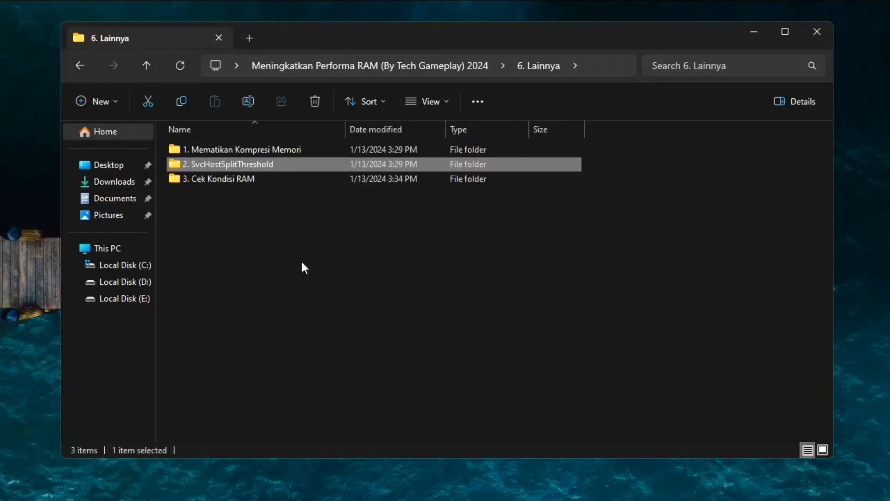
pyautogui.doubleClick(263, 179)
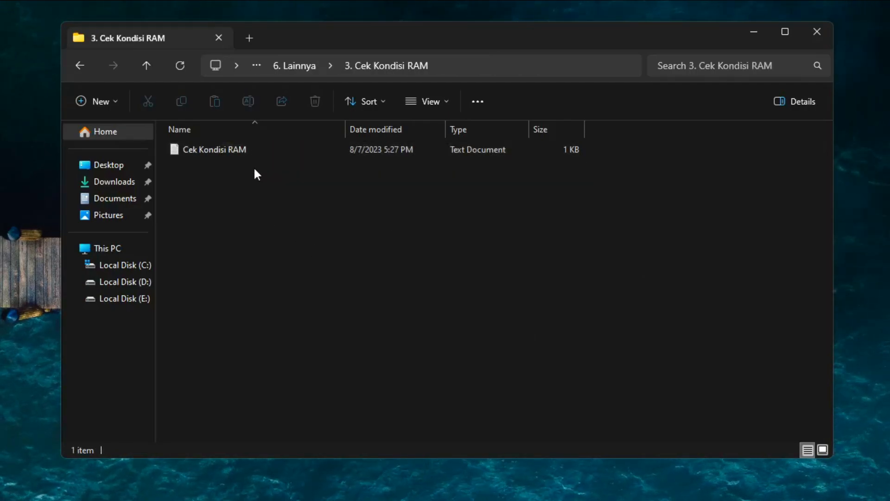
pyautogui.doubleClick(280, 147)
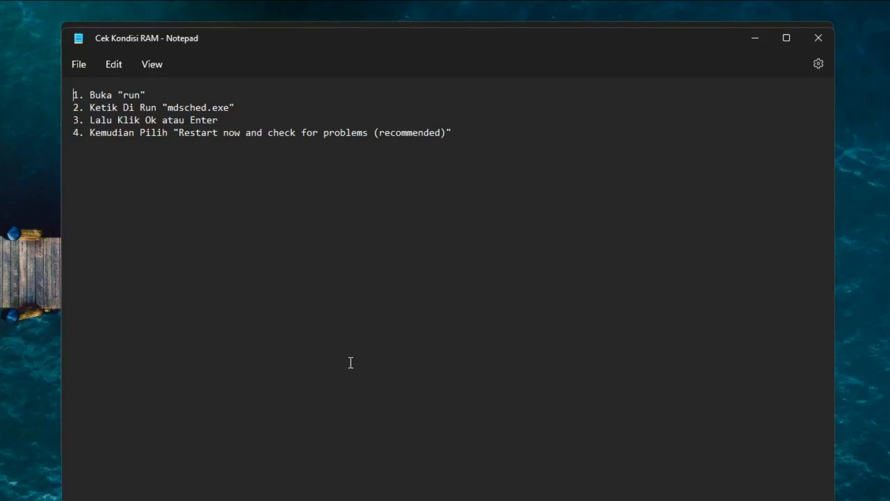
# Launch Windows Memory Diagnostic by running mdsched.exe from the Run dialog, view its check options and close it without choosing one
pyautogui.press('super')
pyautogui.write('run')
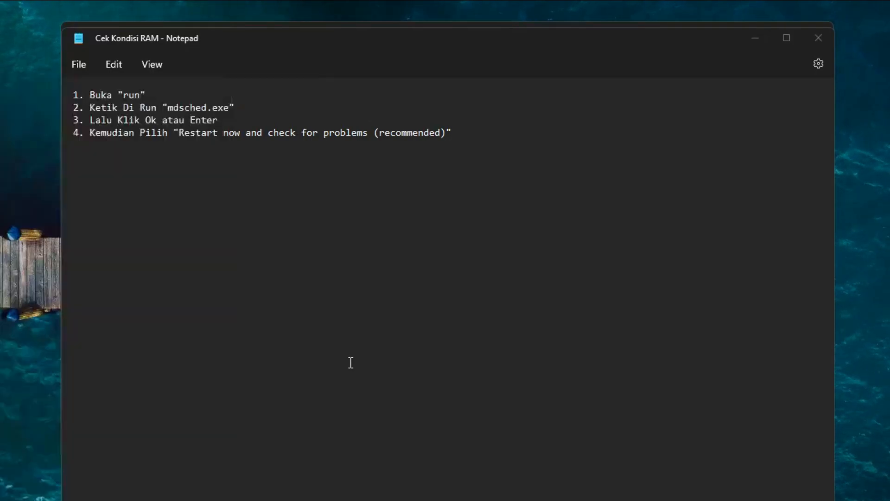
pyautogui.press('Return')
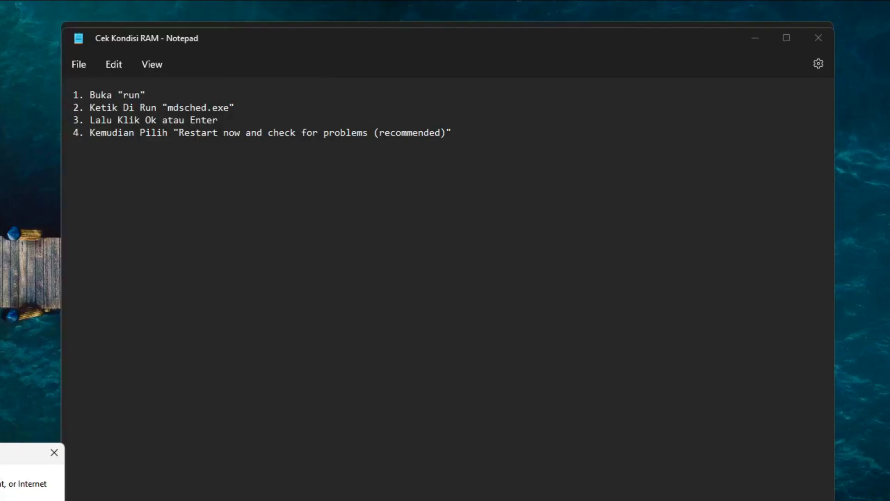
pyautogui.moveTo(641, 163); pyautogui.dragTo(572, 181)
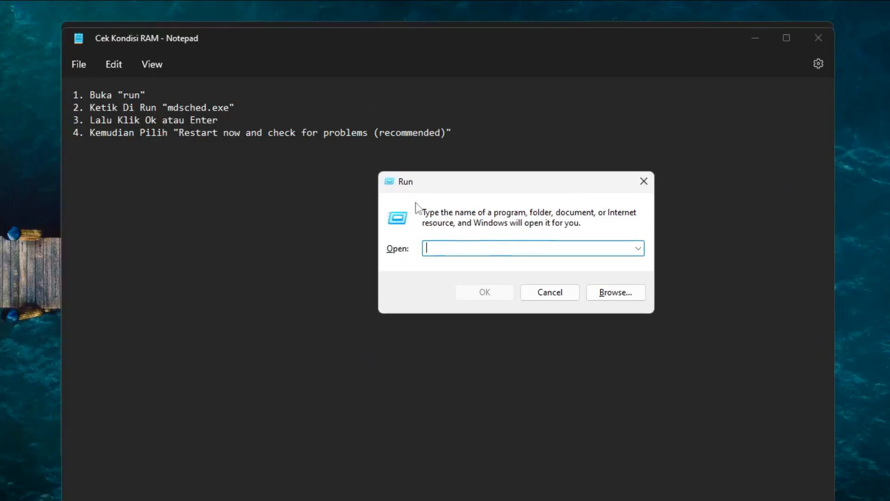
pyautogui.write('md')
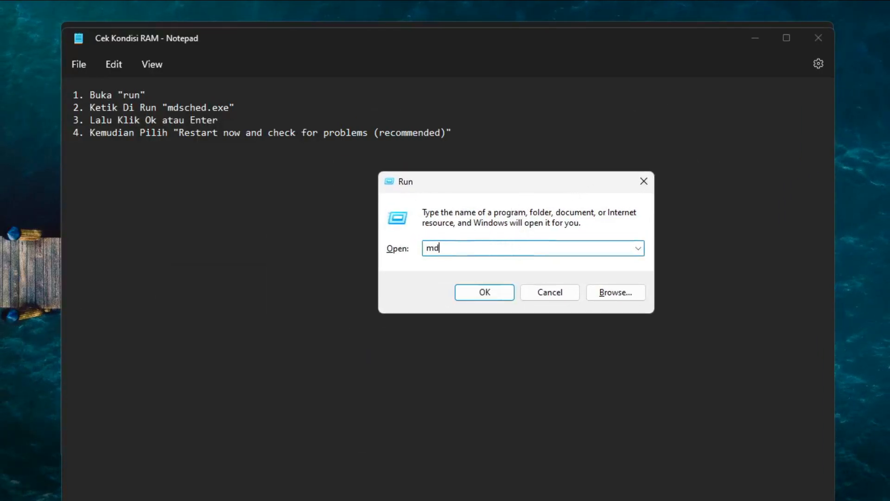
pyautogui.write('sche')
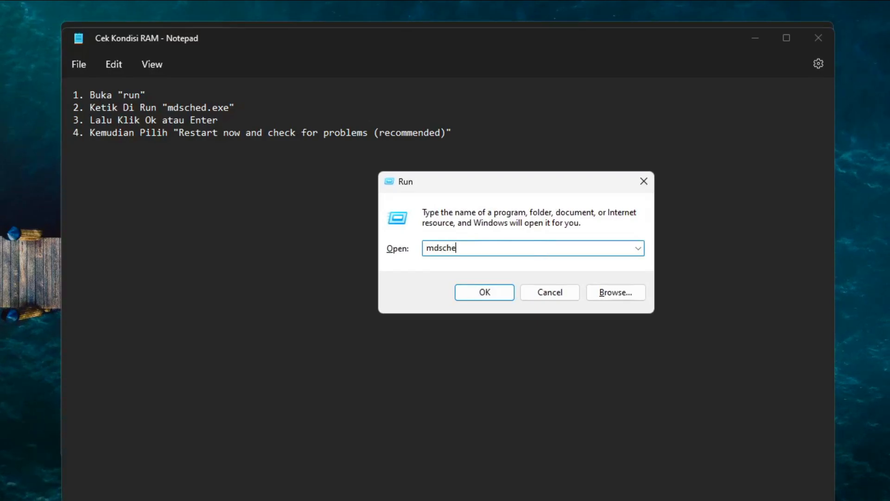
pyautogui.write('d.ex')
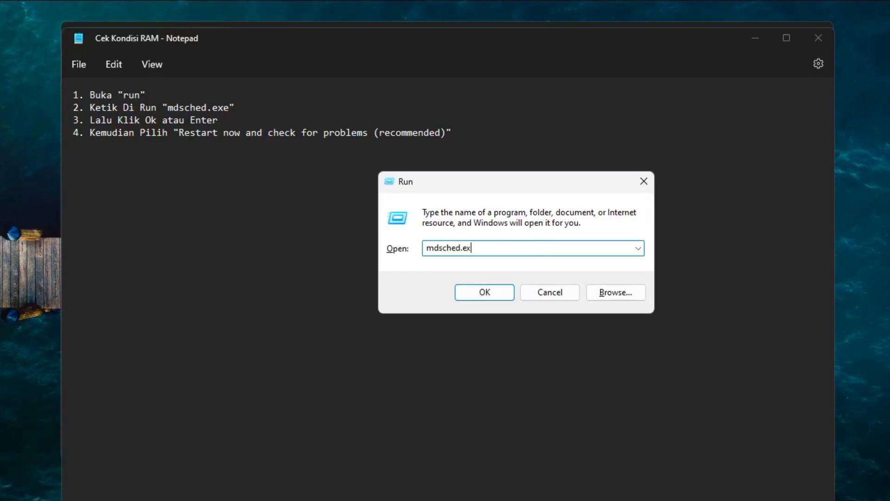
pyautogui.write('e')
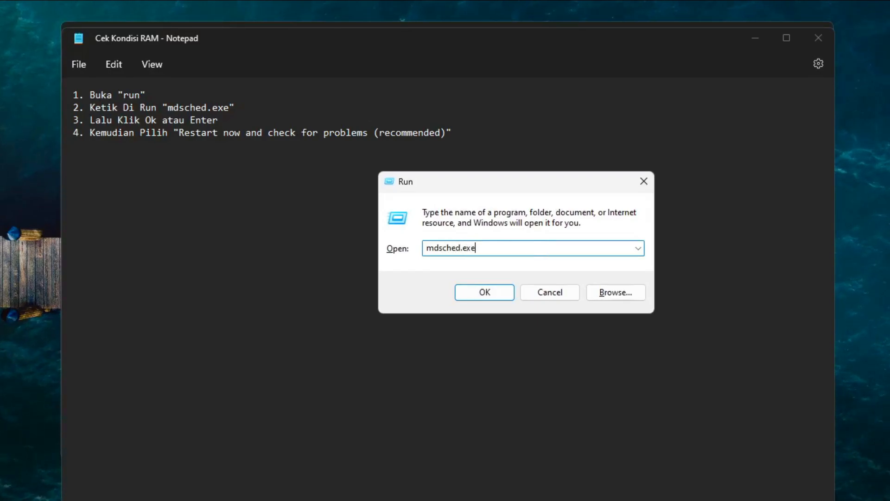
pyautogui.click(488, 293)
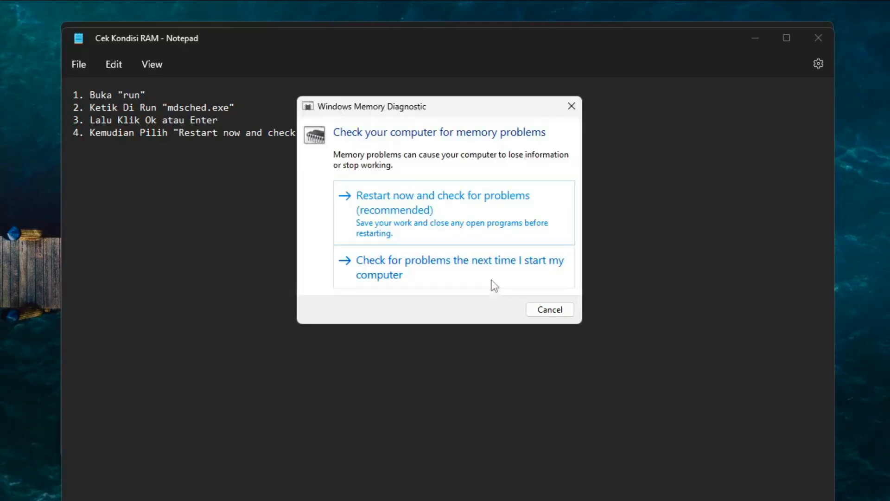
pyautogui.moveTo(475, 107); pyautogui.dragTo(439, 161)
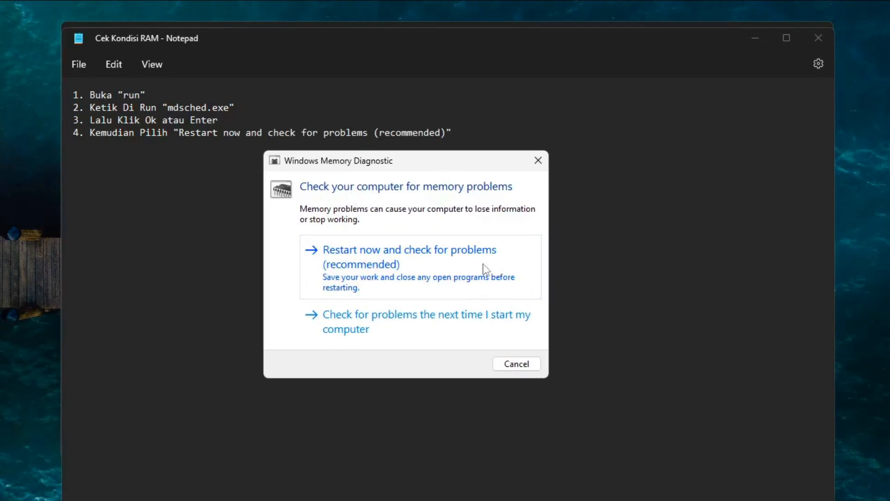
pyautogui.click(538, 161)
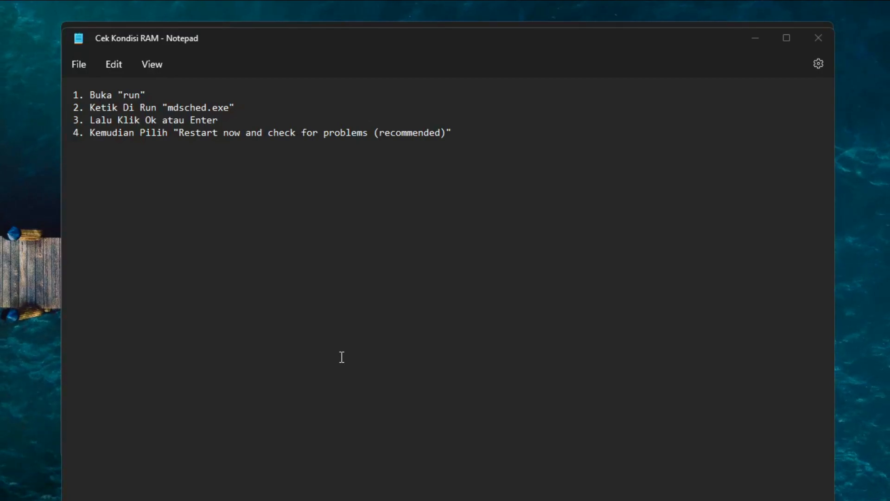
# Close the Cek Kondisi RAM document, return to the tweak pack's main folder, and close the File Explorer window
pyautogui.click(820, 39)
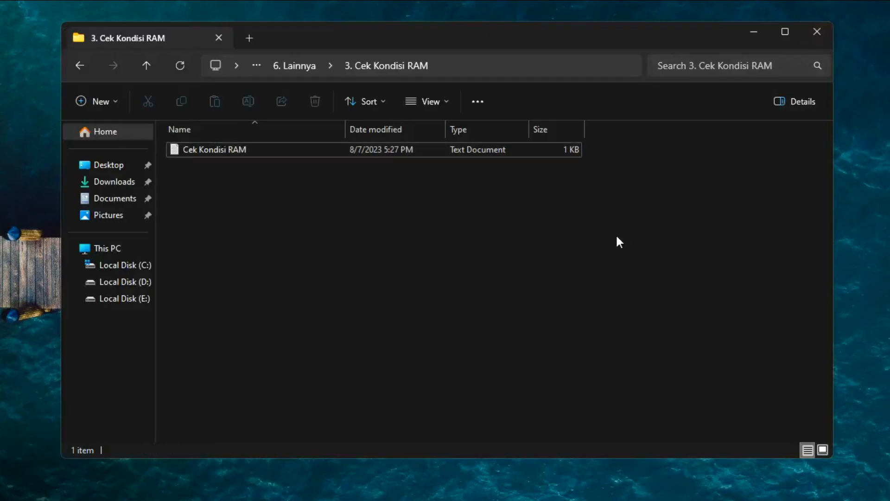
pyautogui.click(278, 66)
pyautogui.click(341, 66)
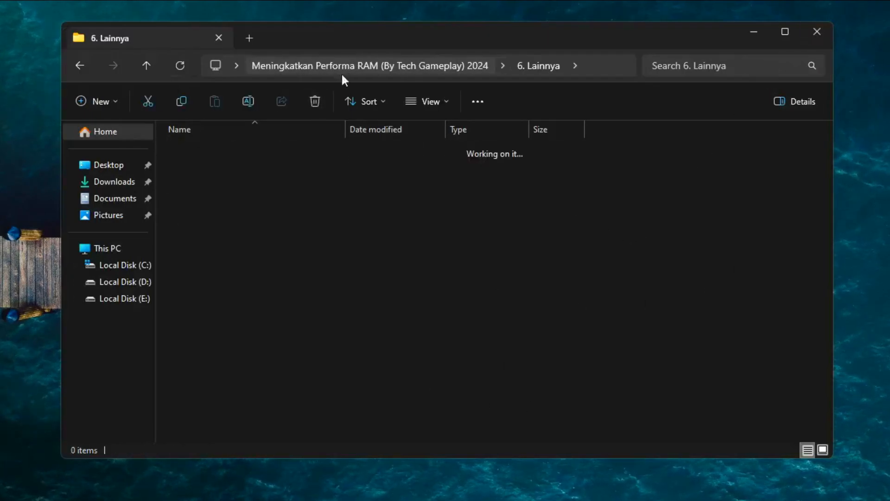
pyautogui.hotkey('ctrl', 'a')
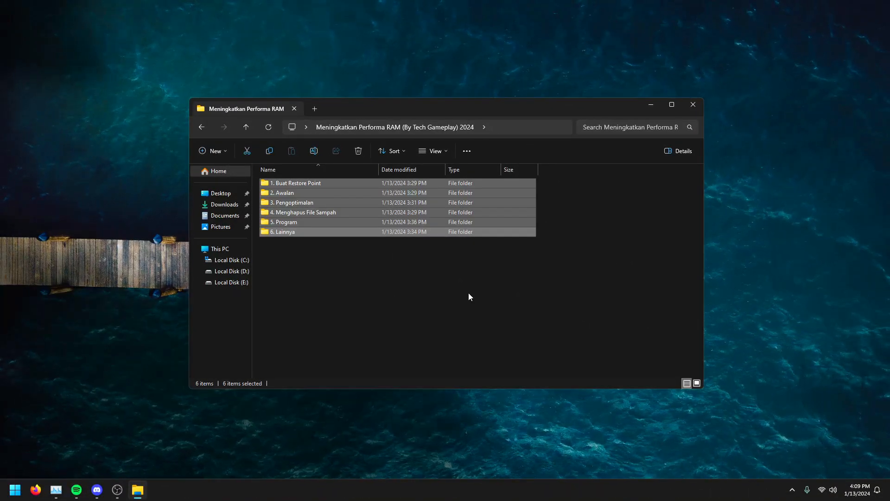
pyautogui.click(694, 104)
# Refresh the desktop and move the tweak pack's archive and folder to the desktop's upper-left corner
pyautogui.rightClick(629, 189)
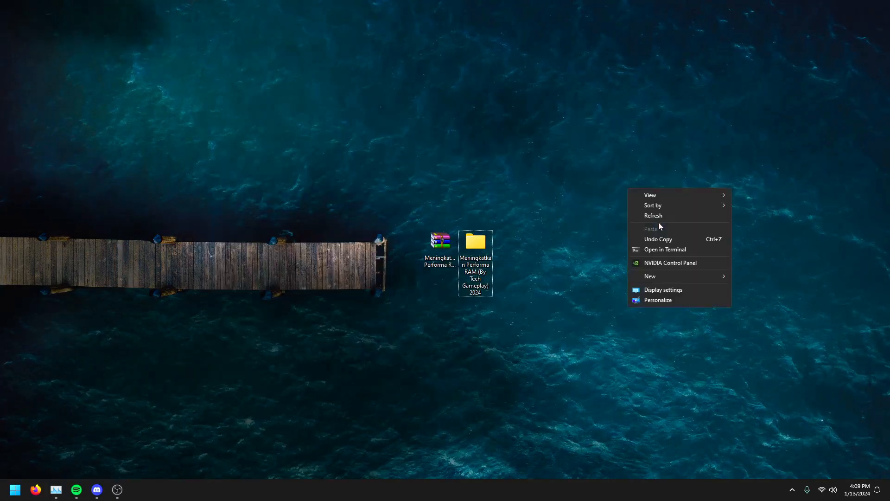
pyautogui.click(659, 217)
pyautogui.moveTo(576, 266); pyautogui.dragTo(107, 71)
pyautogui.click(109, 74)
# View the Restart power option and dismiss it without restarting the computer
pyautogui.click(15, 489)
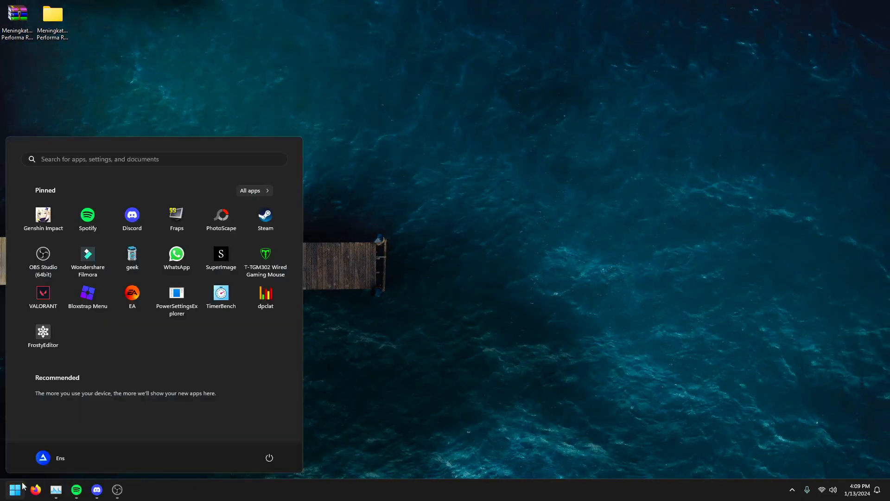
pyautogui.click(269, 458)
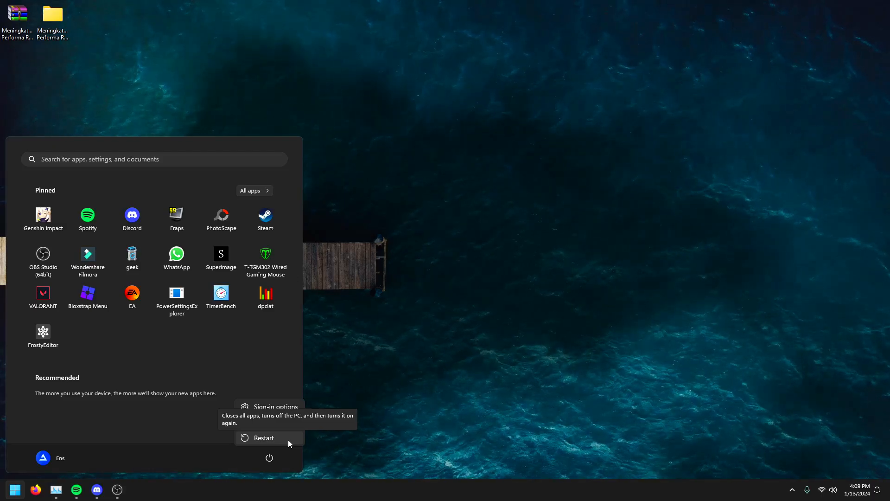
pyautogui.click(479, 260)
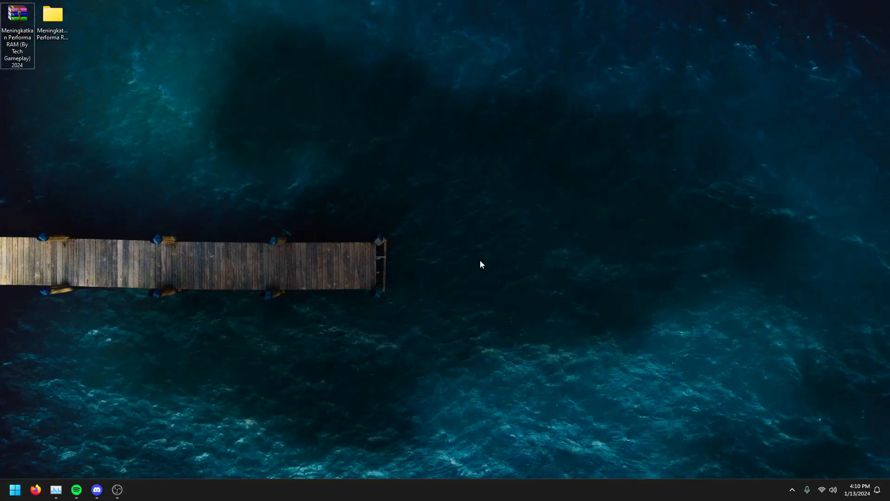